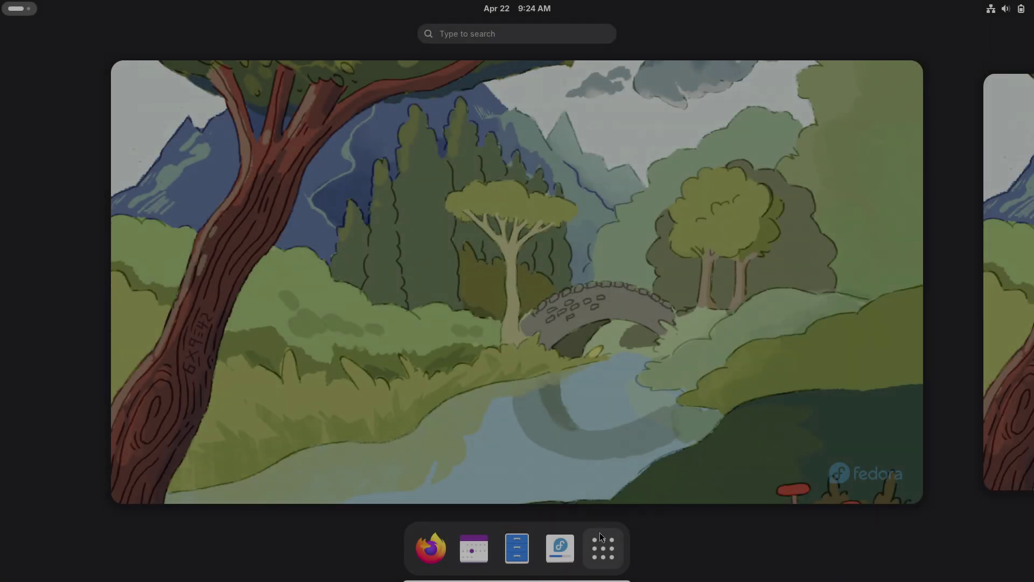
# Open Settings and review Fedora 42's full system details on the About page.
pyautogui.click(603, 547)
pyautogui.click(754, 232)
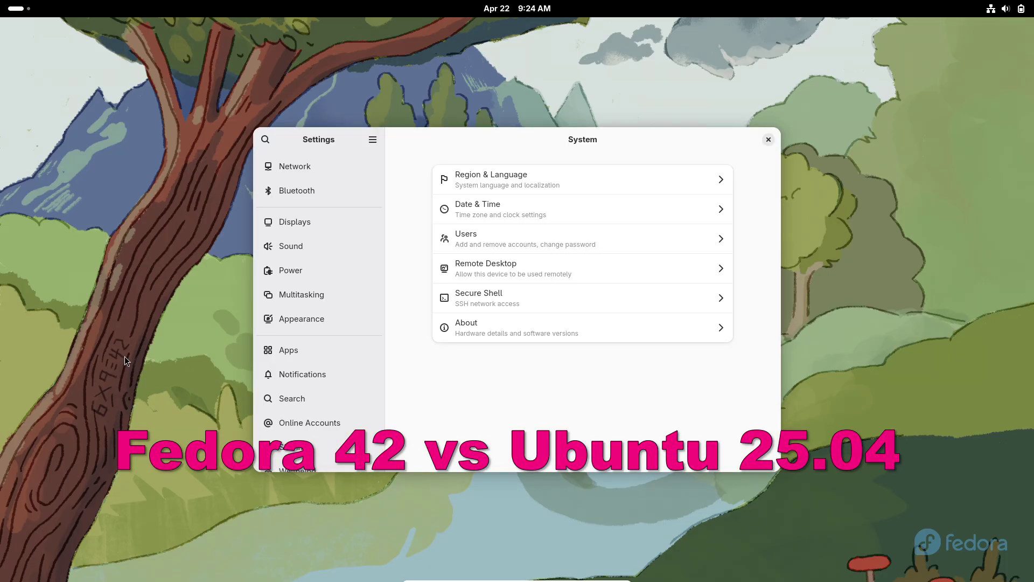
pyautogui.scroll(-5, 318, 372)
pyautogui.click(460, 326)
pyautogui.click(660, 425)
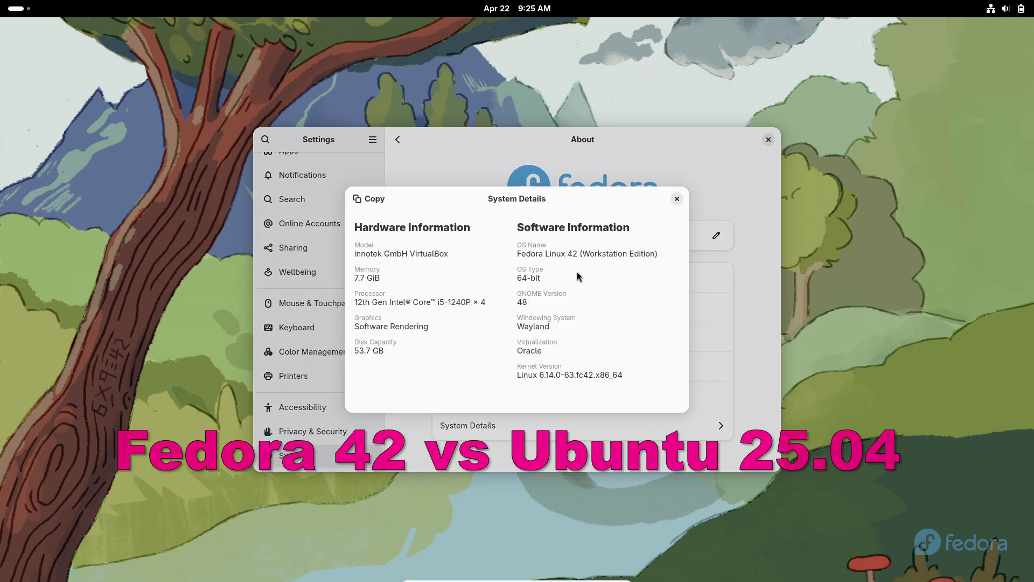
pyautogui.click(678, 198)
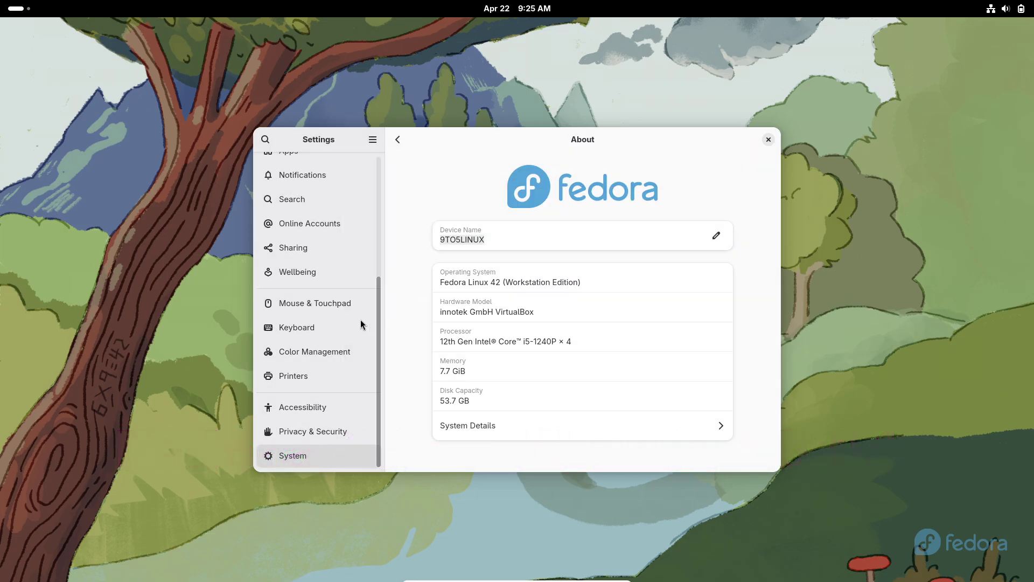
# Maximize Settings and toggle Wellbeing screen time recording off and back on.
pyautogui.doubleClick(522, 135)
pyautogui.click(132, 361)
pyautogui.click(738, 65)
pyautogui.click(728, 130)
pyautogui.click(588, 210)
# View the Color Management page, close Settings and start the terminal from the app grid.
pyautogui.click(83, 442)
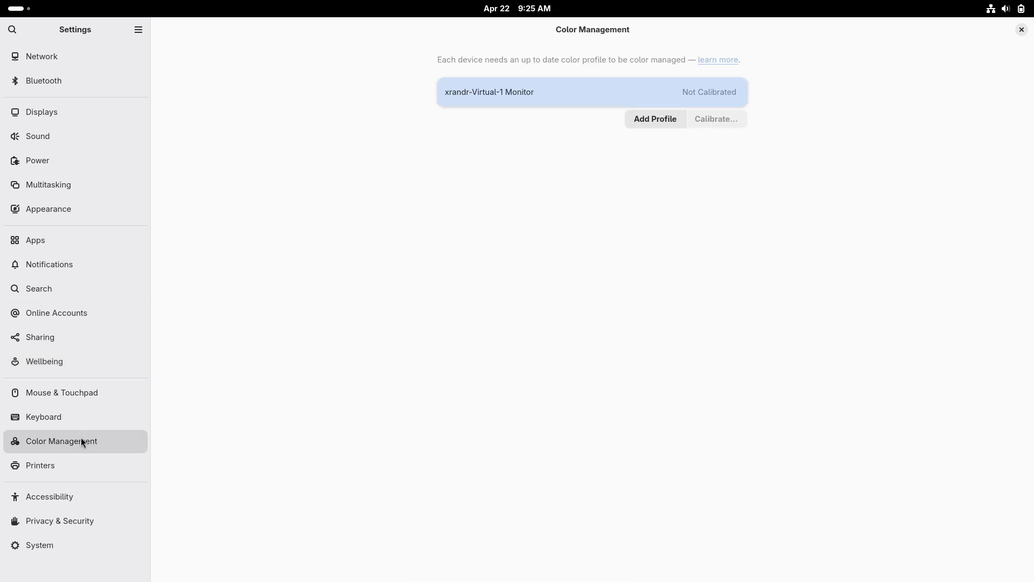
pyautogui.click(1021, 30)
pyautogui.click(16, 8)
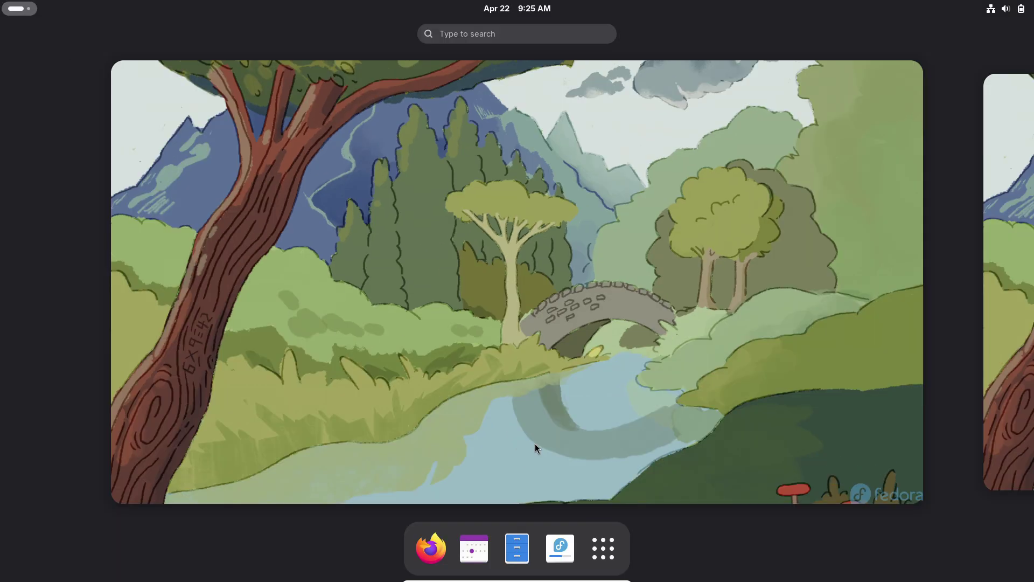
pyautogui.click(603, 548)
pyautogui.click(632, 442)
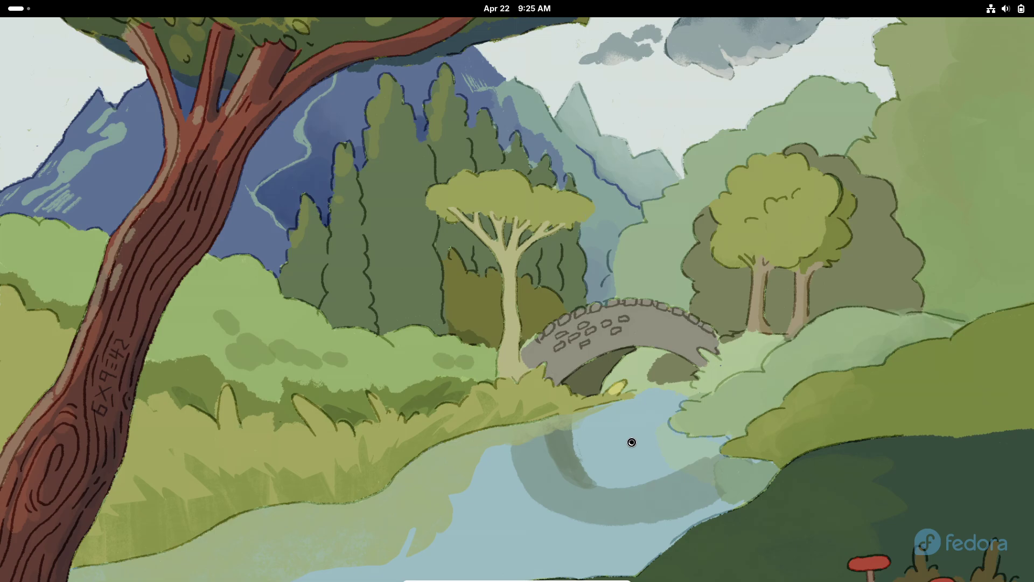
# Maximize Ptyxis, switch it to the light theme and enlarge the text.
pyautogui.doubleClick(571, 181)
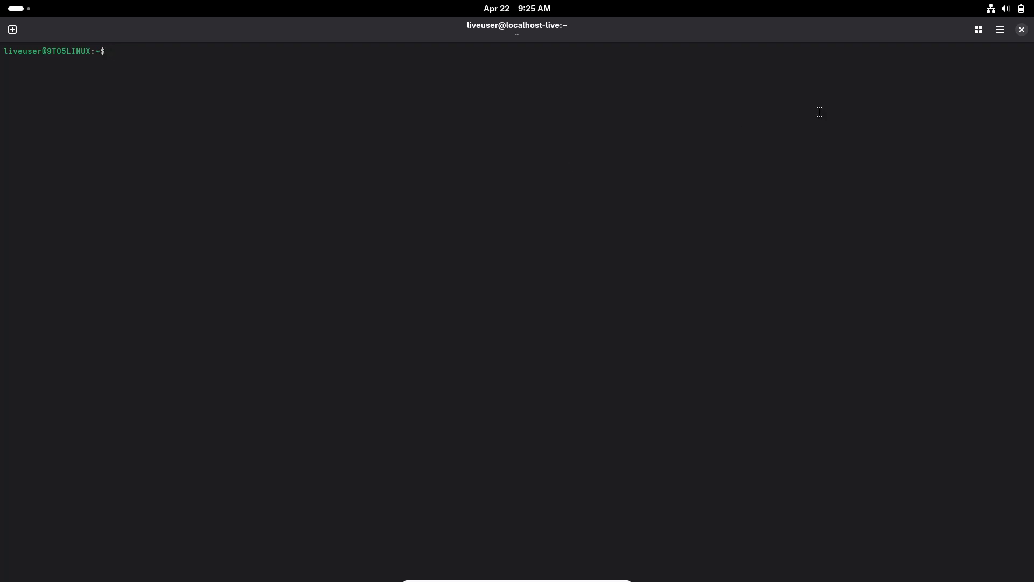
pyautogui.click(980, 32)
pyautogui.click(602, 108)
pyautogui.click(1000, 30)
pyautogui.click(973, 66)
pyautogui.click(1011, 100)
pyautogui.click(1011, 99)
pyautogui.click(494, 166)
# Install inxi with 'sudo dnf install inxi', confirming the 48 packages and the signing key.
pyautogui.write('sudo dnf install i')
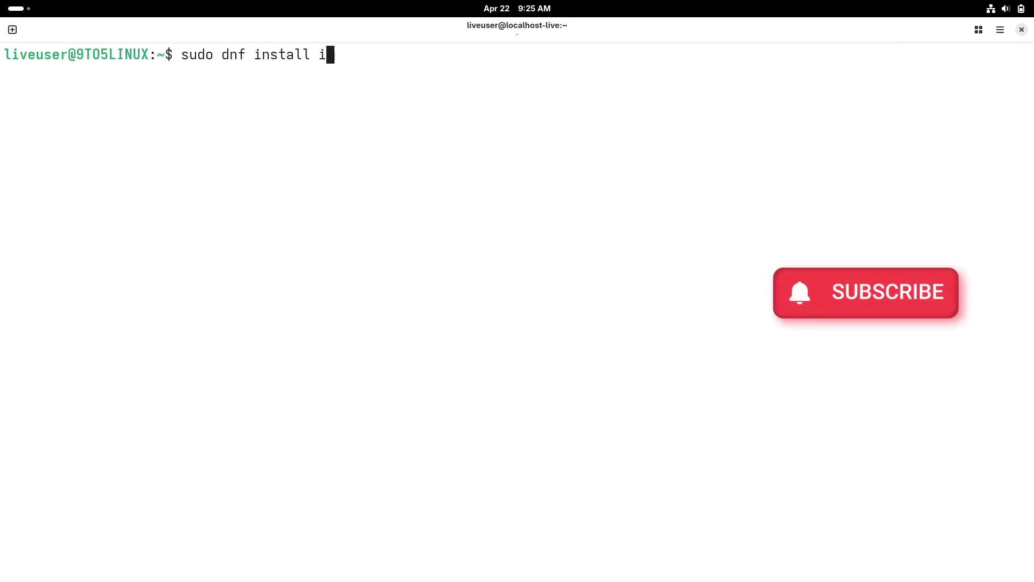
pyautogui.write('nxi')
pyautogui.press('Return')
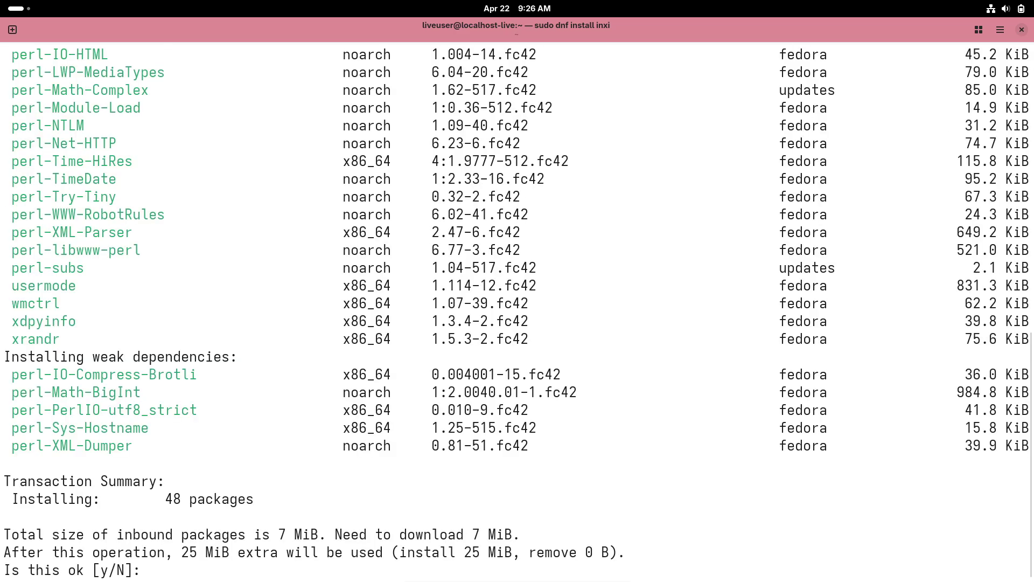
pyautogui.write('y')
pyautogui.press('Return')
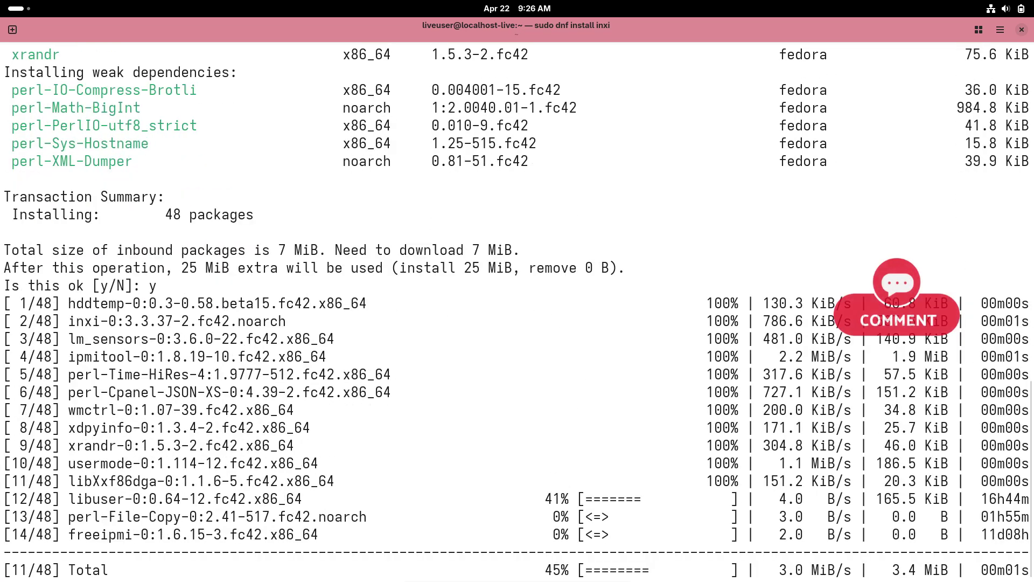
pyautogui.press('Return')
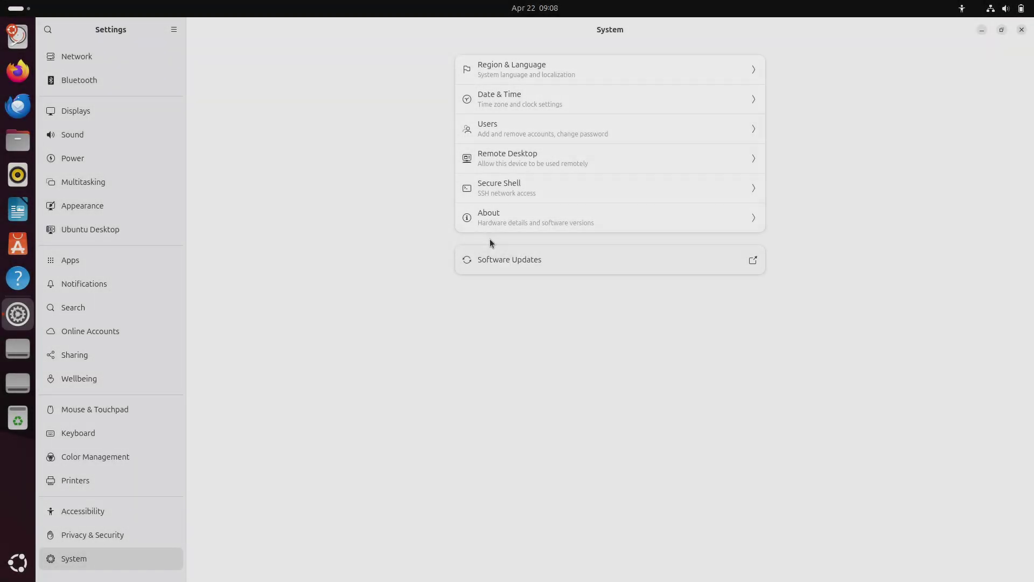
# Review Ubuntu's full system details on the About page, then close Settings.
pyautogui.click(490, 226)
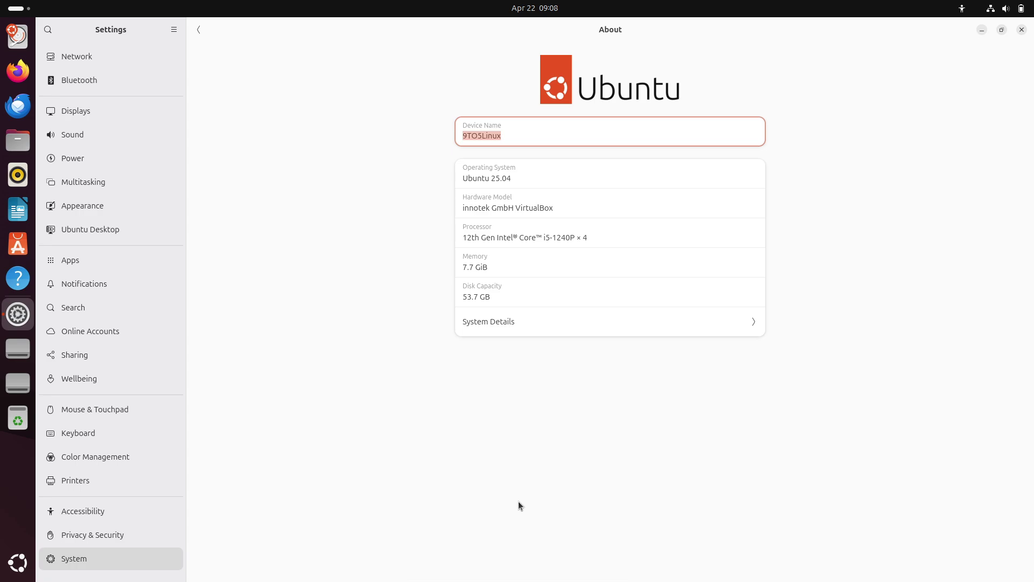
pyautogui.click(580, 322)
pyautogui.click(694, 198)
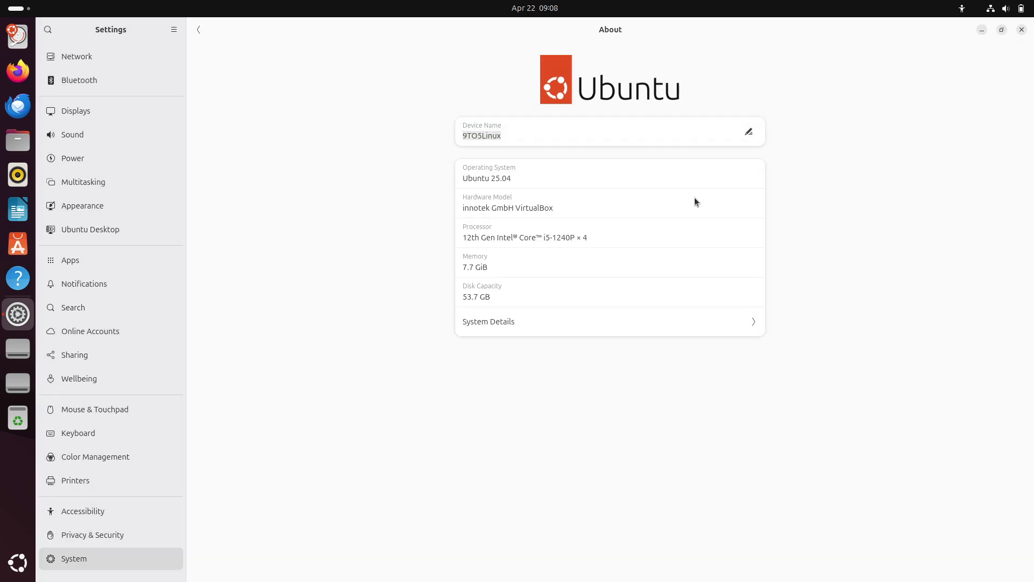
pyautogui.click(1021, 30)
# Launch System Monitor from the System app folder, maximize it and view running processes.
pyautogui.press('super+a')
pyautogui.click(677, 362)
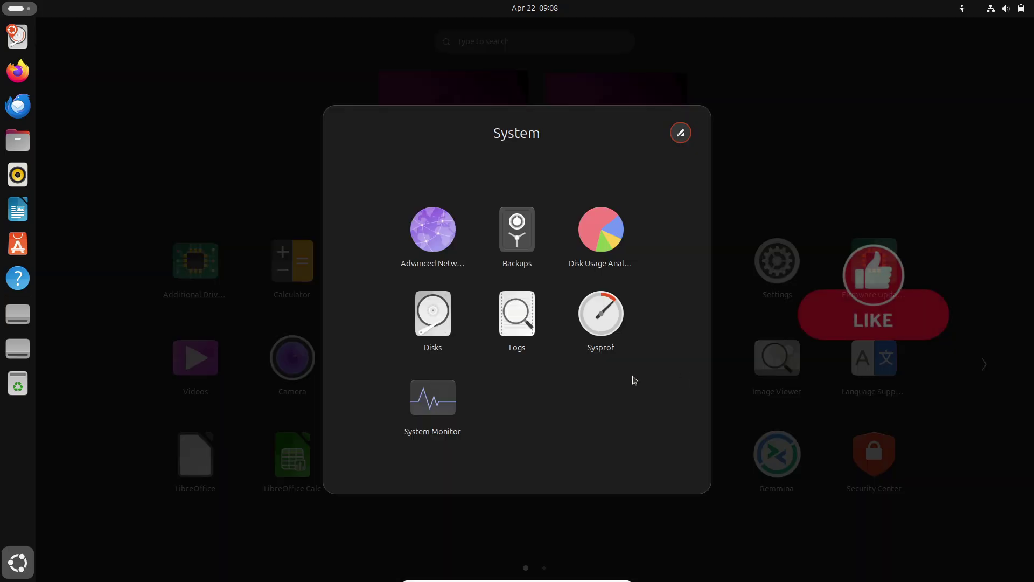
pyautogui.click(433, 397)
pyautogui.doubleClick(718, 116)
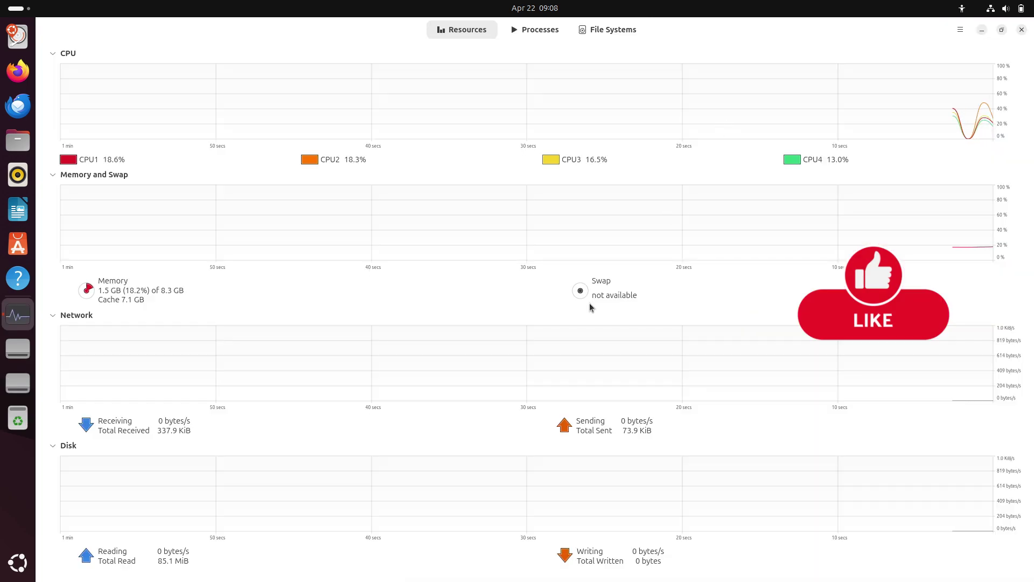
pyautogui.click(534, 30)
pyautogui.moveTo(1023, 132)
pyautogui.mouseDown()
pyautogui.moveTo(1013, 360)
pyautogui.moveTo(1016, 135)
pyautogui.mouseUp()
# Check the file systems and resource graphs, then view and dismiss System Monitor's About dialog.
pyautogui.click(625, 32)
pyautogui.click(471, 32)
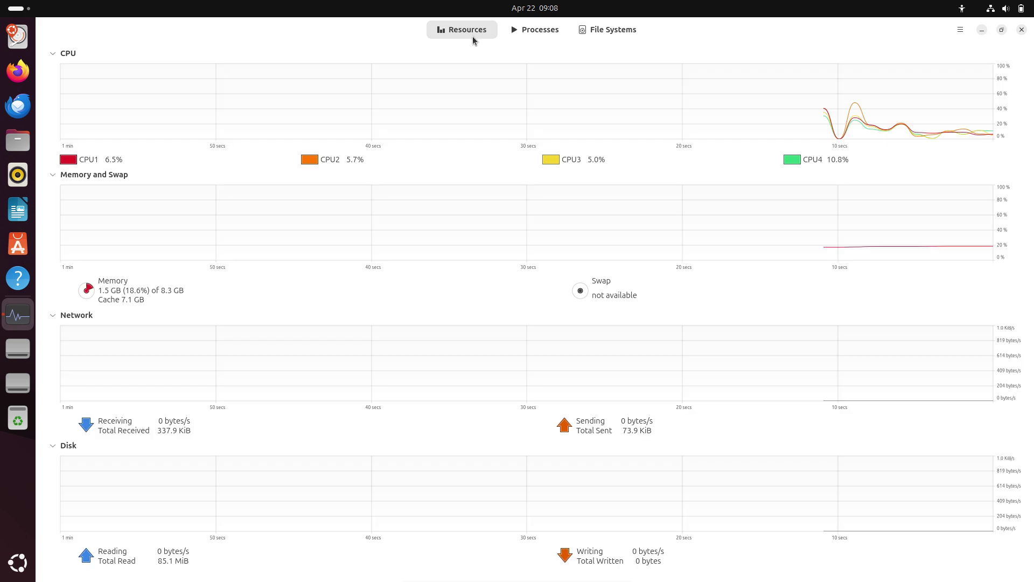
pyautogui.click(960, 30)
pyautogui.click(911, 132)
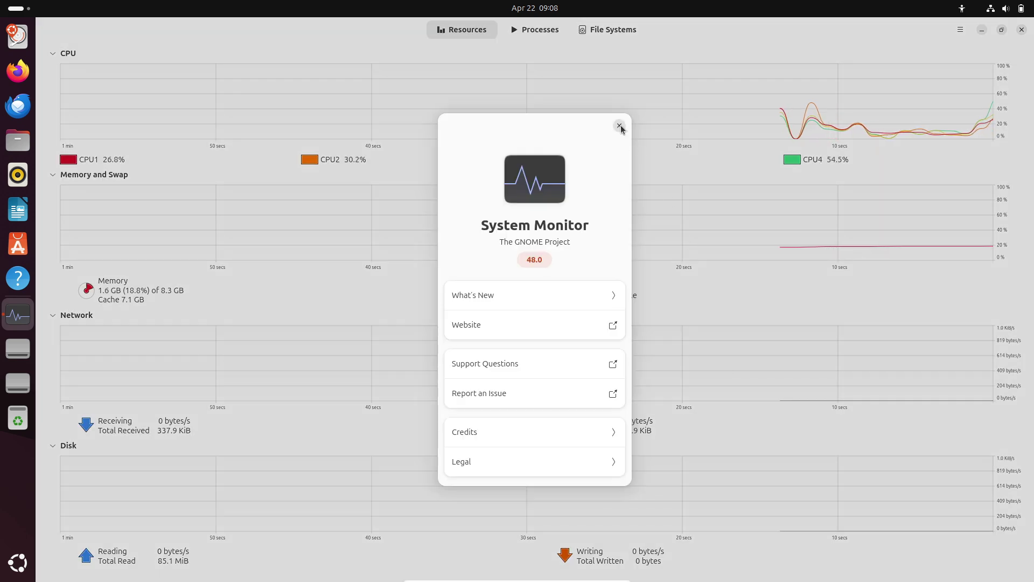
pyautogui.click(620, 126)
# Close System Monitor, launch Settings and toggle Wellbeing screen time recording off and on.
pyautogui.click(1022, 29)
pyautogui.press('super')
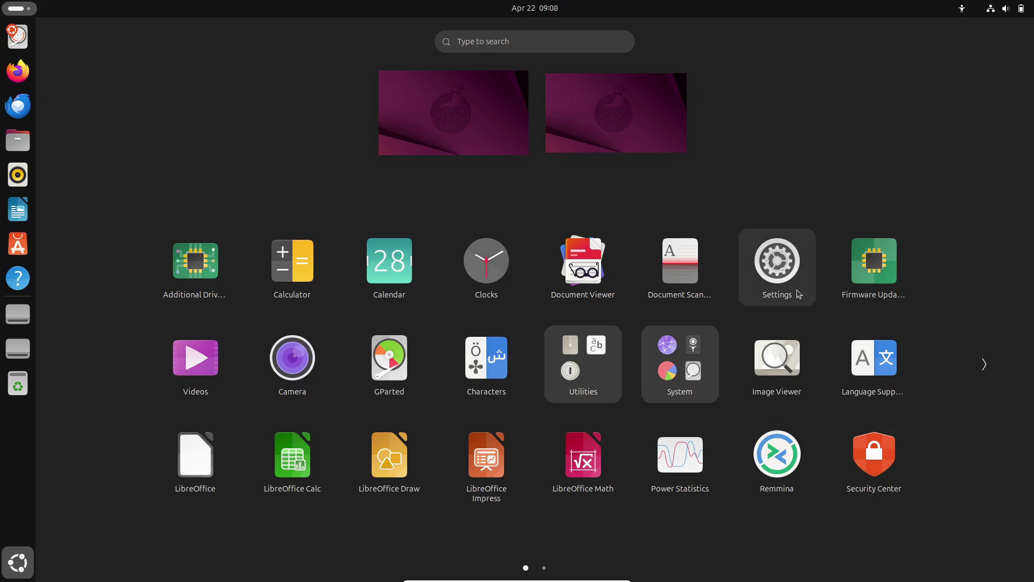
pyautogui.click(797, 292)
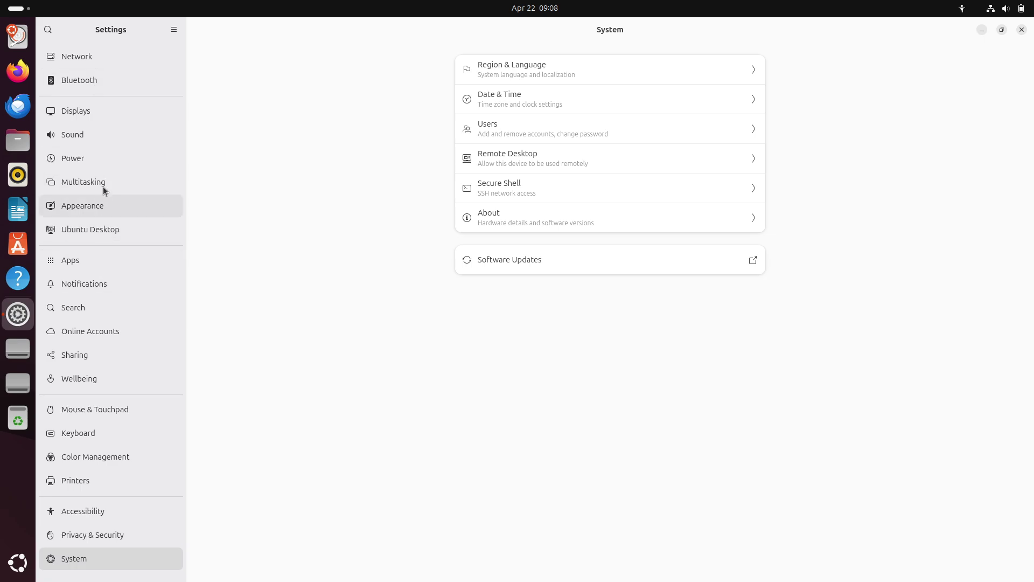
pyautogui.click(84, 382)
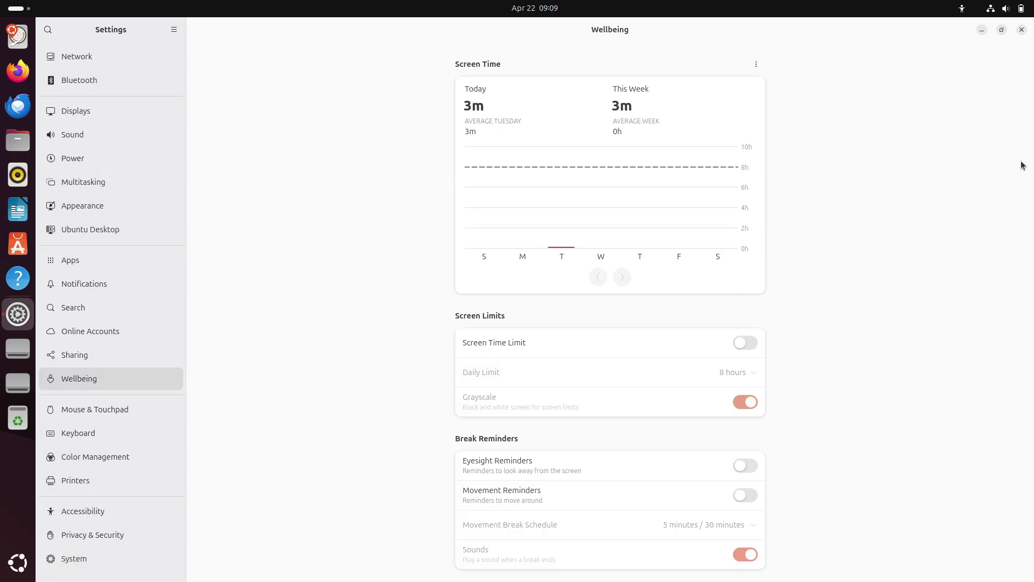
pyautogui.click(761, 66)
pyautogui.click(766, 135)
pyautogui.click(626, 207)
# Visit Color Management and Appearance, view About Settings, then close Settings.
pyautogui.click(84, 463)
pyautogui.click(131, 205)
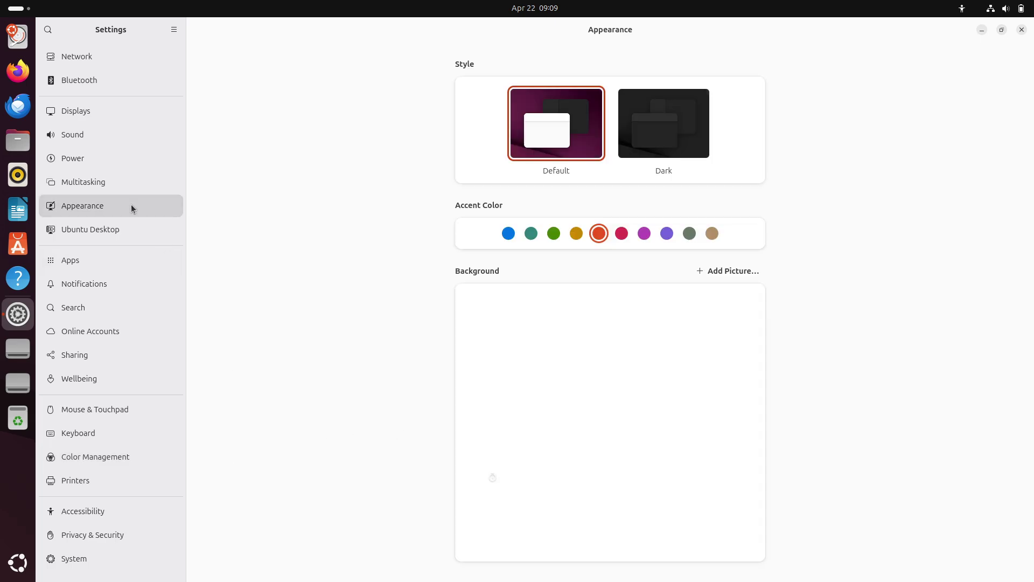
pyautogui.click(174, 30)
pyautogui.click(146, 92)
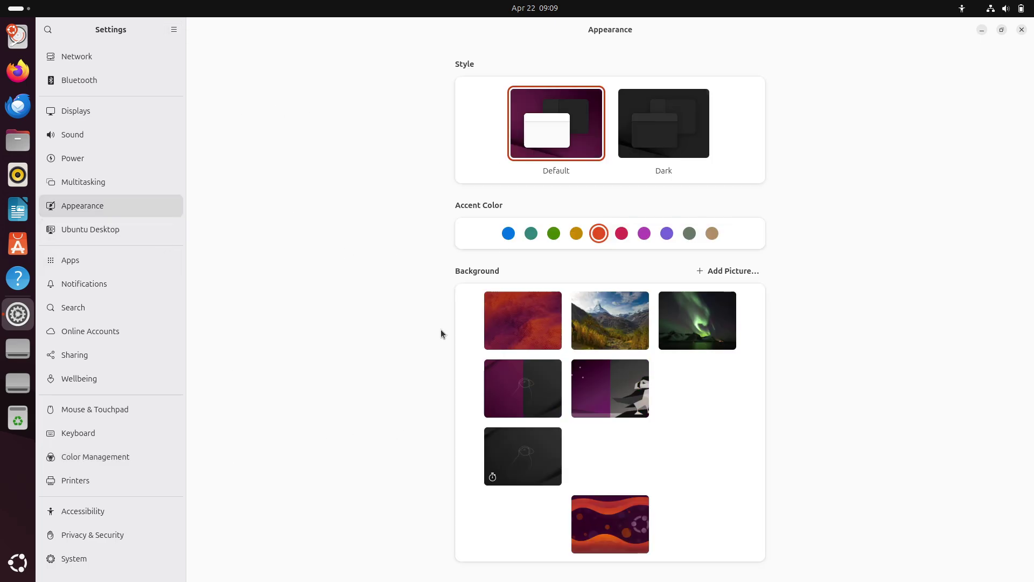
pyautogui.click(619, 155)
pyautogui.click(1022, 29)
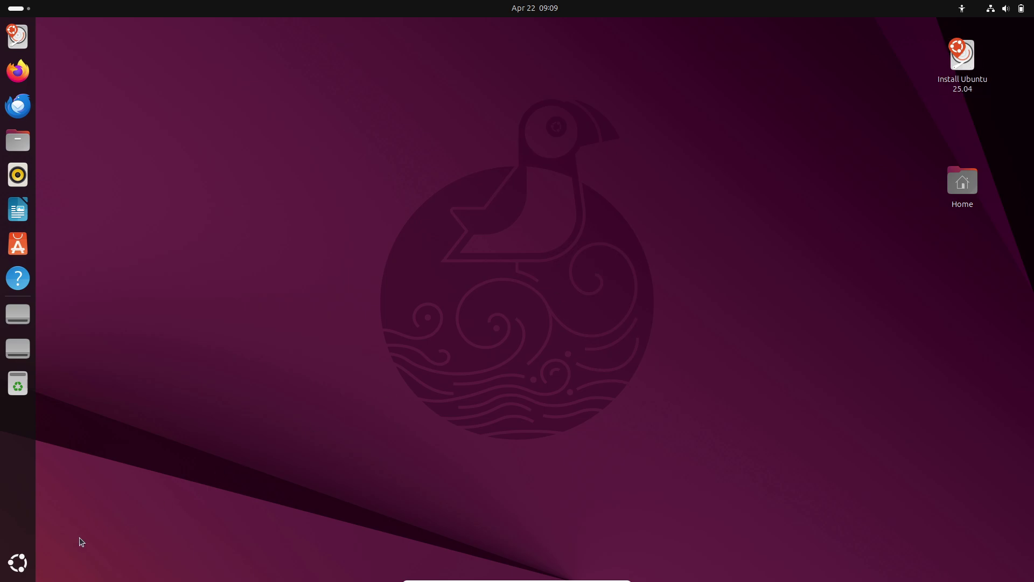
# Launch Terminal from the second app page, maximize it and zoom the text in twice.
pyautogui.click(18, 562)
pyautogui.click(977, 364)
pyautogui.click(674, 286)
pyautogui.press('super+Up')
pyautogui.click(953, 30)
pyautogui.click(983, 67)
pyautogui.click(953, 29)
pyautogui.click(987, 64)
# Set the Light theme variant, disable system theme colours for the Unnamed profile, then run fastfetch.
pyautogui.click(953, 29)
pyautogui.click(949, 149)
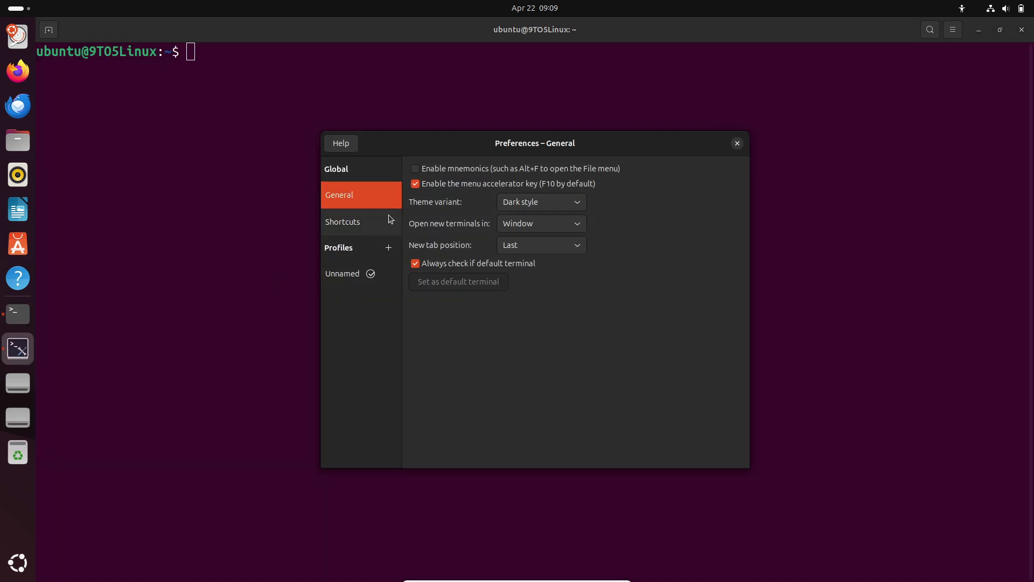
pyautogui.click(567, 201)
pyautogui.click(525, 185)
pyautogui.click(342, 273)
pyautogui.click(458, 168)
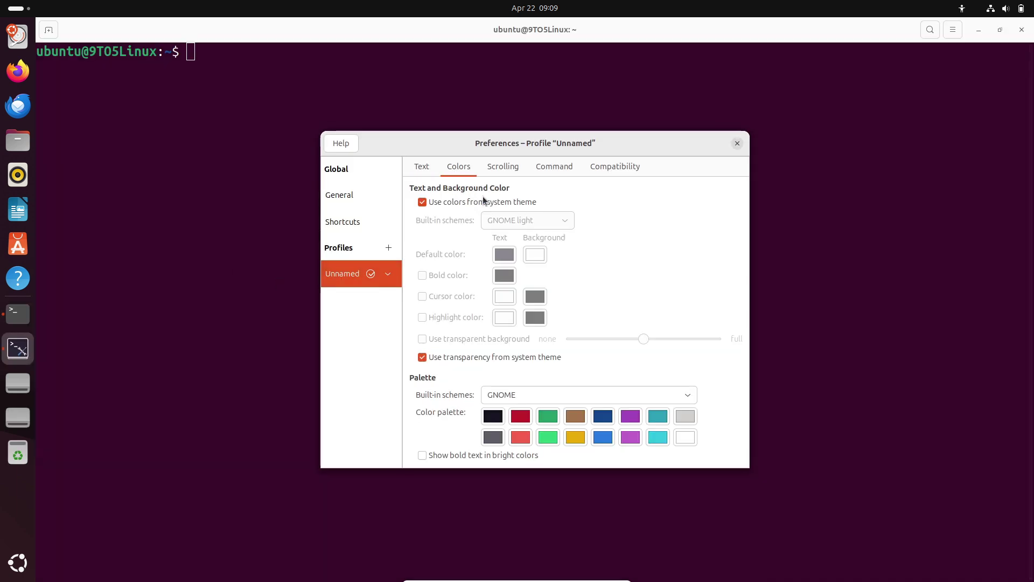
pyautogui.click(472, 203)
pyautogui.click(737, 143)
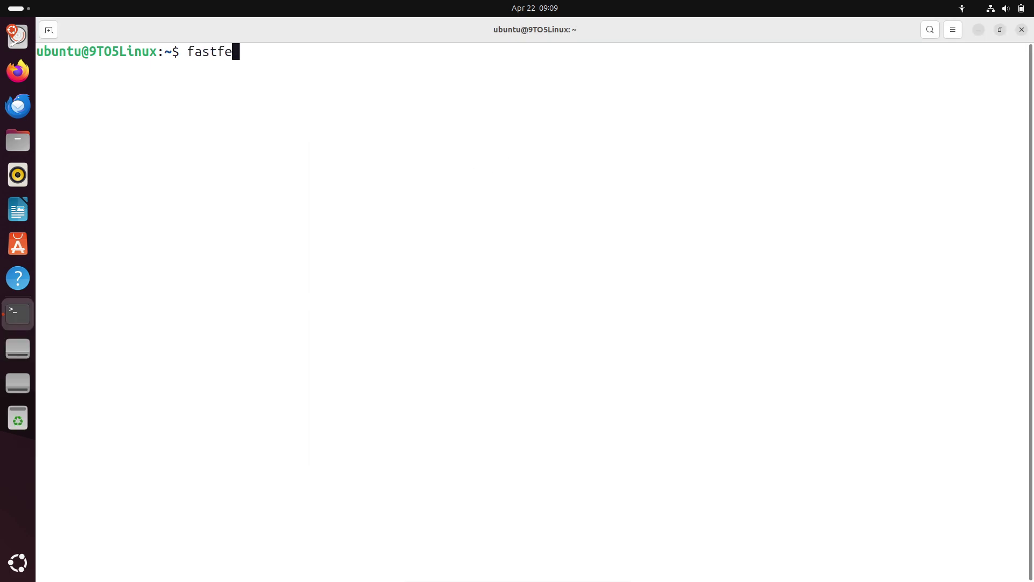
pyautogui.press('Return')
pyautogui.write('sudo apt')
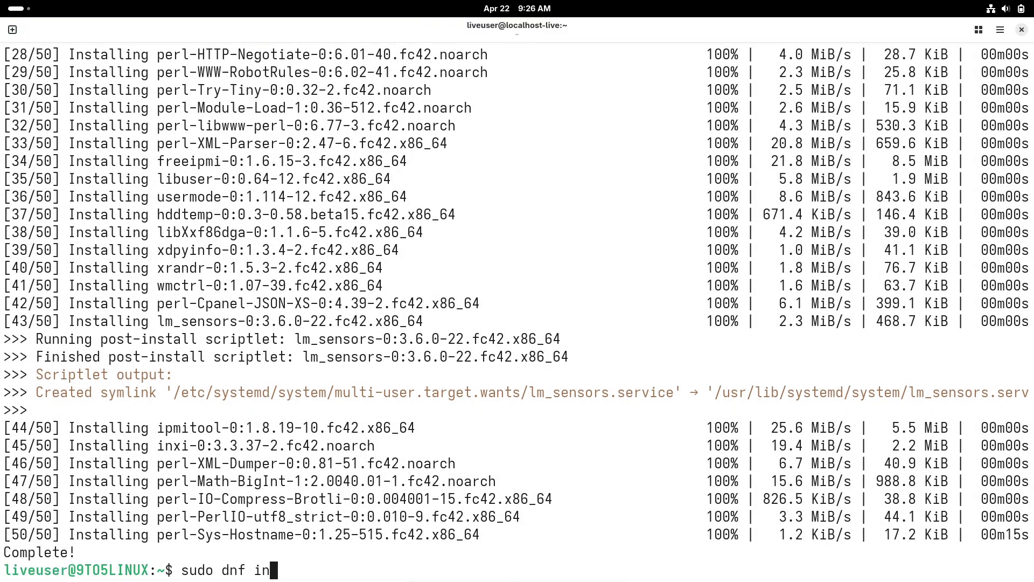
# Install fastfetch with dnf and run it to show the Fedora system summary.
pyautogui.write('h')
pyautogui.press('Return')
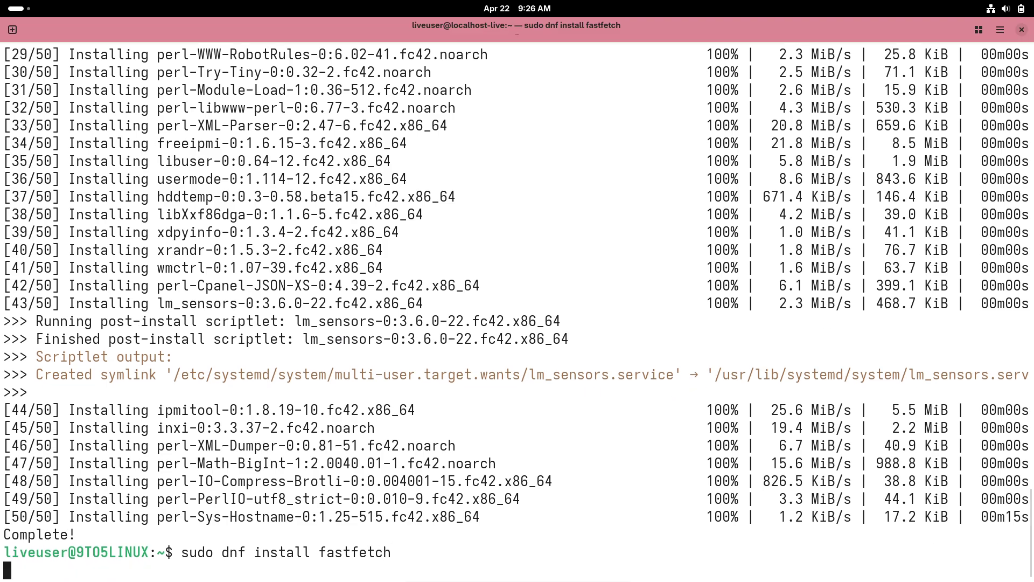
pyautogui.write('y')
pyautogui.press('Return')
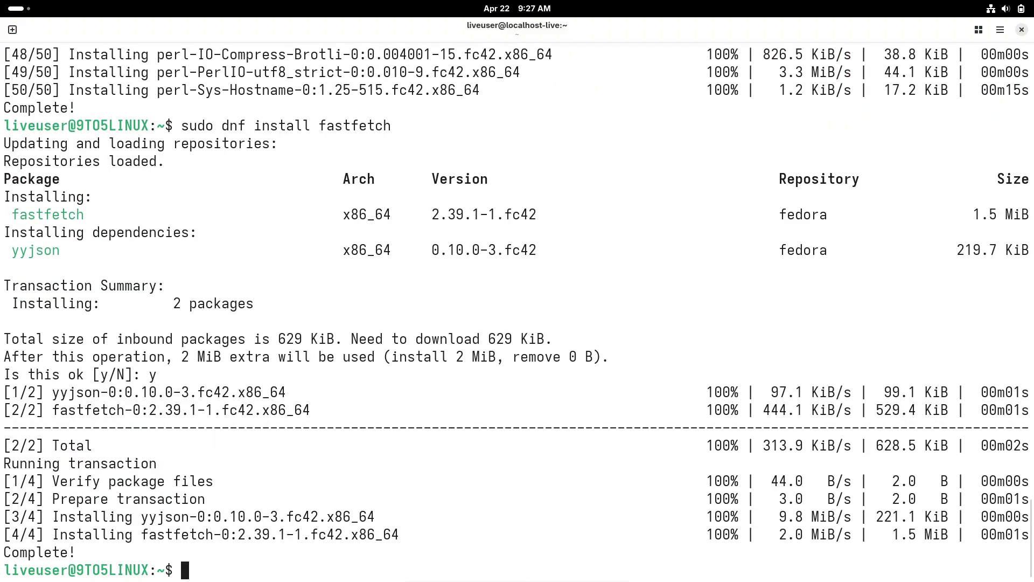
pyautogui.write('fastfetch')
pyautogui.press('Return')
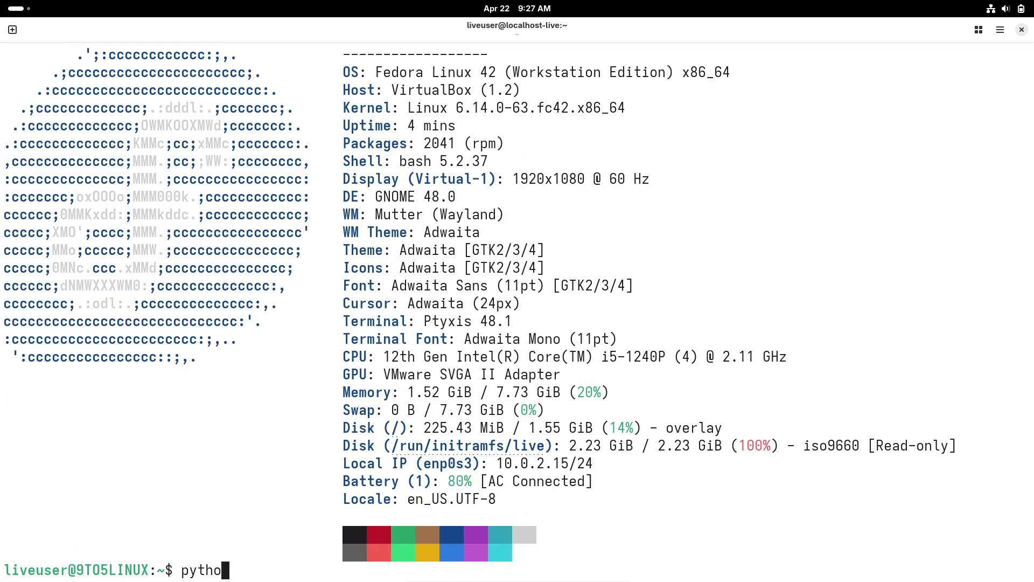
# Run python3 --version, sestatus, cat /etc/issue and inxi -sv8.
pyautogui.write('python3 --version')
pyautogui.press('Return')
pyautogui.write('sestatus')
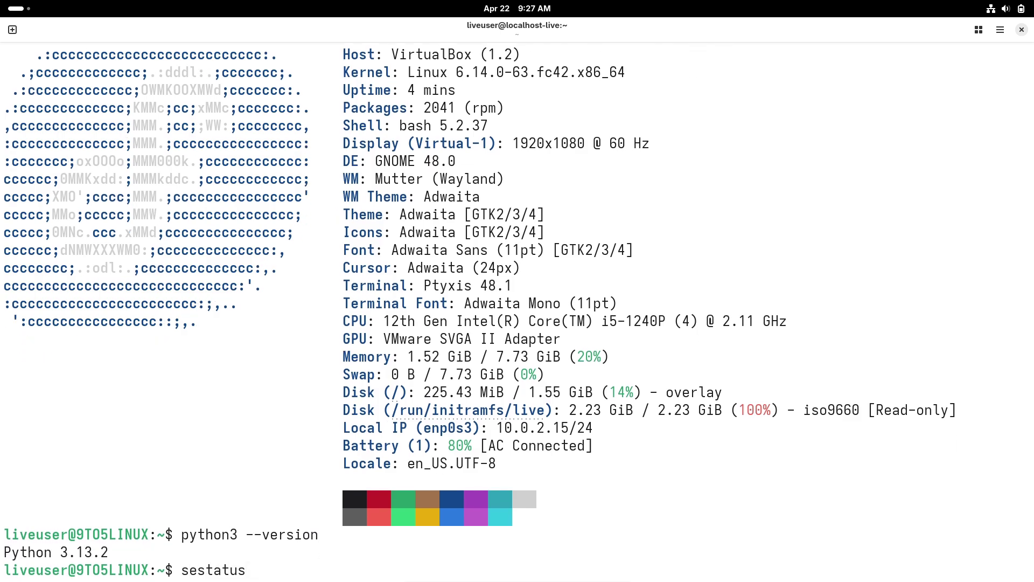
pyautogui.press('Return')
pyautogui.write('cat /etc/issue')
pyautogui.press('Return')
pyautogui.write('inxi -sv8')
pyautogui.press('Return')
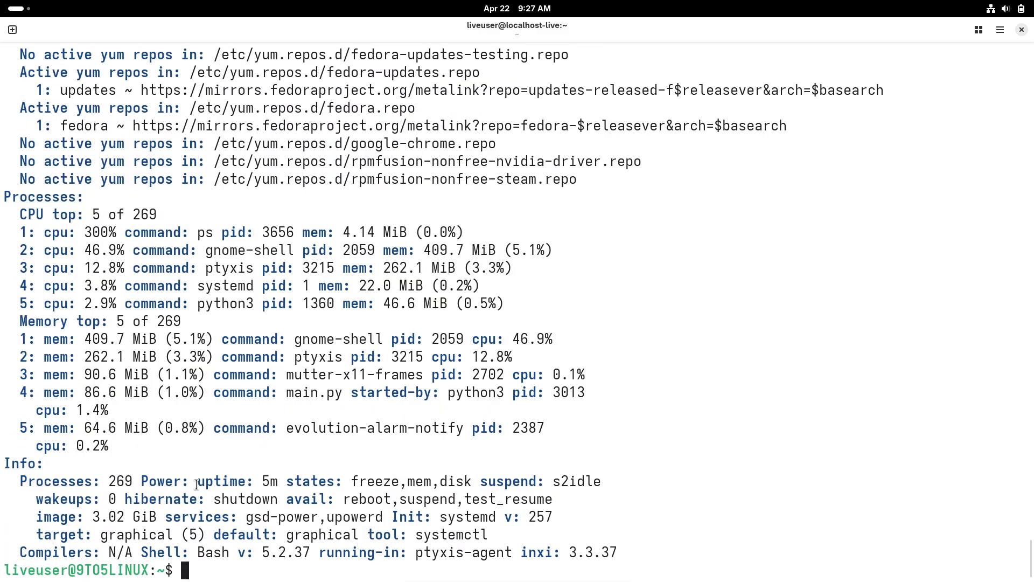
# Highlight the inxi, Bash and systemd versions in the inxi report.
pyautogui.moveTo(617, 552); pyautogui.dragTo(512, 552)
pyautogui.moveTo(310, 552); pyautogui.dragTo(142, 553)
pyautogui.moveTo(552, 517); pyautogui.dragTo(385, 518)
pyautogui.scroll(12, 1026, 492)
pyautogui.scroll(11, 1026, 491)
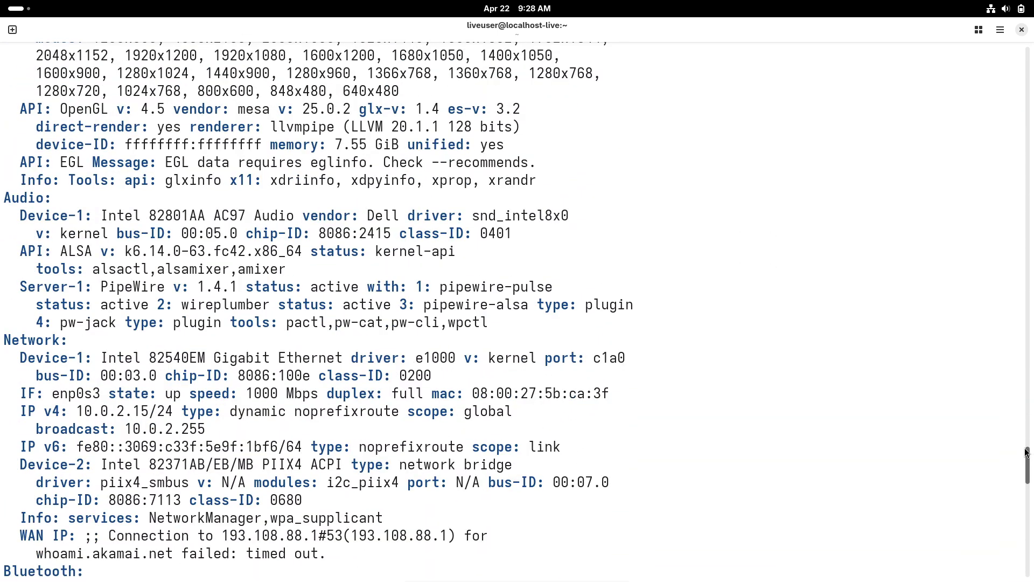
# Highlight the Audio section, then its PipeWire and ALSA kernel versions.
pyautogui.moveTo(4, 202); pyautogui.dragTo(486, 324)
pyautogui.click(336, 268)
pyautogui.moveTo(106, 286); pyautogui.dragTo(236, 293)
pyautogui.moveTo(69, 251); pyautogui.dragTo(303, 256)
# Select the monitor lines, then attempt installing fastfetch with apt on Ubuntu.
pyautogui.scroll(4, 258, 328)
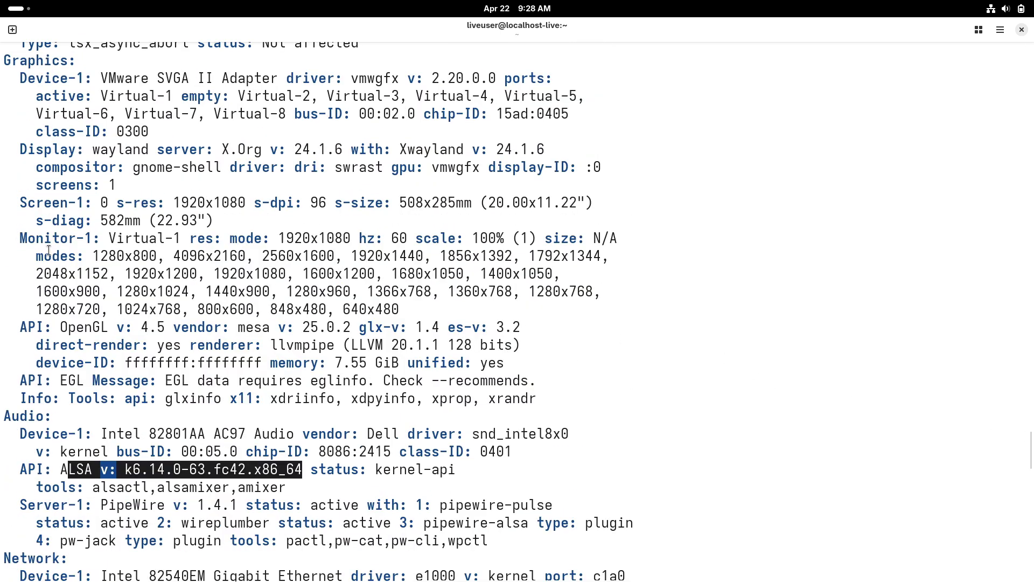
pyautogui.moveTo(20, 238); pyautogui.dragTo(170, 294)
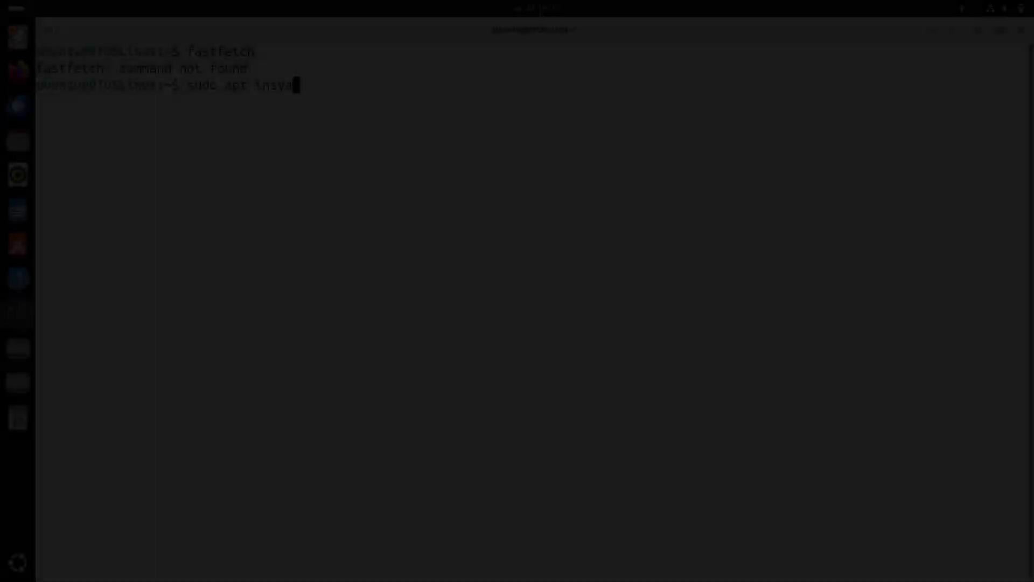
pyautogui.write('fastfetch')
pyautogui.press('Return')
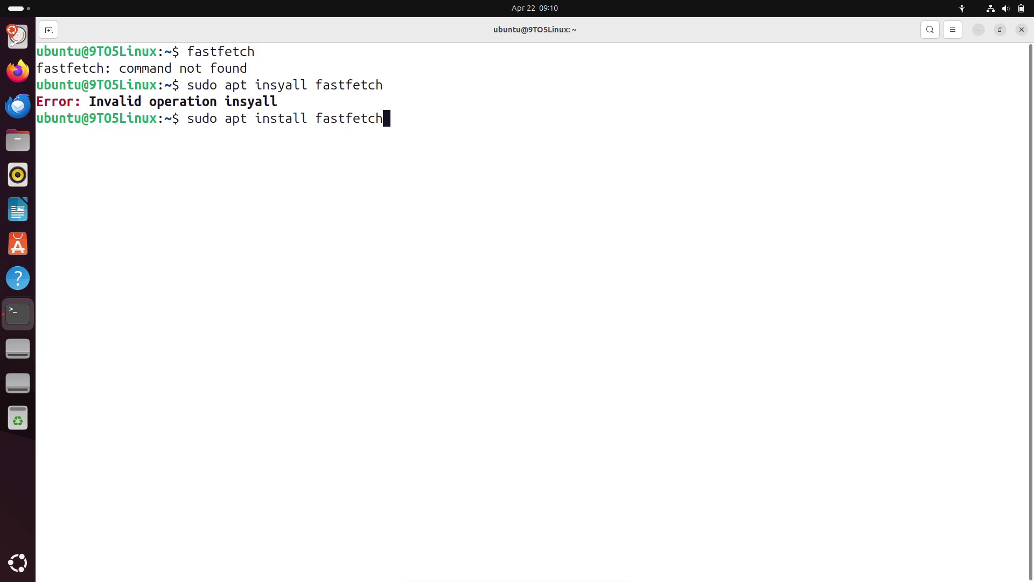
# Install fastfetch and libyyjson0 with apt, then run fastfetch for the Ubuntu summary.
pyautogui.press('Return')
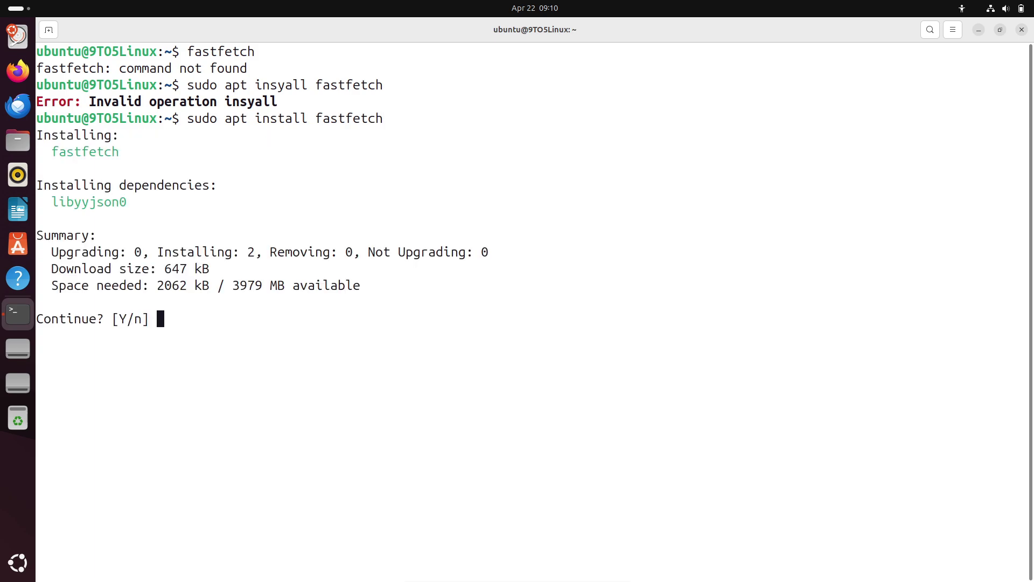
pyautogui.write('y')
pyautogui.press('Return')
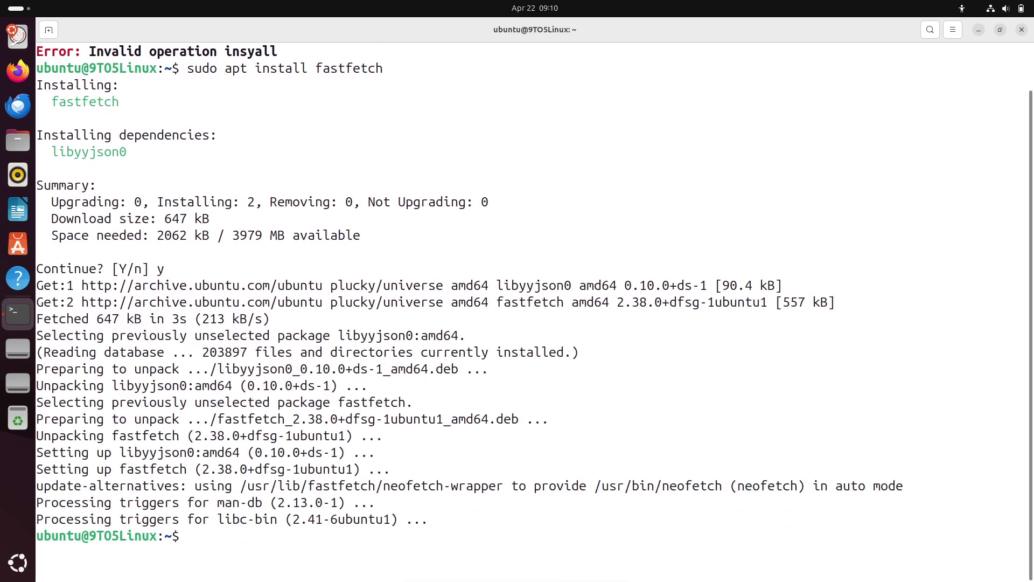
pyautogui.write('fastfetch')
pyautogui.press('Return')
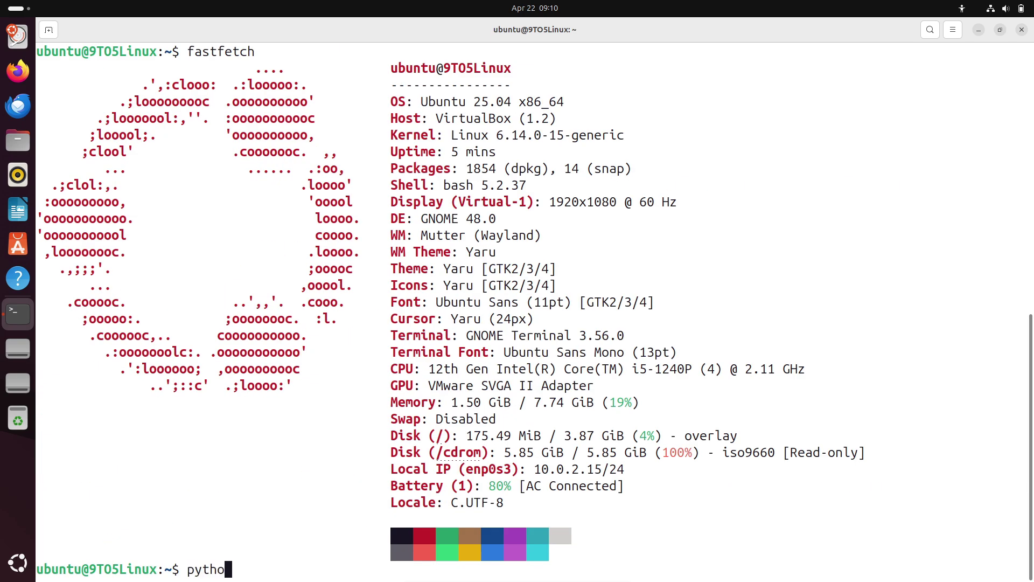
# Check the Python version, print /etc/issue and try running inxi -sv8.
pyautogui.press('Return')
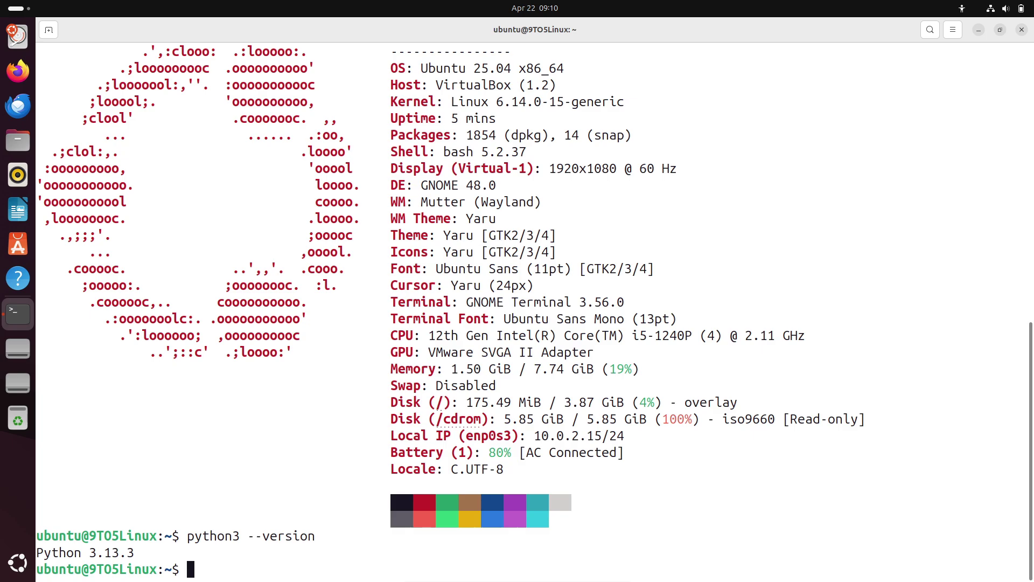
pyautogui.write('cat /etc/issue')
pyautogui.press('Return')
pyautogui.write('inxi -sv8')
pyautogui.press('Return')
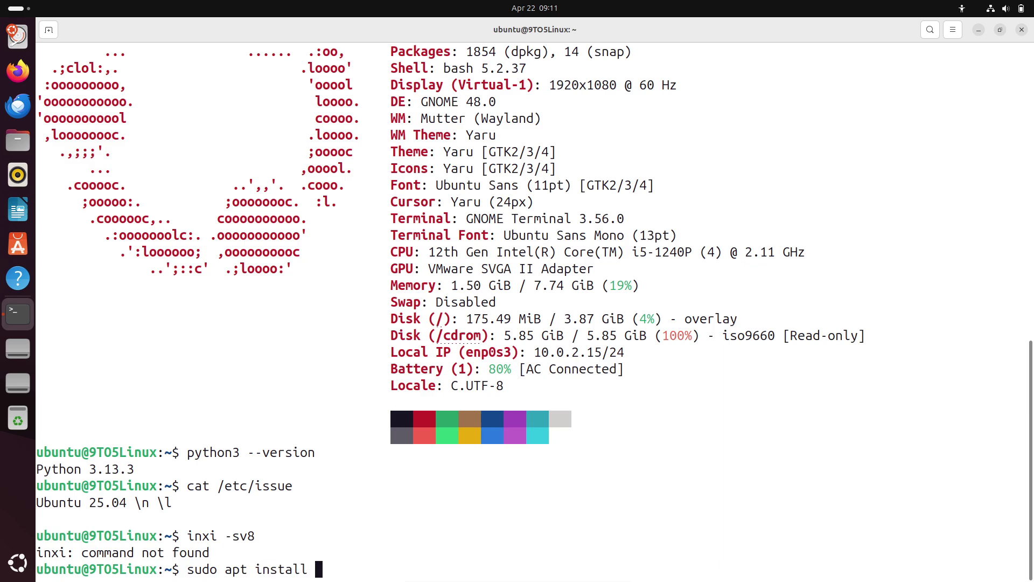
# Install inxi with 'sudo apt install inxi' and run the inxi -sv8 report.
pyautogui.write('sudo apt install inxi')
pyautogui.press('Return')
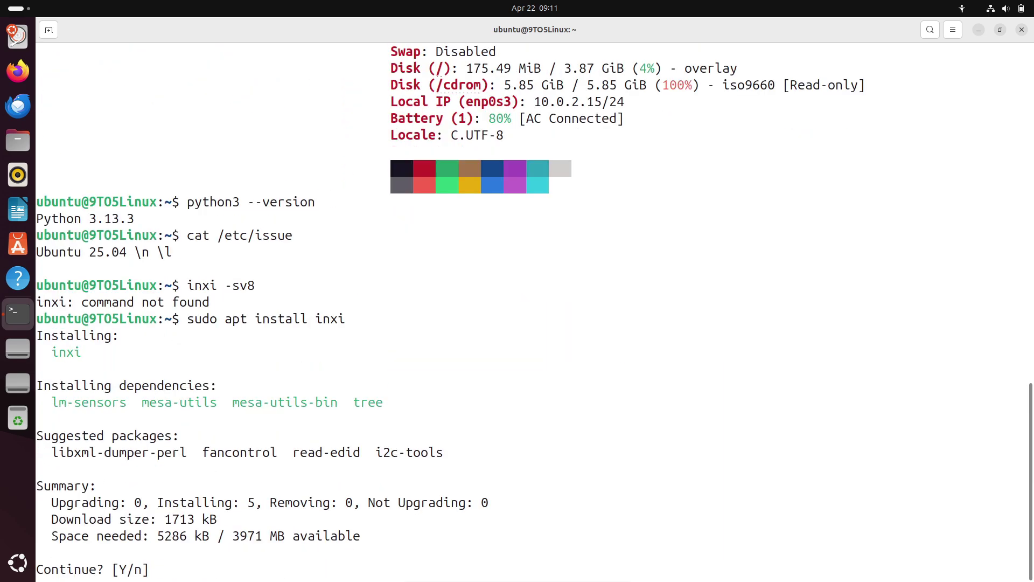
pyautogui.write('y')
pyautogui.press('Return')
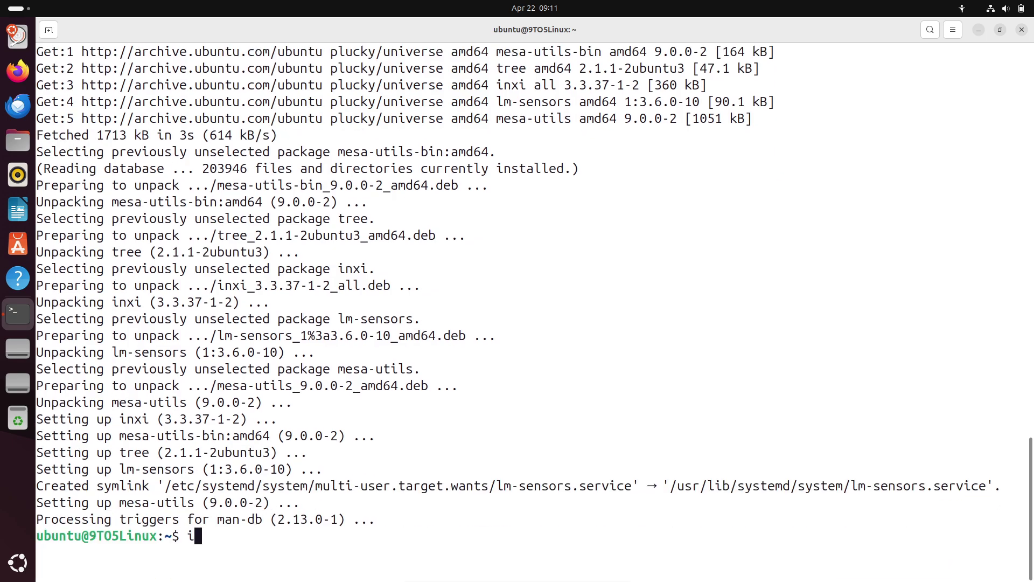
pyautogui.press('Return')
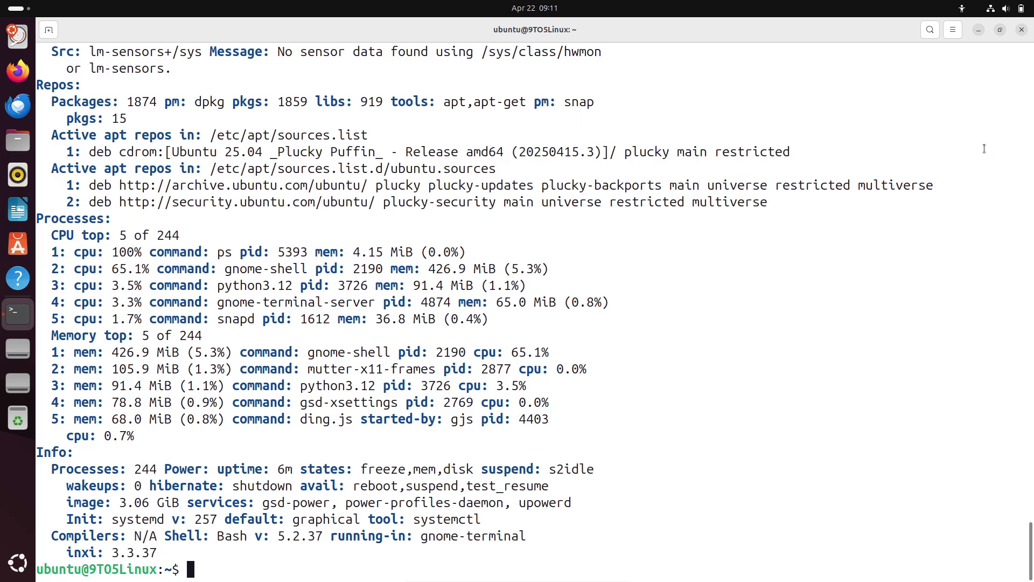
# Highlight the kernel, gcc compiler and GNOME desktop versions in the report.
pyautogui.moveTo(1029, 531); pyautogui.dragTo(1029, 254)
pyautogui.moveTo(172, 279); pyautogui.dragTo(358, 280)
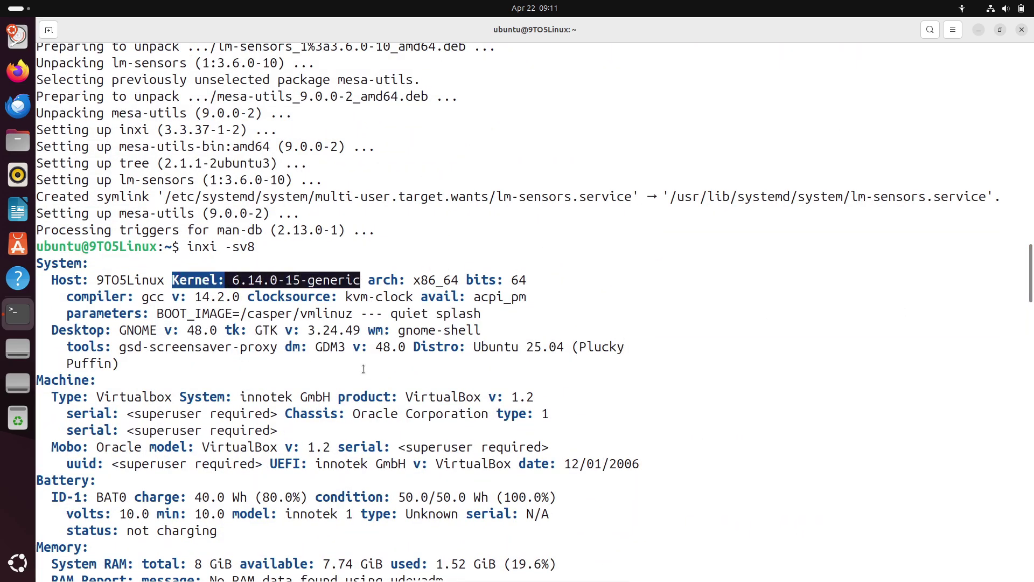
pyautogui.moveTo(67, 296); pyautogui.dragTo(242, 294)
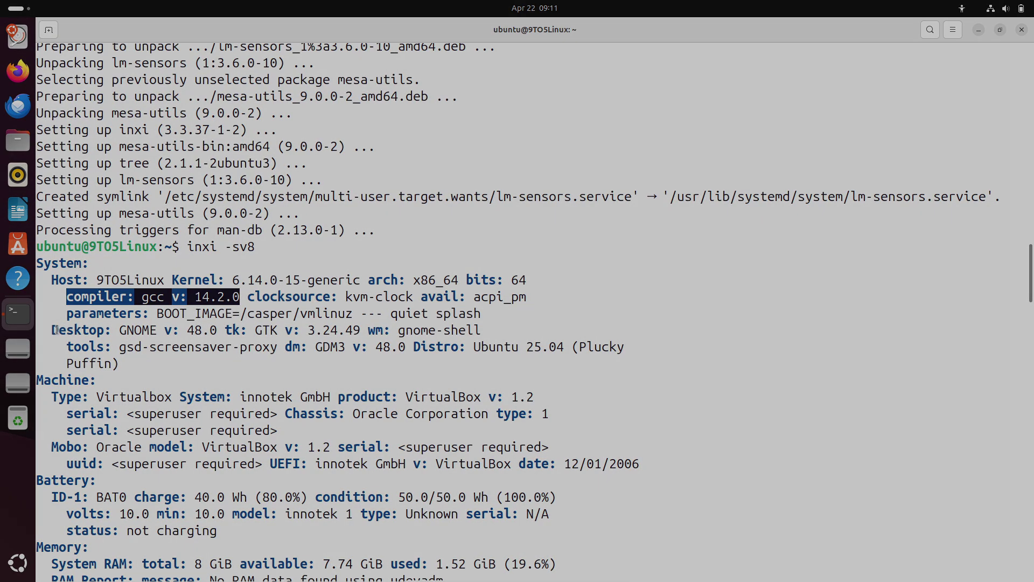
pyautogui.moveTo(51, 330); pyautogui.dragTo(218, 330)
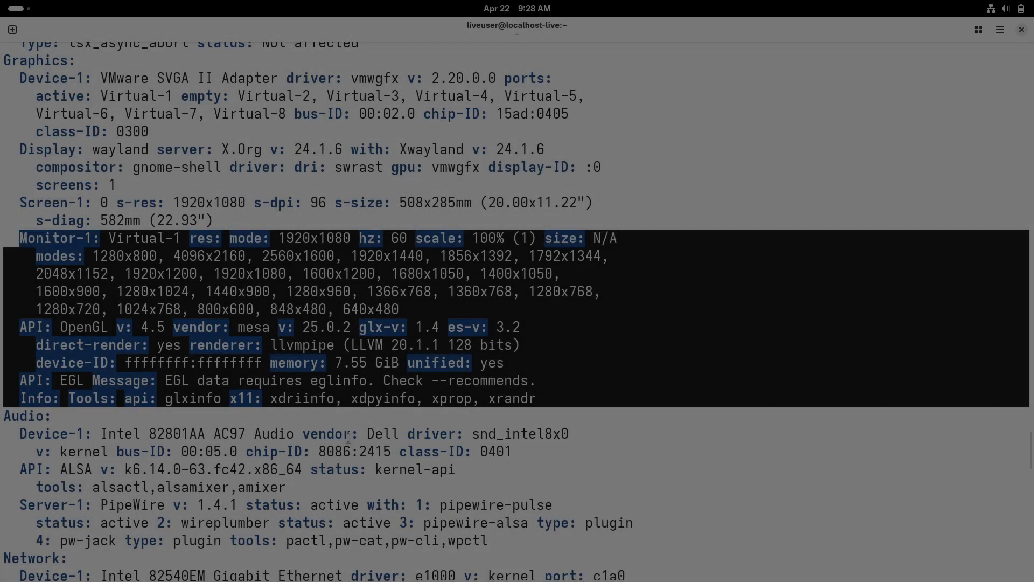
# Highlight the OpenGL and mesa versions, monitor resolution modes, and screen resolution/DPI.
pyautogui.moveTo(60, 327); pyautogui.dragTo(164, 329)
pyautogui.moveTo(238, 327); pyautogui.dragTo(520, 332)
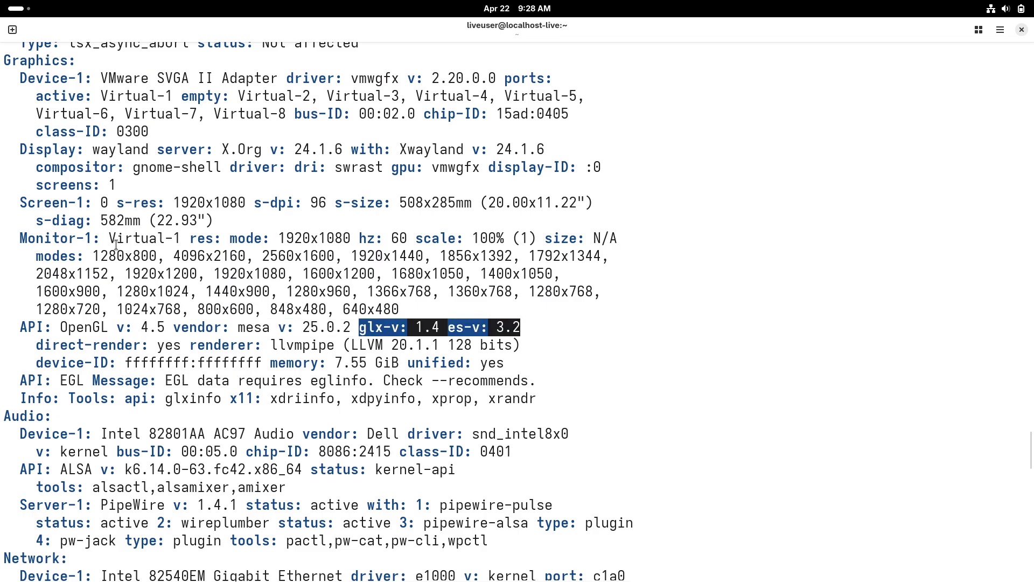
pyautogui.moveTo(279, 238); pyautogui.dragTo(405, 313)
pyautogui.moveTo(173, 202); pyautogui.dragTo(236, 214)
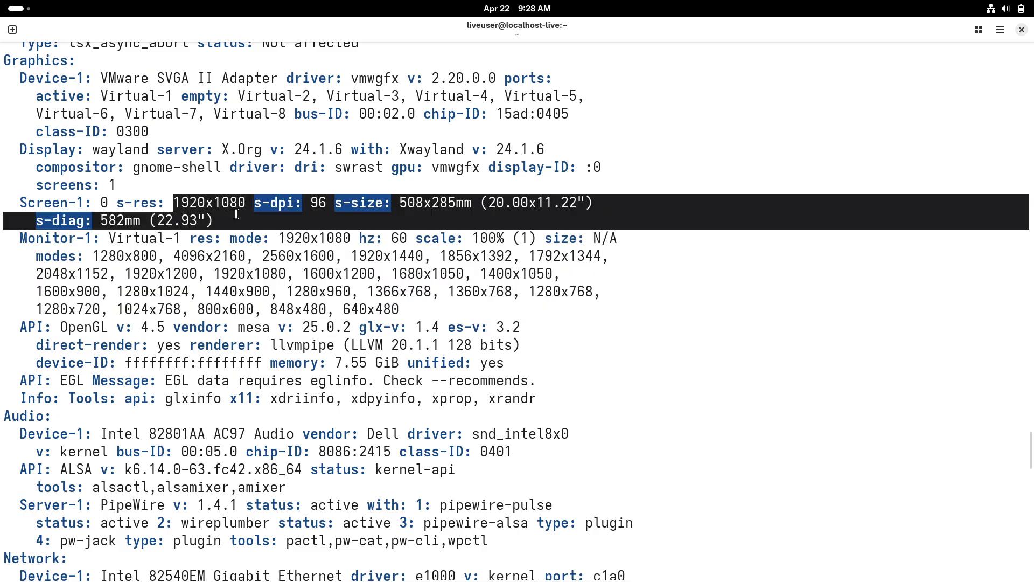
# Highlight the Graphics section, the Wayland display server line and the vmwgfx driver version.
pyautogui.scroll(3, 1029, 450)
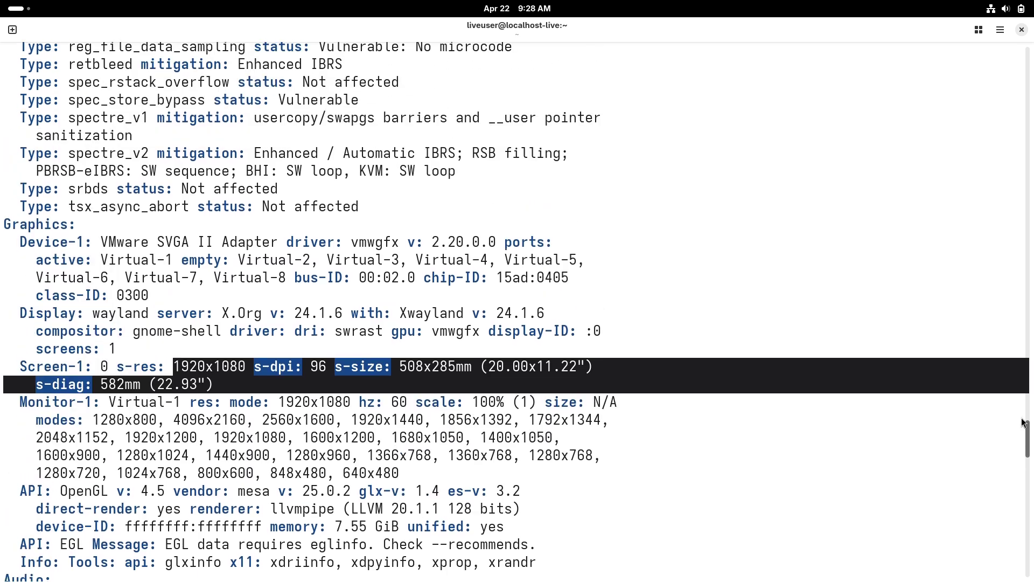
pyautogui.moveTo(8, 224); pyautogui.dragTo(520, 345)
pyautogui.click(306, 365)
pyautogui.moveTo(20, 312); pyautogui.dragTo(488, 316)
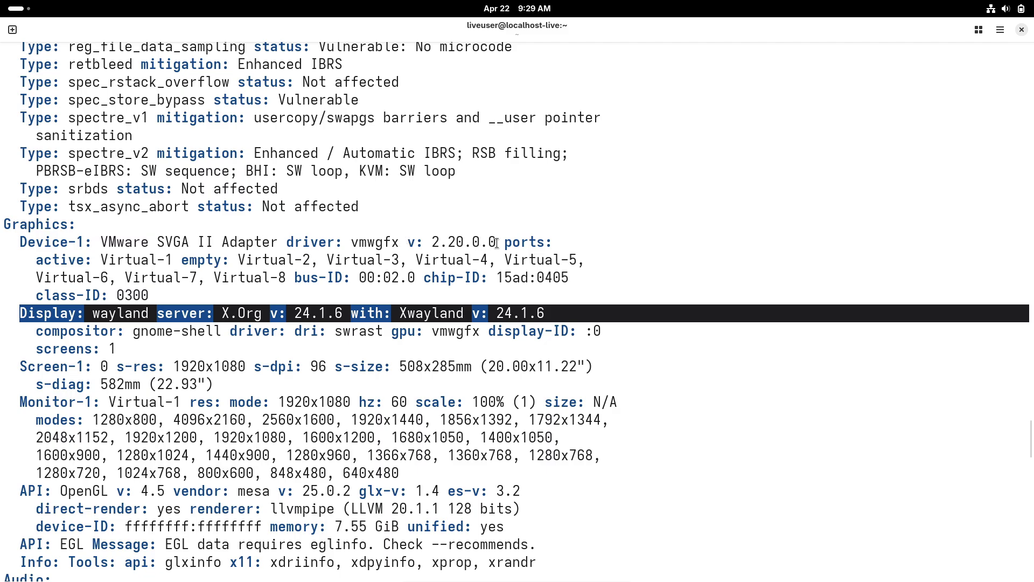
pyautogui.moveTo(497, 243); pyautogui.dragTo(286, 244)
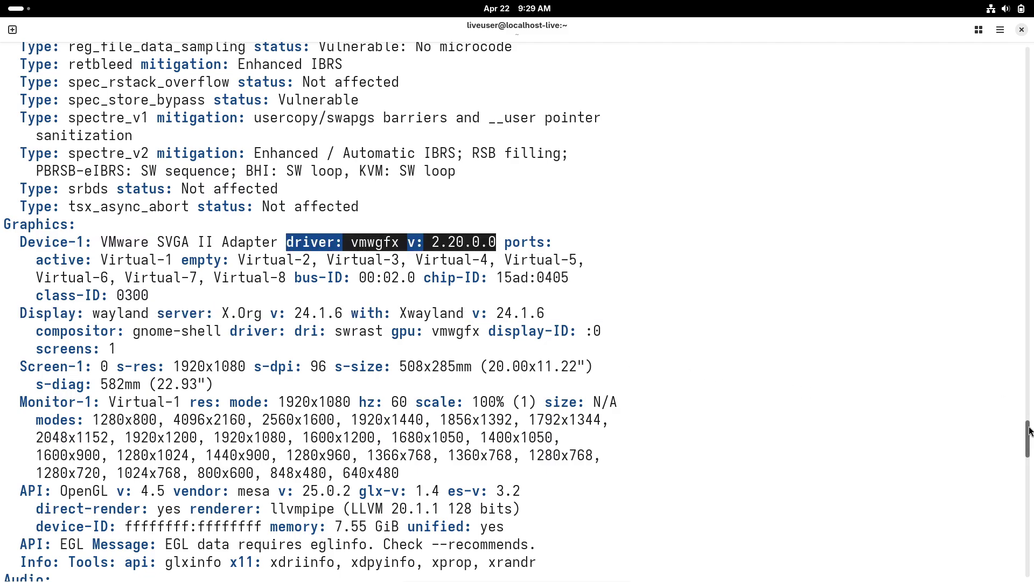
# Highlight the CPU model, RAM totals, kernel, gcc, GTK versions and the Fedora Linux 42 distro name.
pyautogui.scroll(10, 1029, 431)
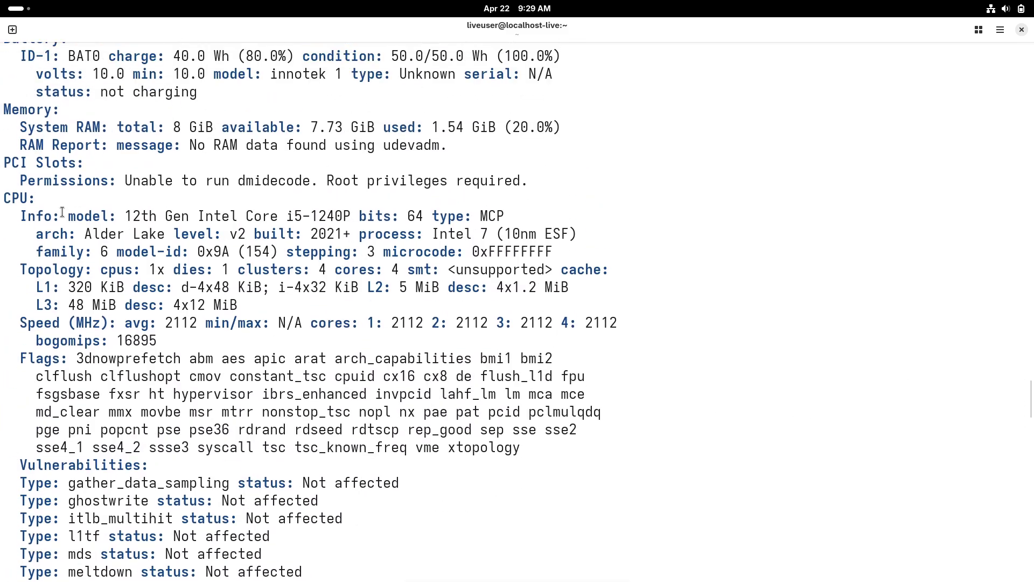
pyautogui.moveTo(20, 217); pyautogui.dragTo(503, 219)
pyautogui.moveTo(45, 135); pyautogui.dragTo(559, 127)
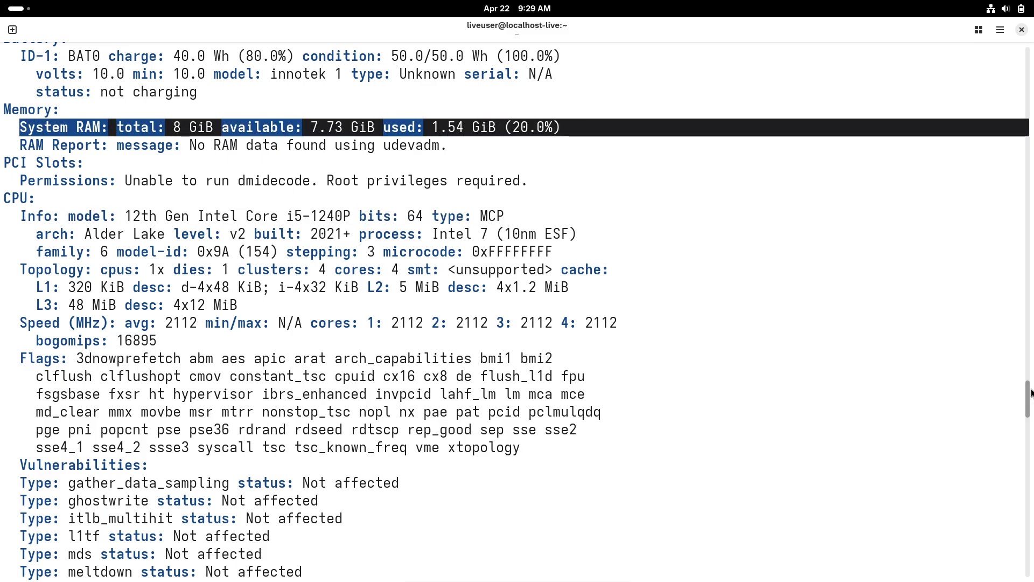
pyautogui.scroll(7, 1002, 388)
pyautogui.moveTo(190, 197); pyautogui.dragTo(423, 197)
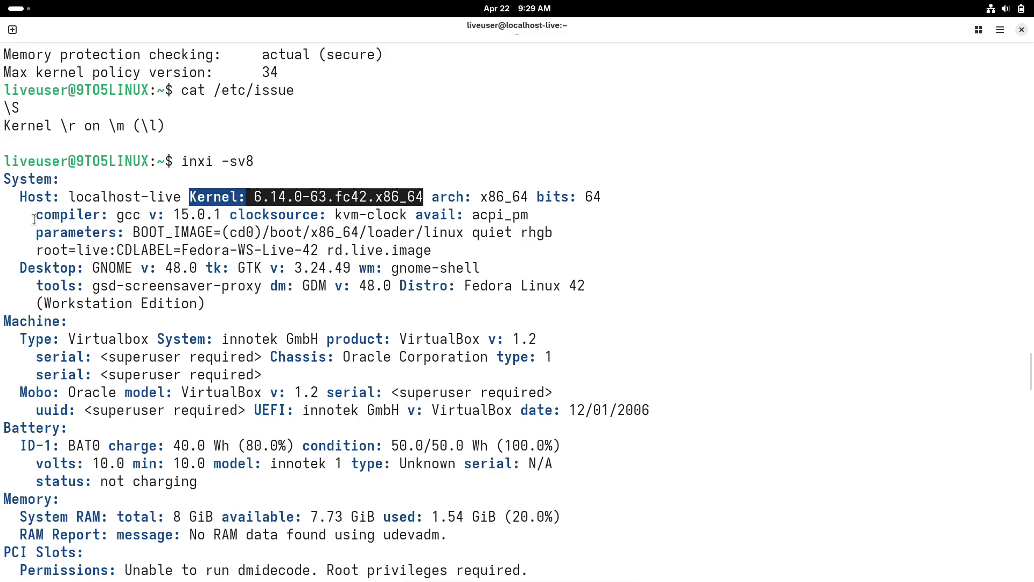
pyautogui.moveTo(34, 219); pyautogui.dragTo(222, 216)
pyautogui.moveTo(19, 268); pyautogui.dragTo(350, 270)
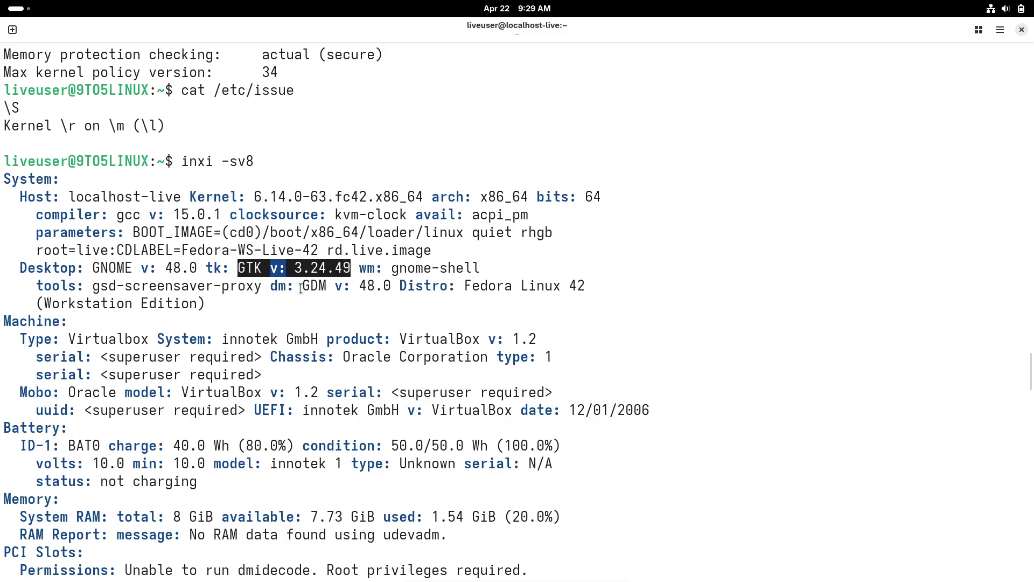
pyautogui.moveTo(270, 287); pyautogui.dragTo(417, 301)
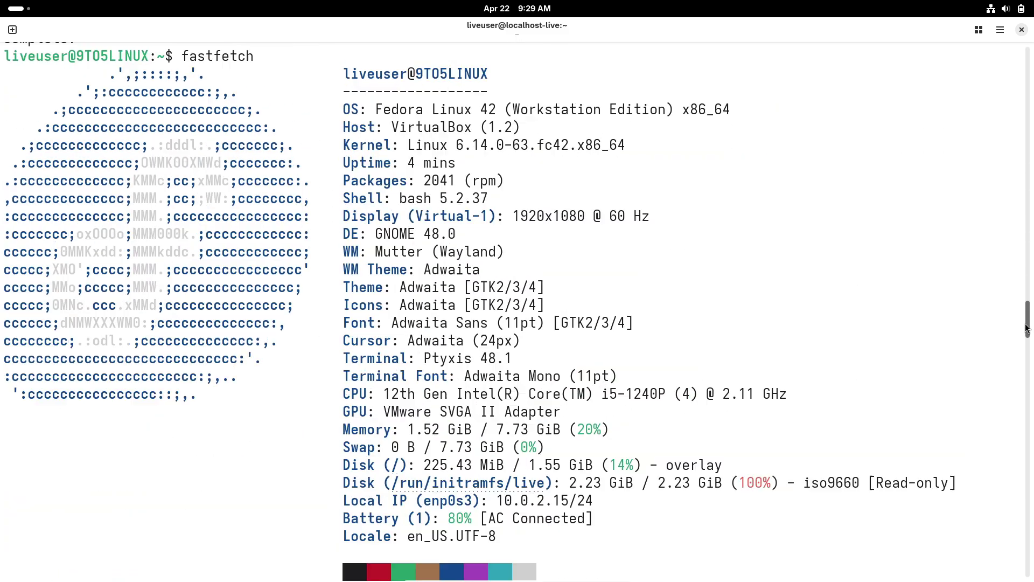
pyautogui.scroll(2, 931, 303)
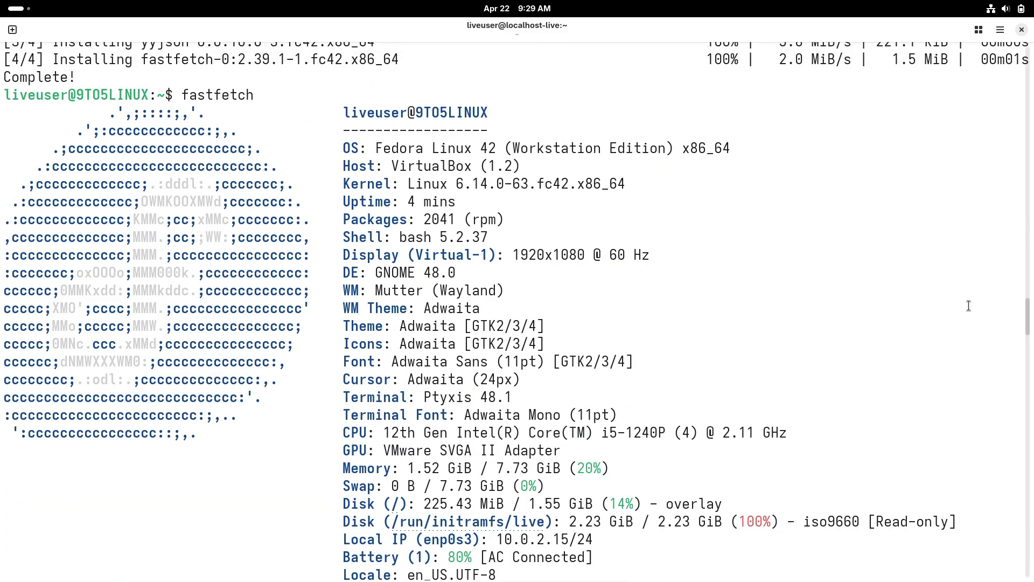
# Close the terminal, set Power Mode to Performance, and toggle Dark Style on and back off.
pyautogui.click(1021, 31)
pyautogui.click(1005, 9)
pyautogui.click(1011, 93)
pyautogui.click(934, 157)
pyautogui.click(905, 132)
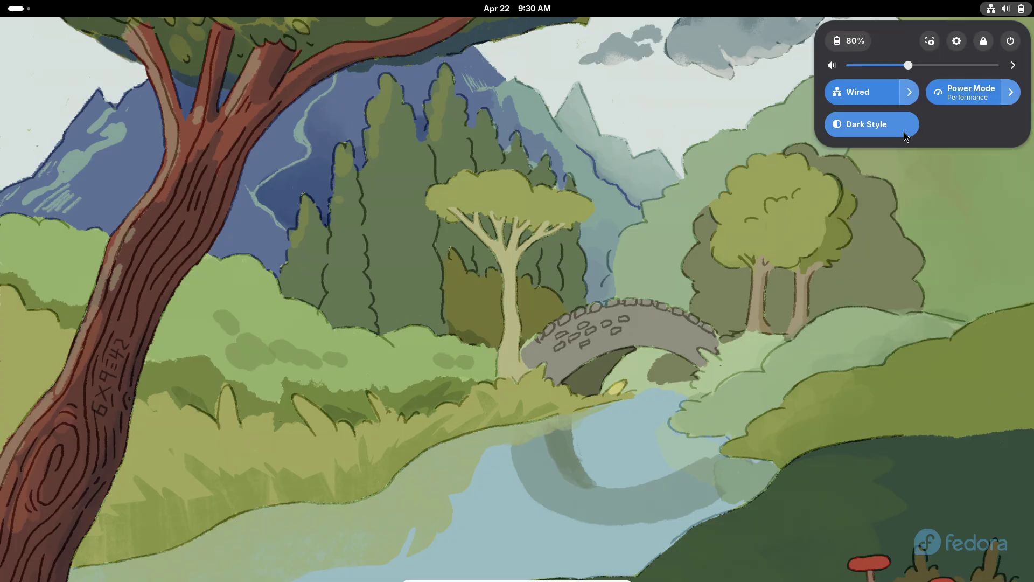
pyautogui.click(890, 123)
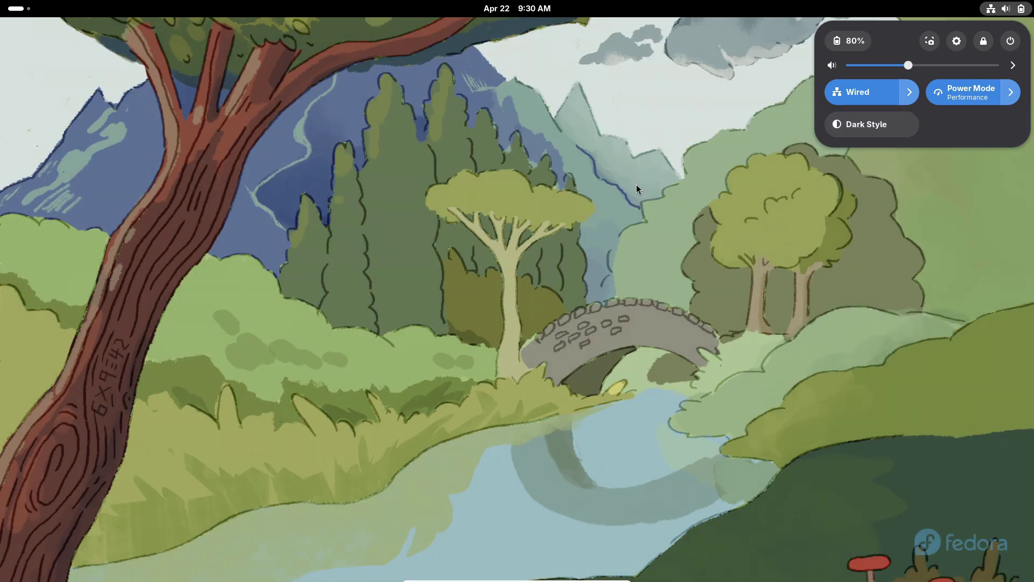
# Choose Change Background… from the desktop's right-click menu.
pyautogui.click(531, 9)
pyautogui.click(183, 118)
pyautogui.rightClick(189, 119)
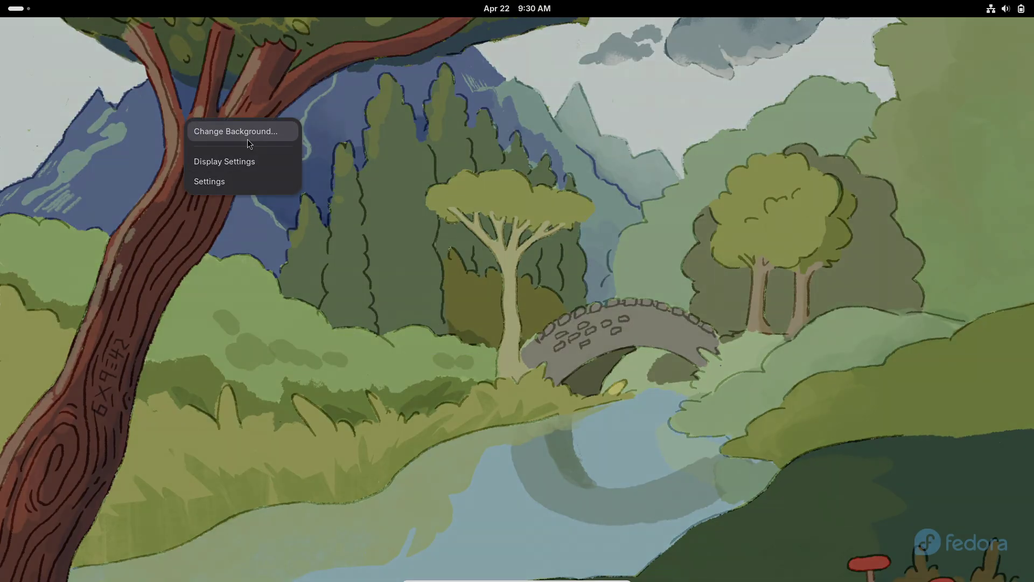
pyautogui.click(247, 139)
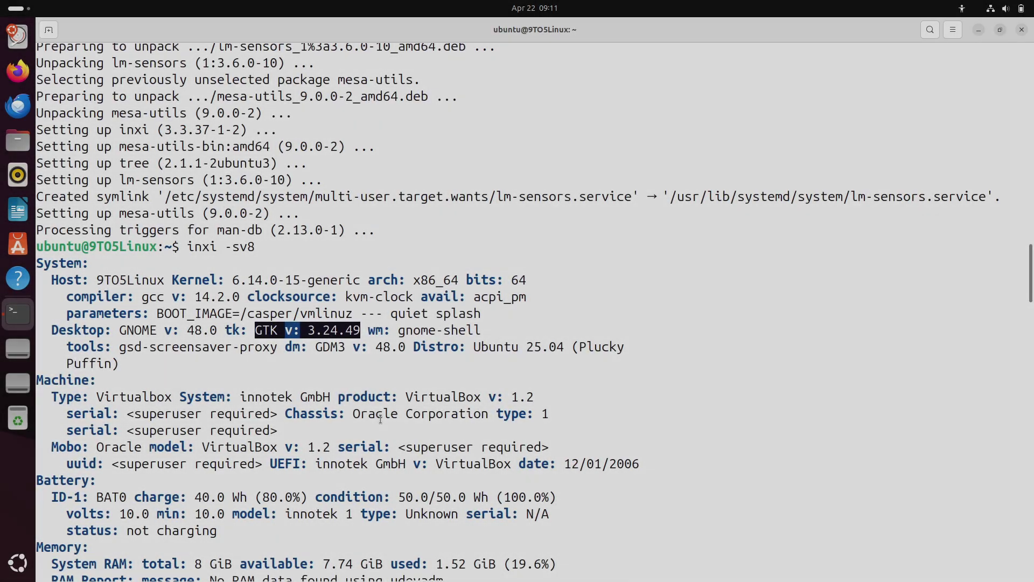
# Highlight the Distro, Graphics and Screen-1/Monitor-1 lines in the inxi -sv8 report.
pyautogui.click(328, 347)
pyautogui.moveTo(328, 347); pyautogui.dragTo(118, 364)
pyautogui.moveTo(1030, 286); pyautogui.dragTo(1030, 310)
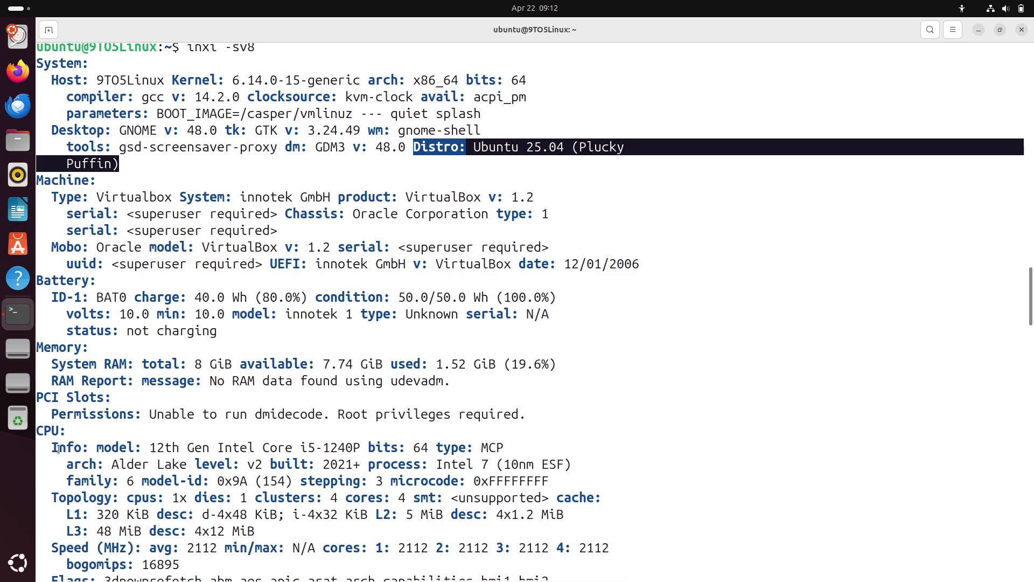
pyautogui.moveTo(56, 448); pyautogui.dragTo(369, 447)
pyautogui.moveTo(1030, 303); pyautogui.dragTo(1029, 377)
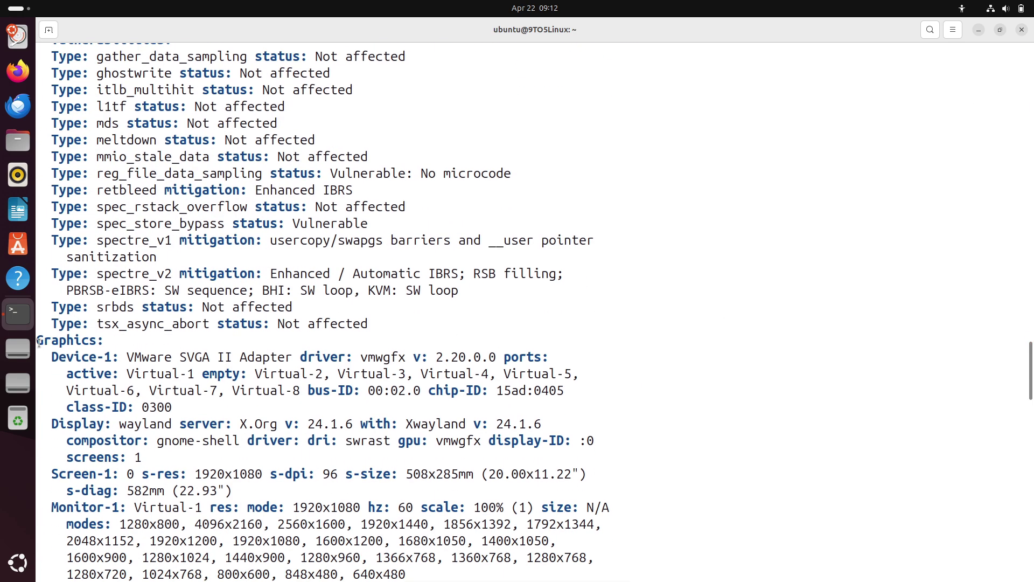
pyautogui.moveTo(38, 342); pyautogui.dragTo(310, 455)
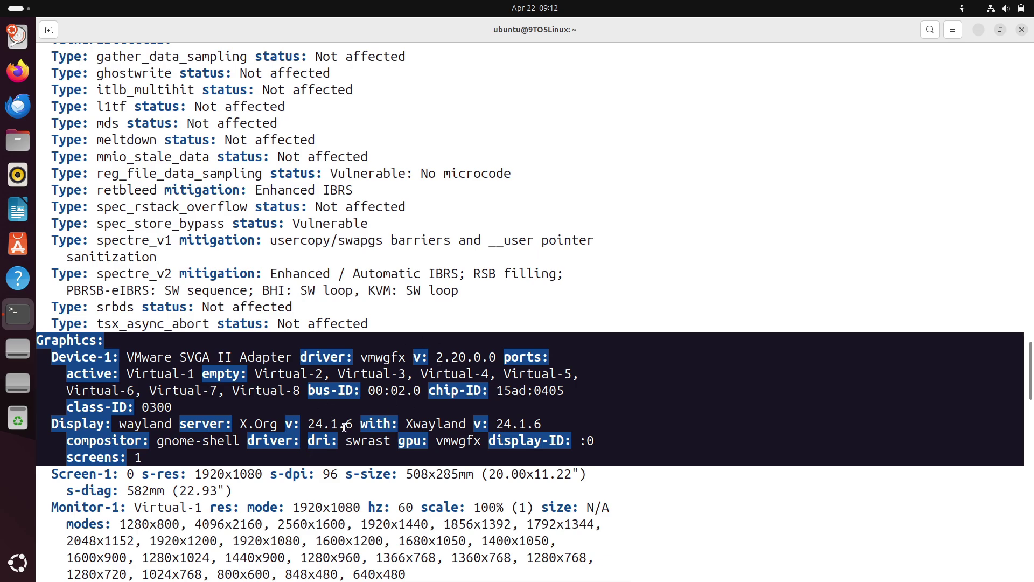
pyautogui.moveTo(1032, 378); pyautogui.dragTo(1033, 400)
pyautogui.moveTo(54, 284); pyautogui.dragTo(430, 388)
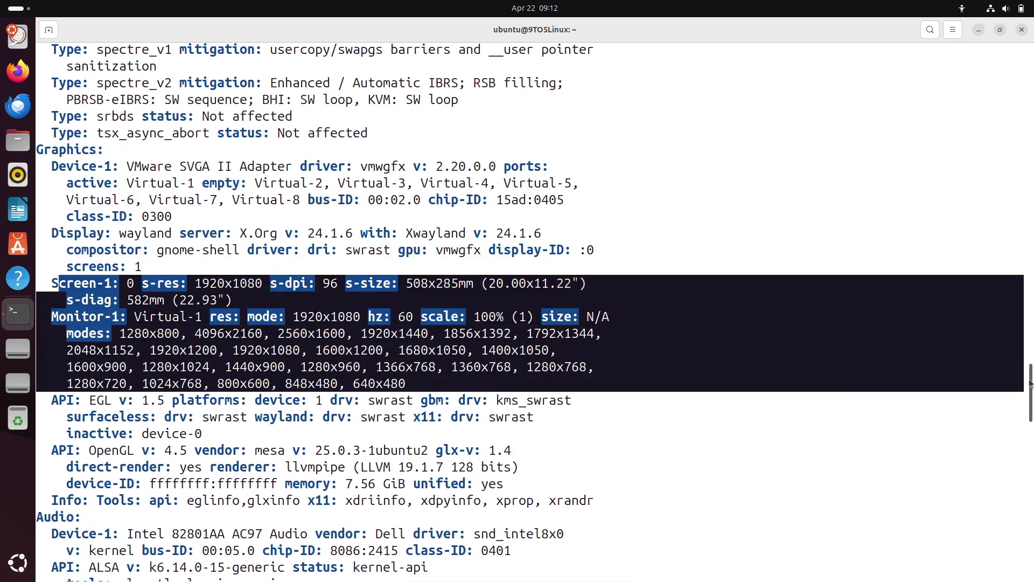
# Highlight the OpenGL renderer, PipeWire version and Processes summary, then close the terminal.
pyautogui.moveTo(1030, 383); pyautogui.dragTo(1030, 393)
pyautogui.moveTo(89, 313); pyautogui.dragTo(163, 317)
pyautogui.moveTo(88, 363); pyautogui.dragTo(595, 413)
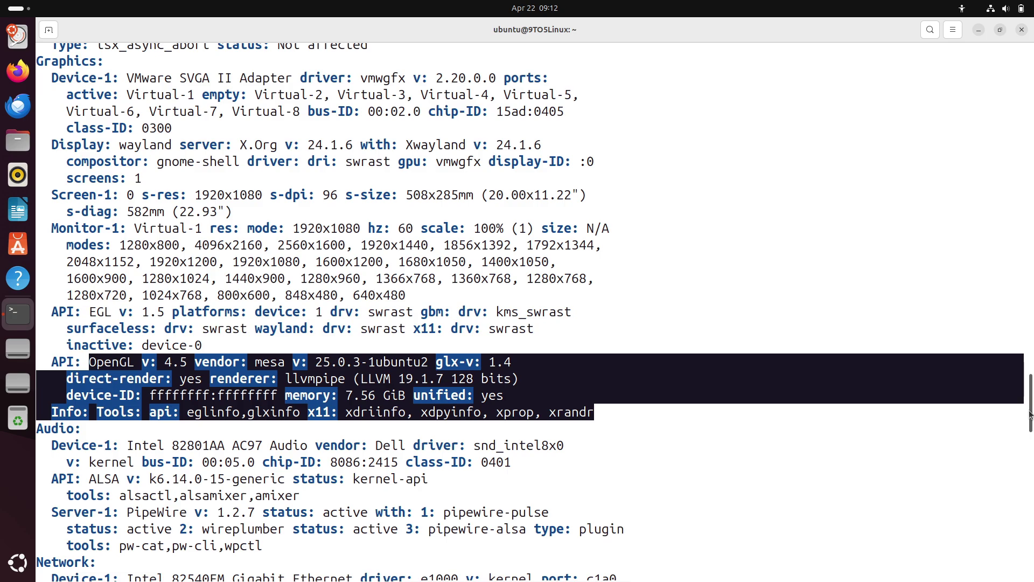
pyautogui.moveTo(1030, 415); pyautogui.dragTo(1030, 436)
pyautogui.moveTo(127, 327); pyautogui.dragTo(265, 328)
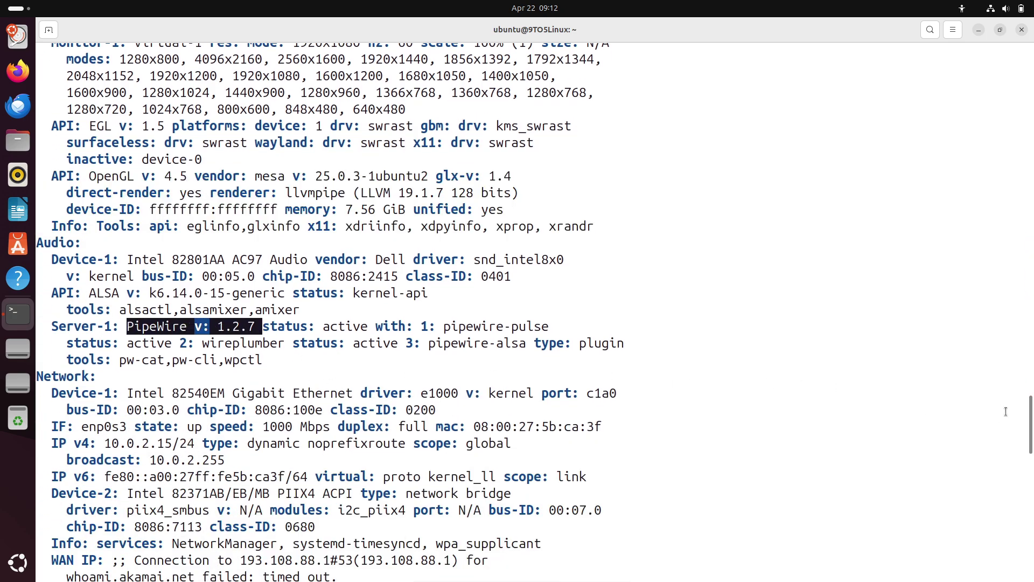
pyautogui.scroll(-3, 1010, 413)
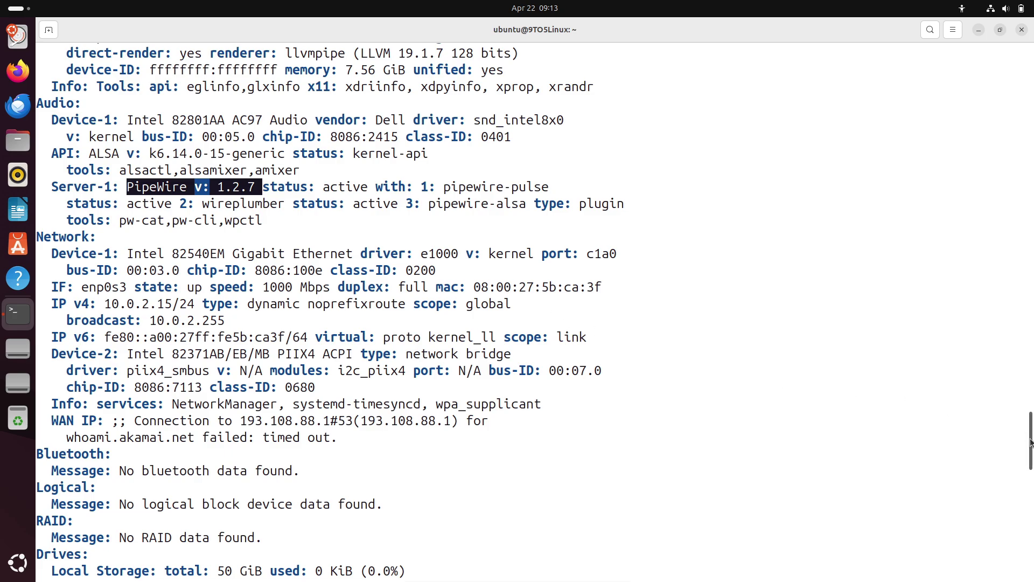
pyautogui.moveTo(1030, 442); pyautogui.dragTo(1016, 557)
pyautogui.moveTo(53, 468); pyautogui.dragTo(176, 548)
pyautogui.click(176, 438)
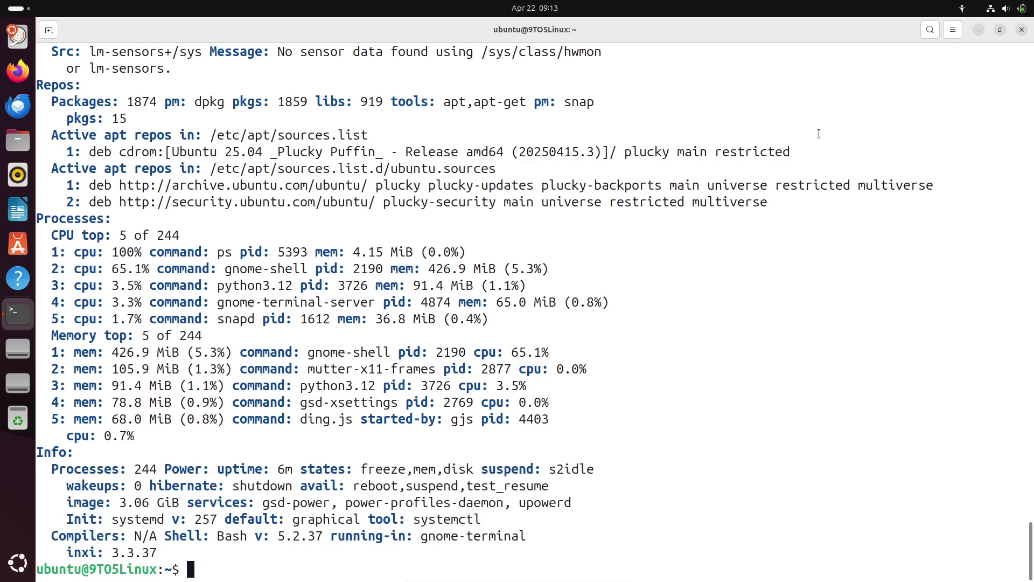
pyautogui.click(1022, 31)
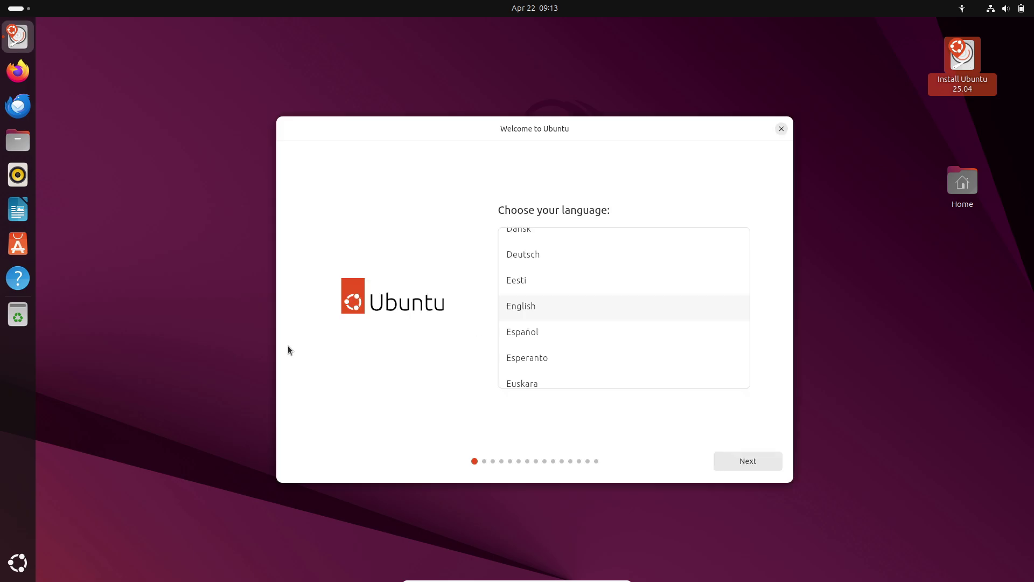
# Pass the language page and expand the Seeing accessibility options.
pyautogui.click(734, 460)
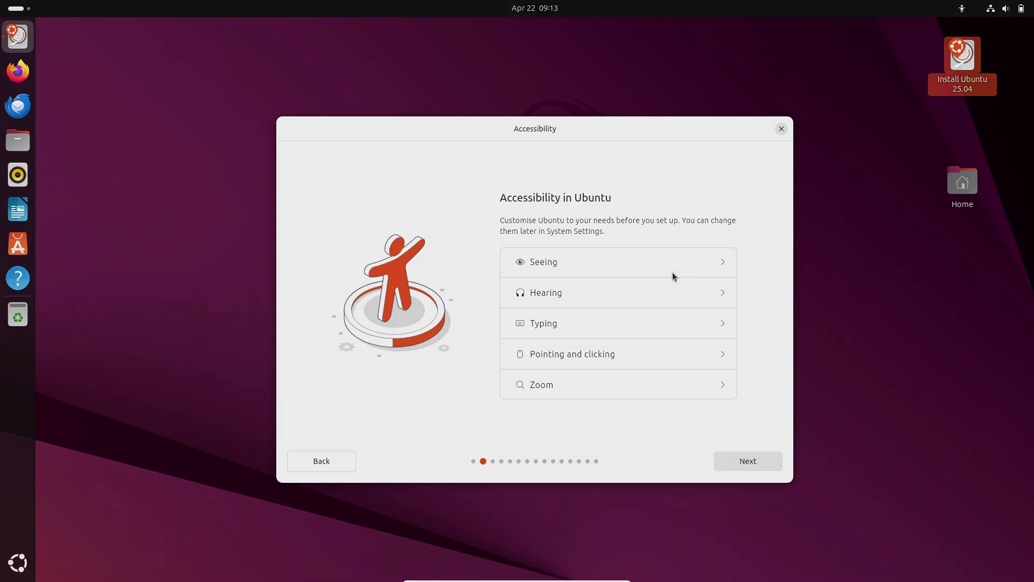
pyautogui.click(673, 272)
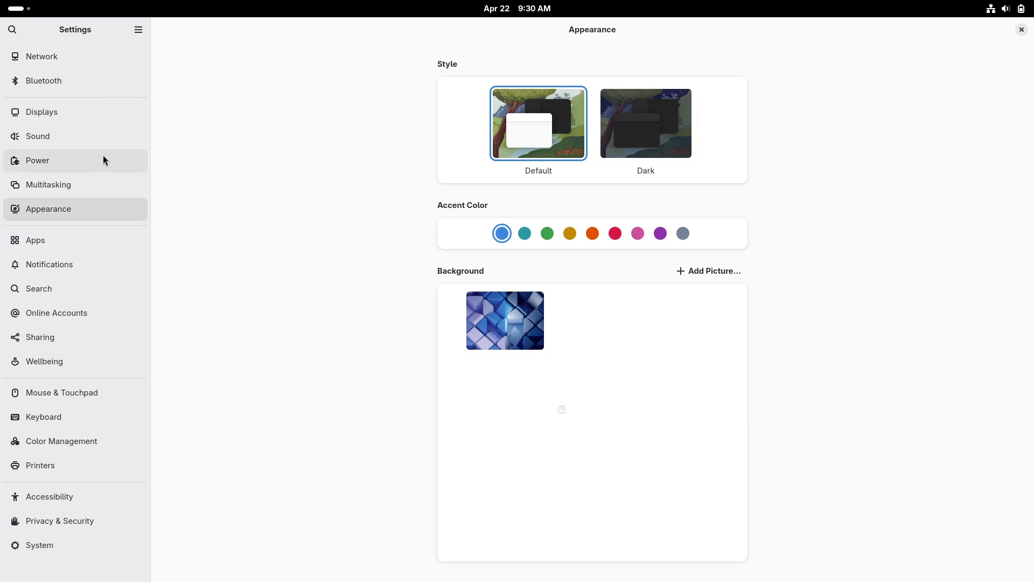
# Turn on Show Battery Percentage, then look over the Network, Bluetooth, Displays, Sound and Multitasking pages.
pyautogui.click(103, 160)
pyautogui.click(728, 286)
pyautogui.click(650, 30)
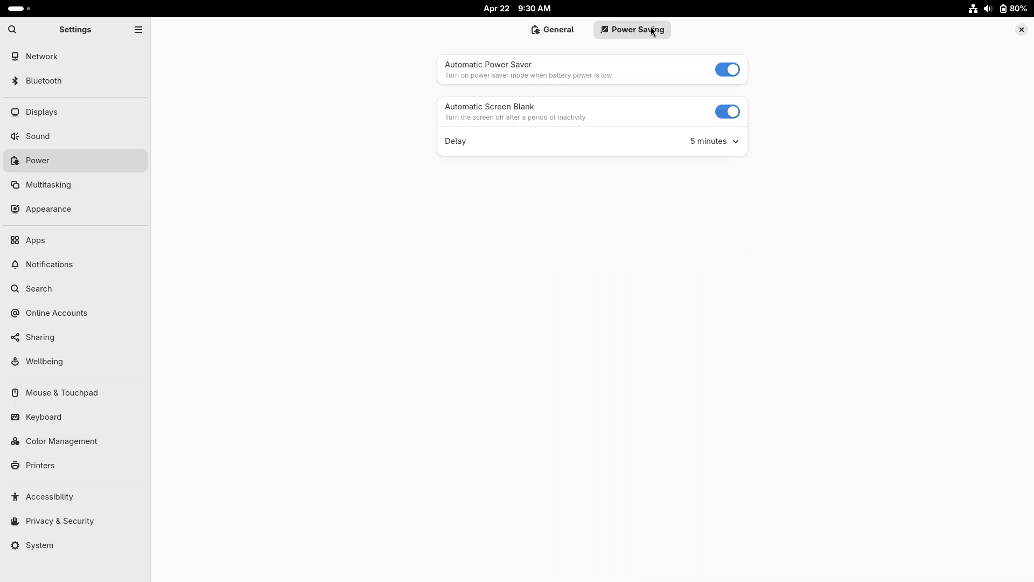
pyautogui.click(87, 57)
pyautogui.click(85, 86)
pyautogui.click(83, 111)
pyautogui.click(645, 200)
pyautogui.click(134, 145)
pyautogui.click(110, 161)
pyautogui.click(112, 178)
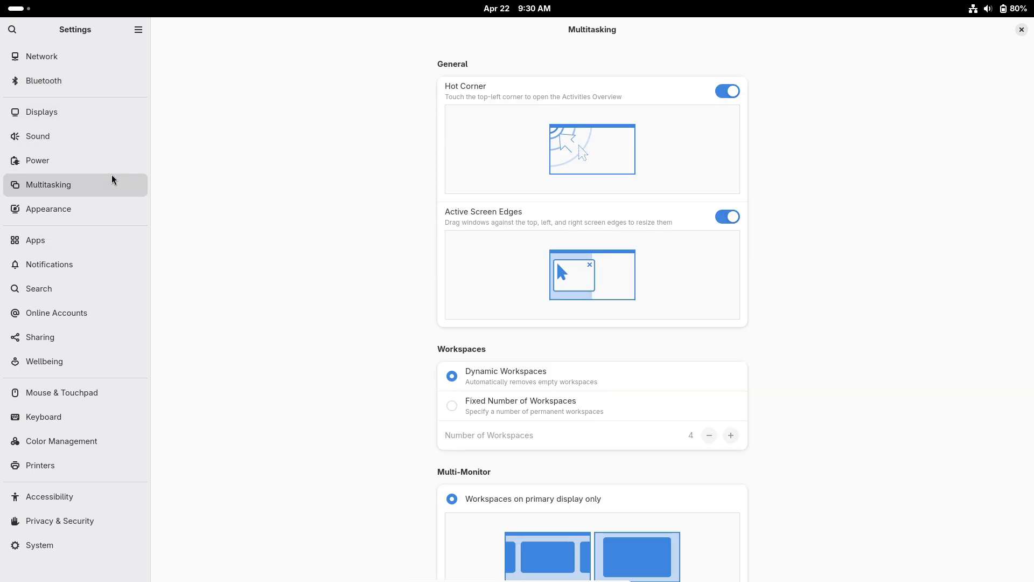
# Set the blue-and-orange wallpaper in Appearance, then look over the Apps, Notifications, Search, Sharing and Wellbeing pages.
pyautogui.click(89, 216)
pyautogui.click(687, 321)
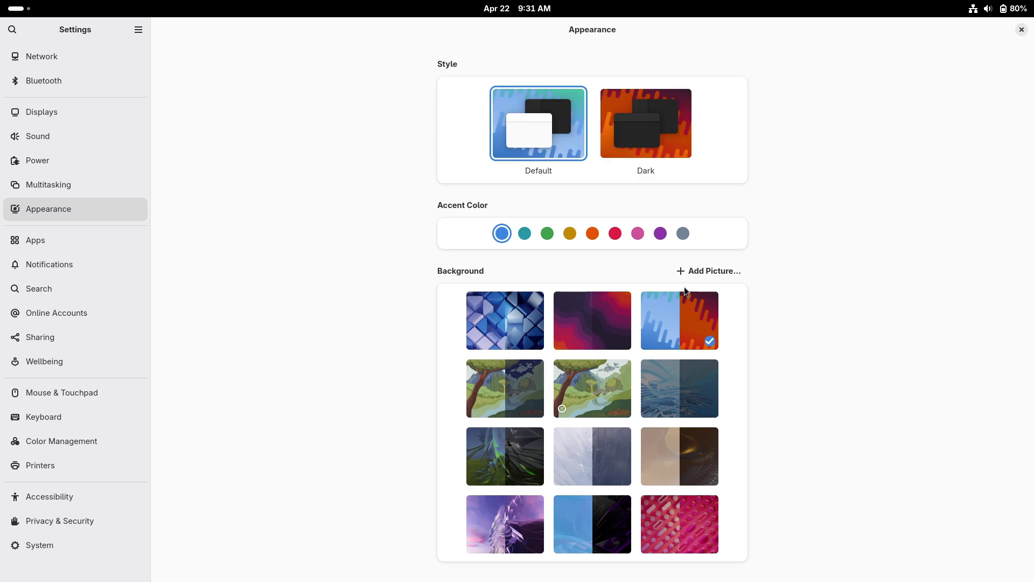
pyautogui.click(142, 237)
pyautogui.click(76, 264)
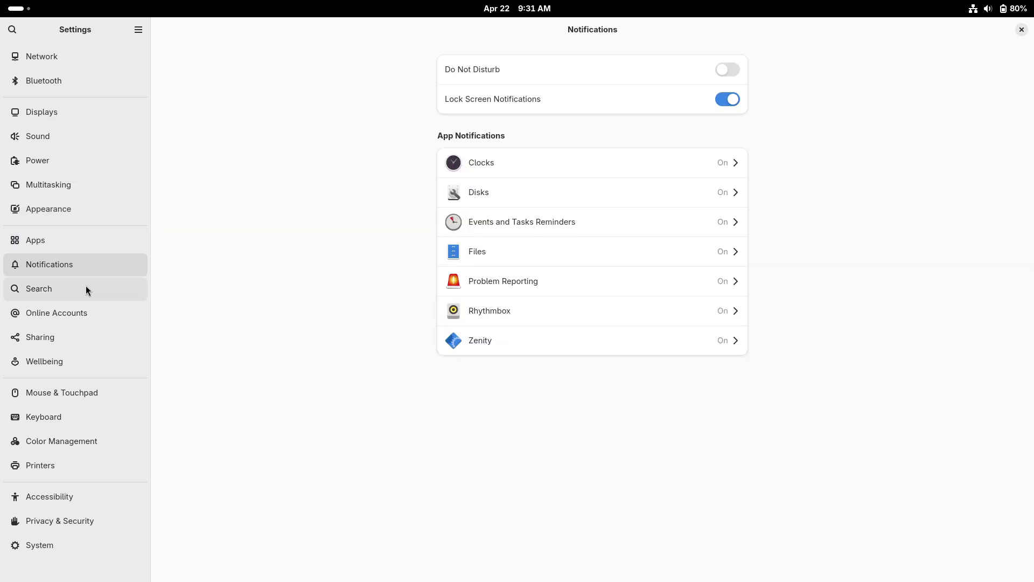
pyautogui.click(734, 163)
pyautogui.click(110, 297)
pyautogui.click(106, 313)
pyautogui.click(109, 334)
pyautogui.click(107, 358)
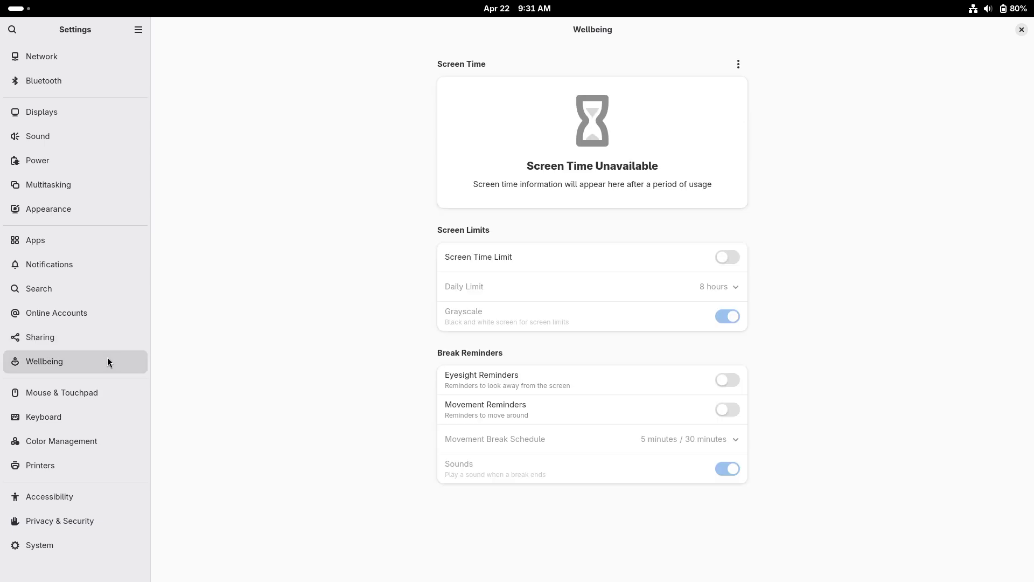
# Switch Mouse & Touchpad to Natural scrolling, then look over the Keyboard, Color and Printers pages.
pyautogui.click(111, 394)
pyautogui.click(608, 338)
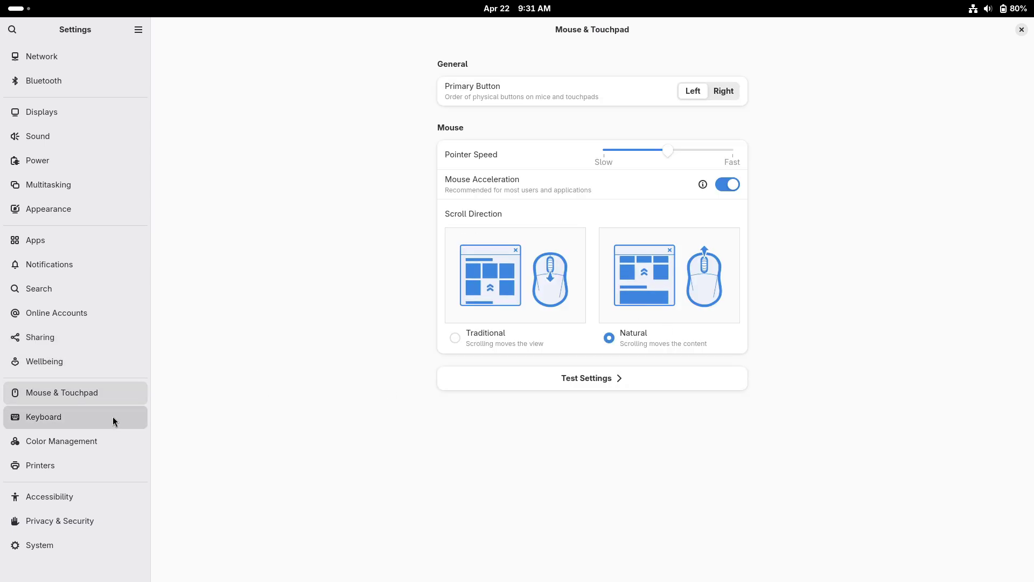
pyautogui.click(113, 418)
pyautogui.click(116, 441)
pyautogui.click(118, 464)
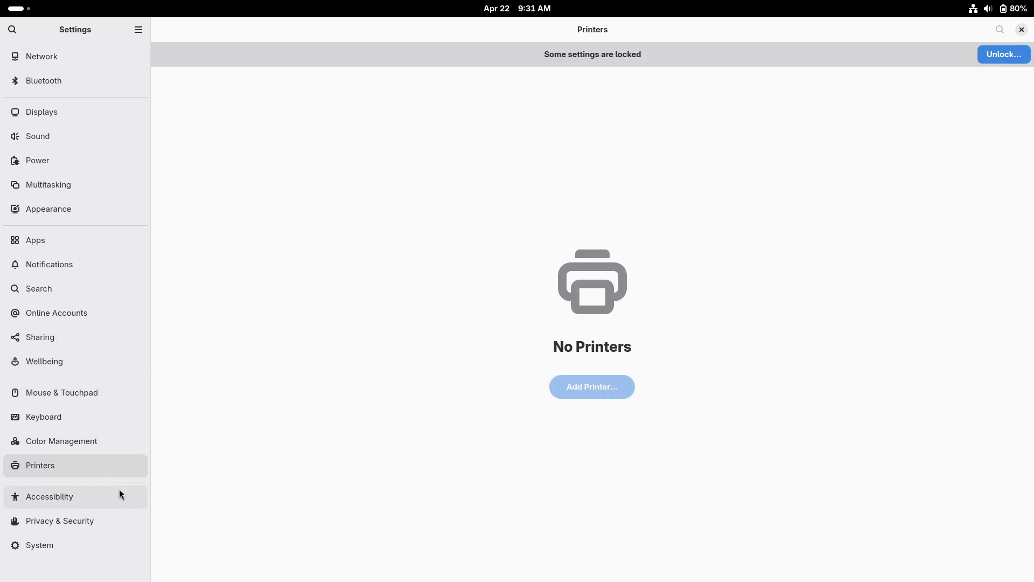
# Turn on Always Show Accessibility Menu, then look over Privacy & Security and System.
pyautogui.click(119, 492)
pyautogui.click(725, 69)
pyautogui.click(99, 520)
pyautogui.click(105, 541)
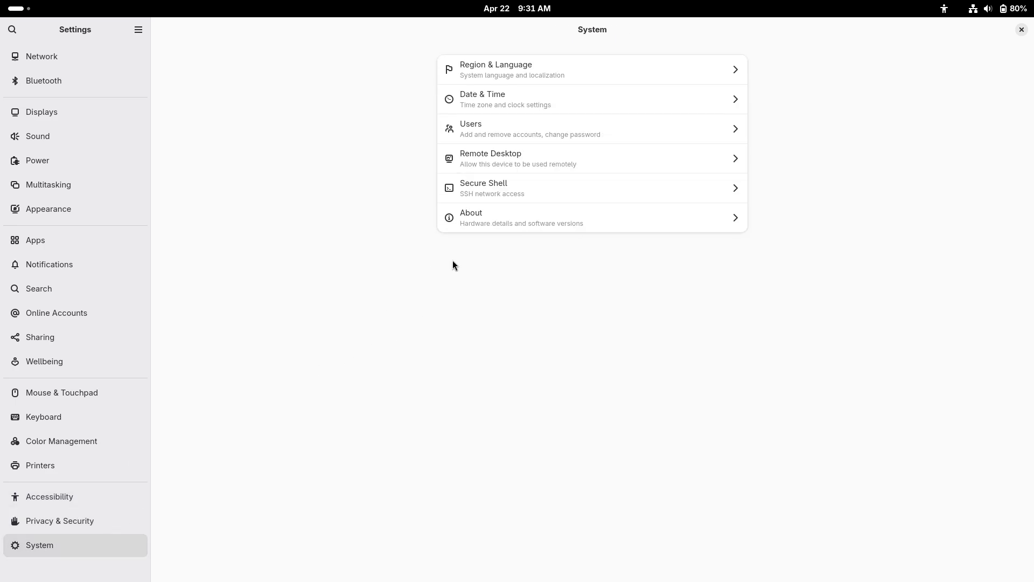
pyautogui.click(520, 69)
# Close Settings and start the Fedora installer from the dash.
pyautogui.click(1022, 30)
pyautogui.click(19, 8)
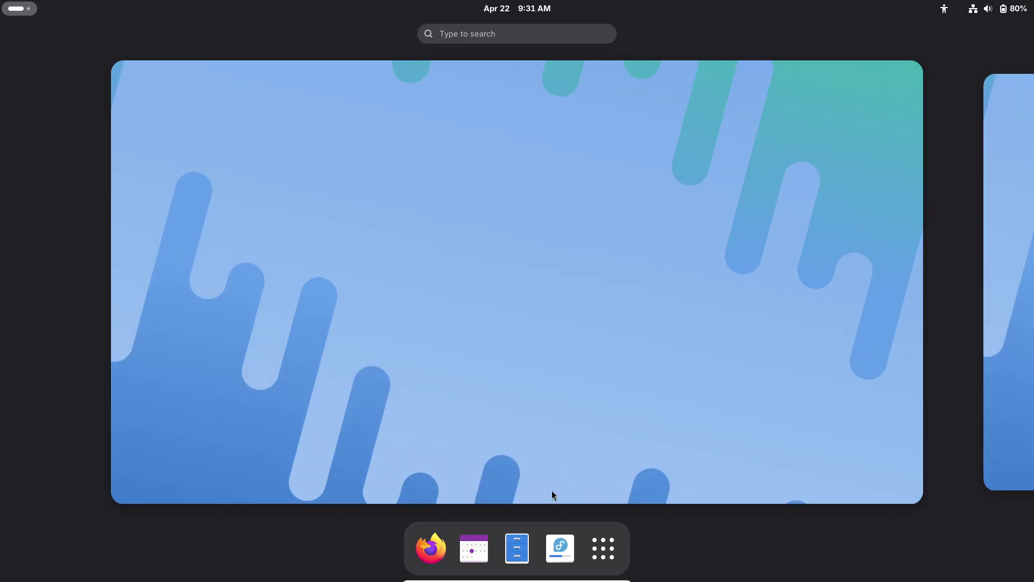
pyautogui.click(558, 545)
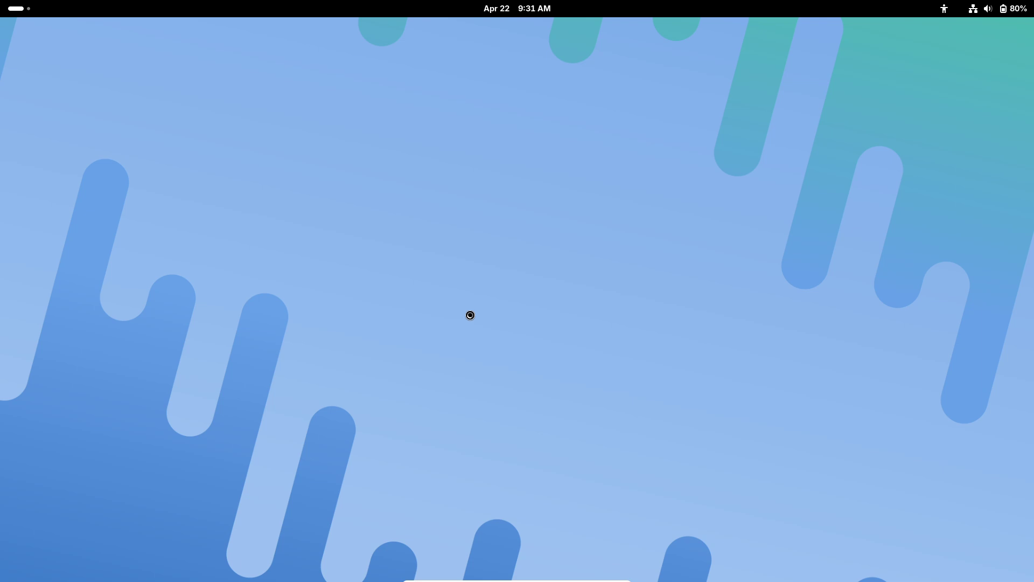
# Launch System Monitor from the System folder in the app grid.
pyautogui.click(27, 9)
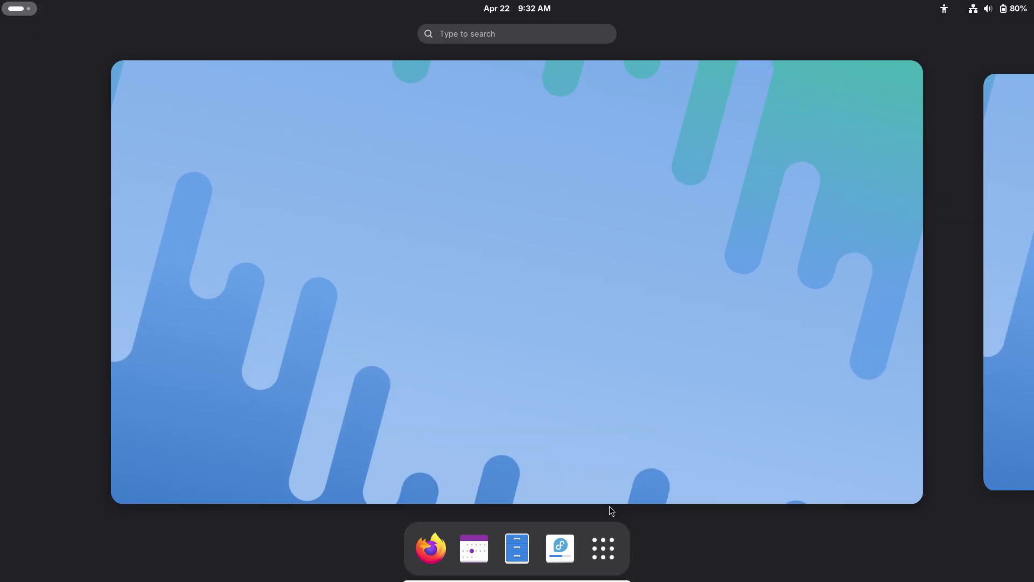
pyautogui.click(603, 547)
pyautogui.click(580, 337)
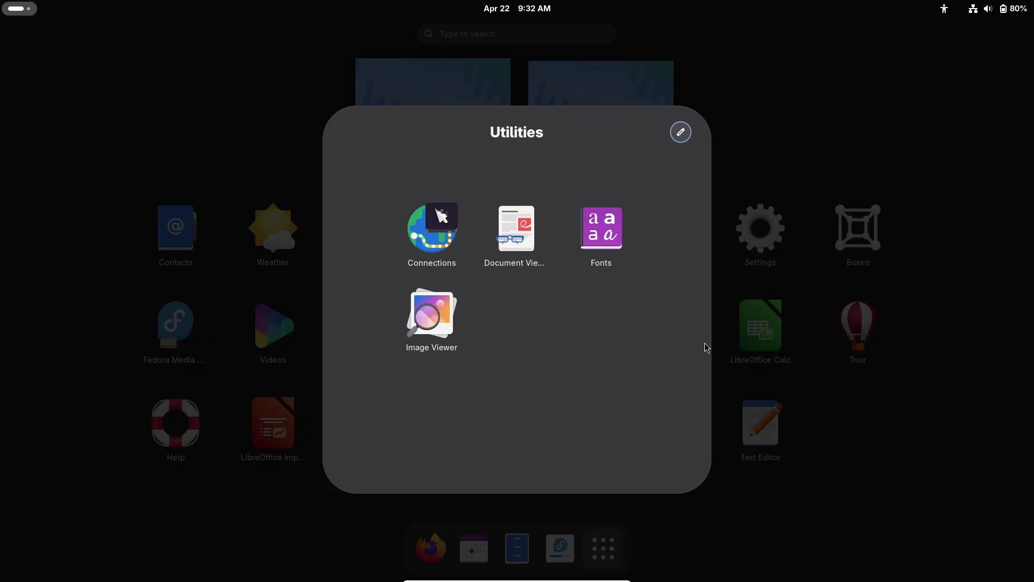
pyautogui.click(706, 346)
pyautogui.click(662, 323)
pyautogui.click(601, 331)
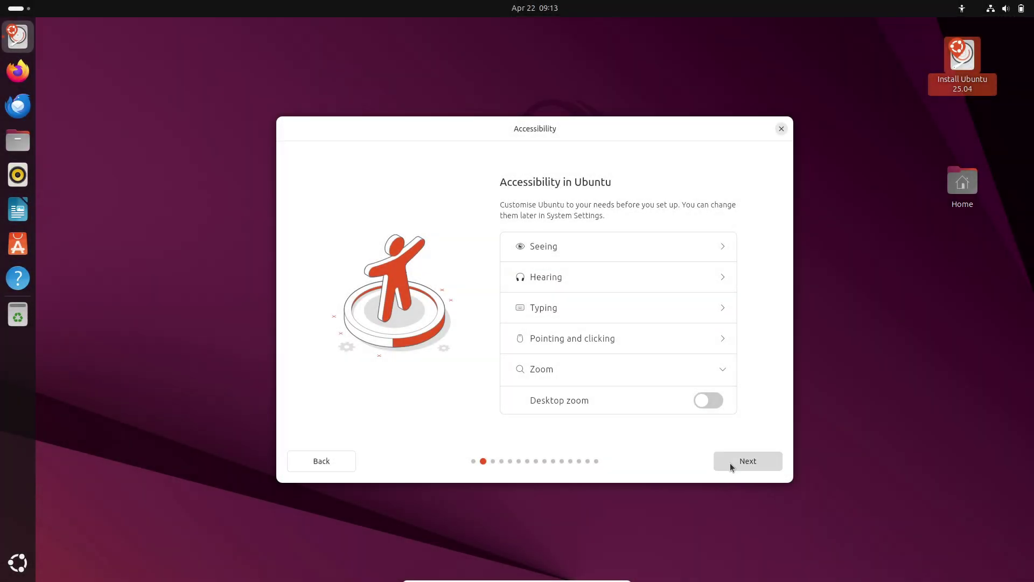
# Keep the English (US) keyboard layout and choose Interactive installation.
pyautogui.click(729, 464)
pyautogui.click(725, 357)
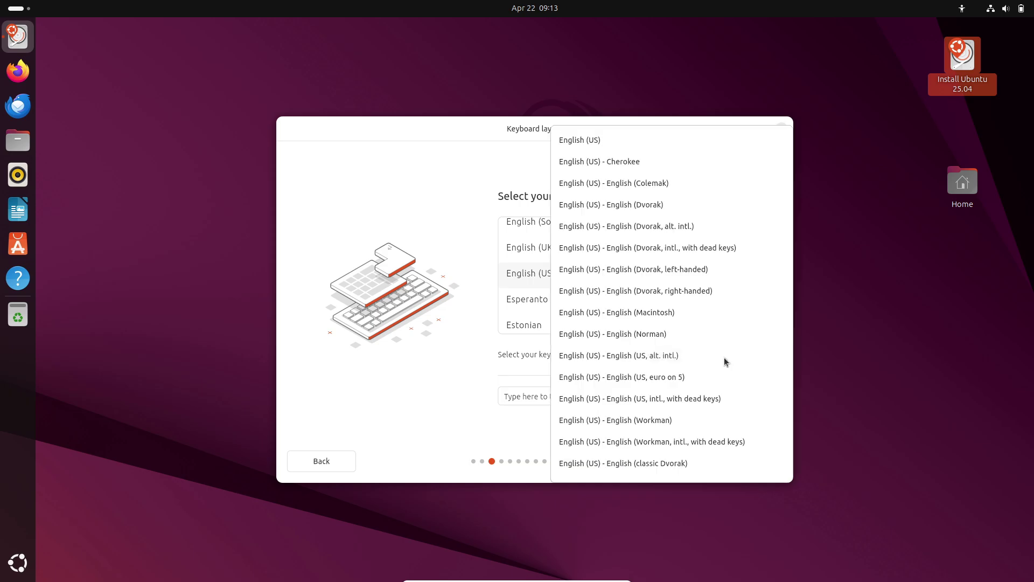
pyautogui.click(406, 354)
pyautogui.click(721, 463)
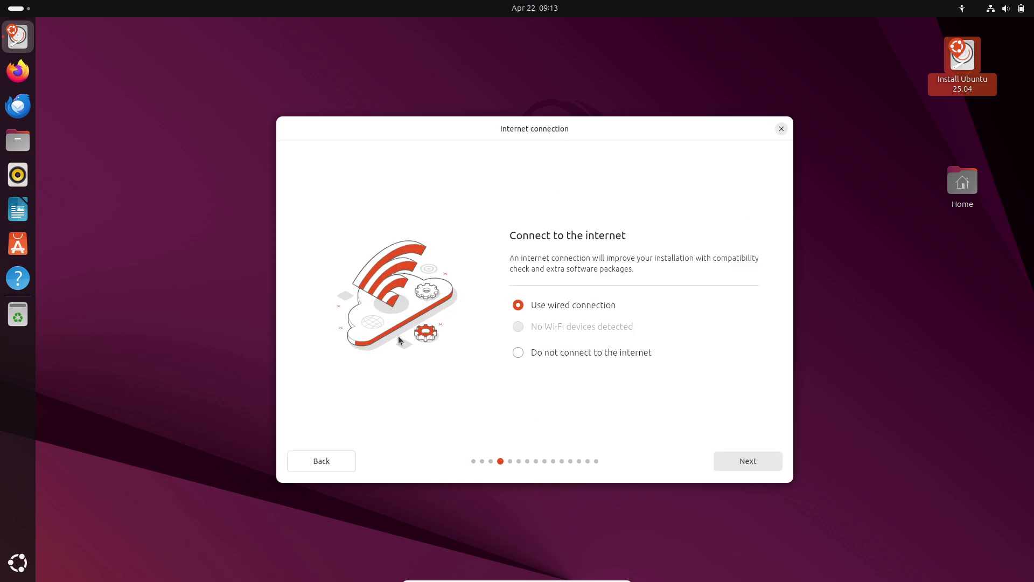
pyautogui.click(722, 463)
pyautogui.click(620, 329)
pyautogui.click(602, 282)
pyautogui.click(738, 463)
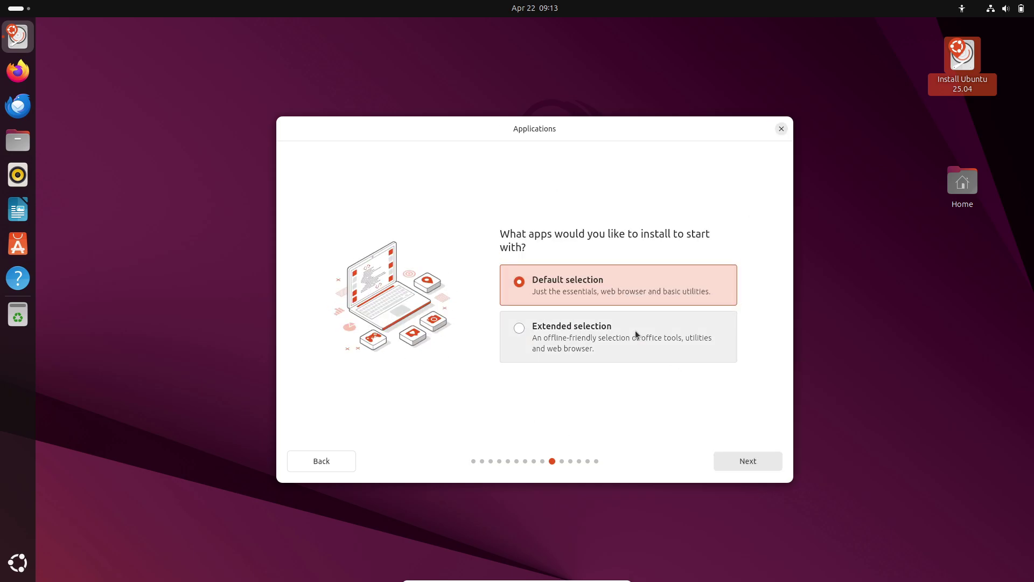
# Pick Extended selection with additional media formats and Erase disk and install Ubuntu.
pyautogui.click(635, 331)
pyautogui.click(748, 460)
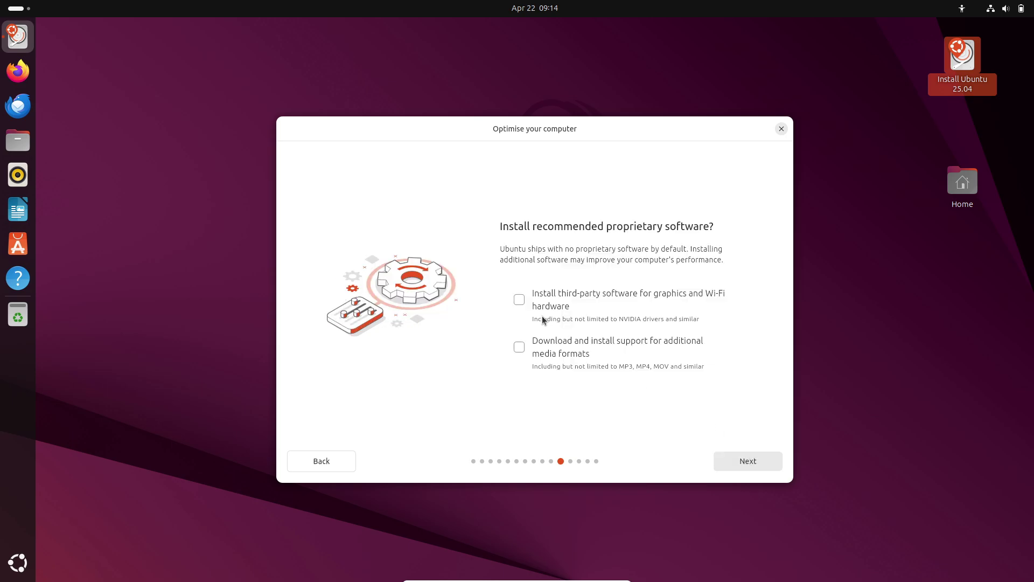
pyautogui.click(522, 343)
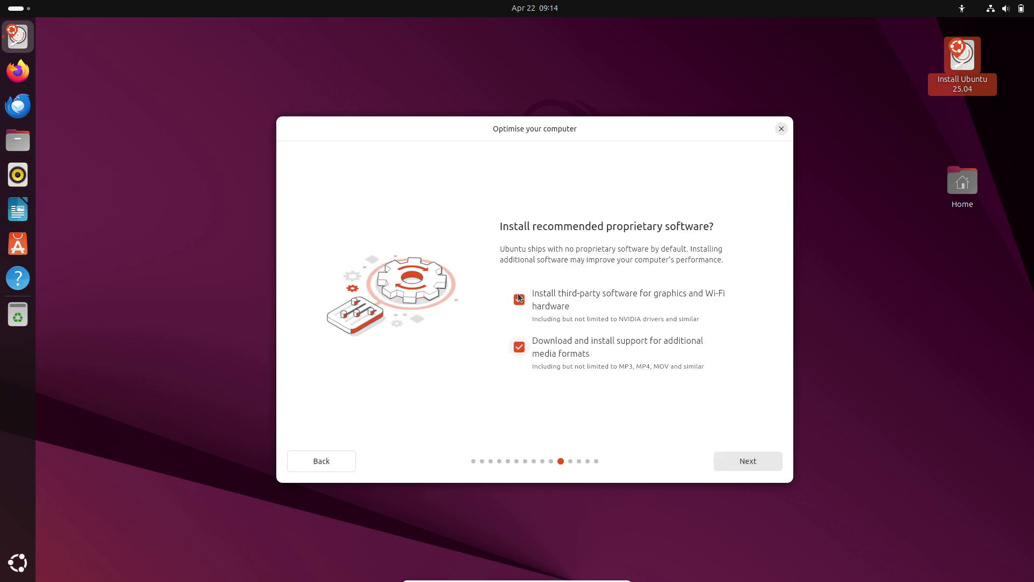
pyautogui.click(728, 462)
pyautogui.click(575, 327)
pyautogui.click(572, 284)
pyautogui.click(744, 460)
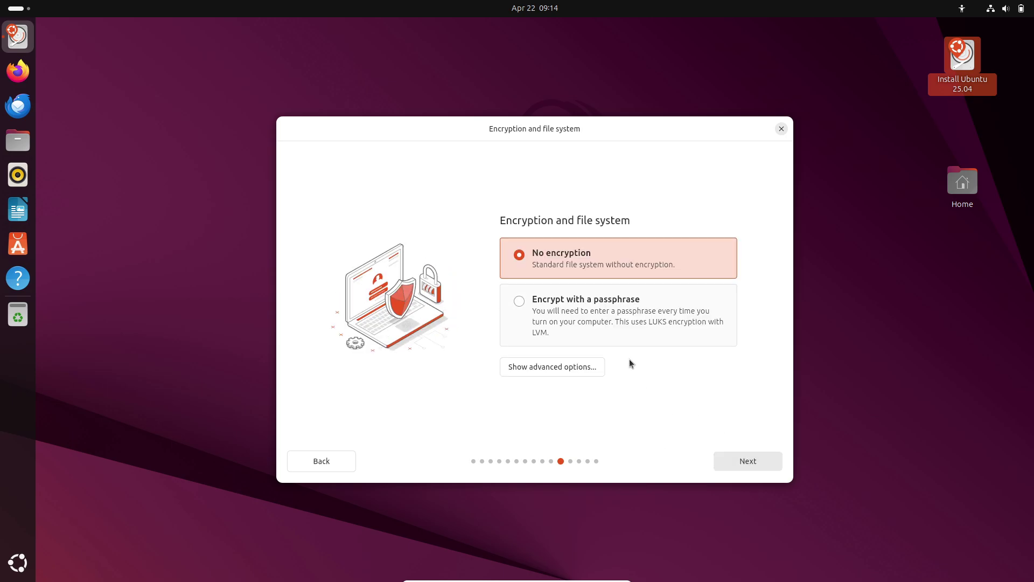
# Settle on No encryption after viewing the passphrase and LVM/ZFS options.
pyautogui.click(606, 337)
pyautogui.click(572, 366)
pyautogui.click(568, 208)
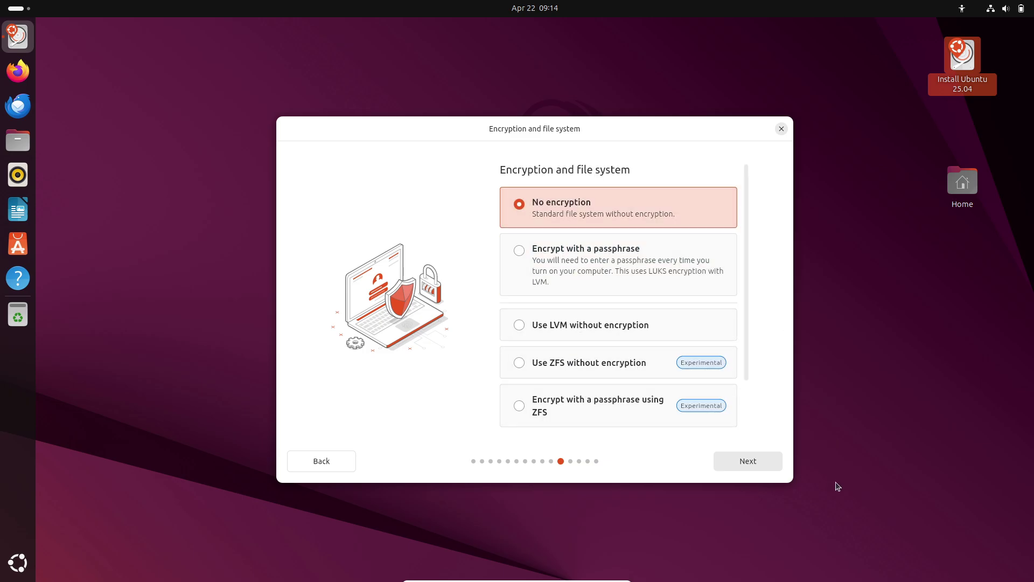
pyautogui.click(767, 465)
# Fill in the user account name and password, leaving Active Directory sign-in off.
pyautogui.write('runboxing')
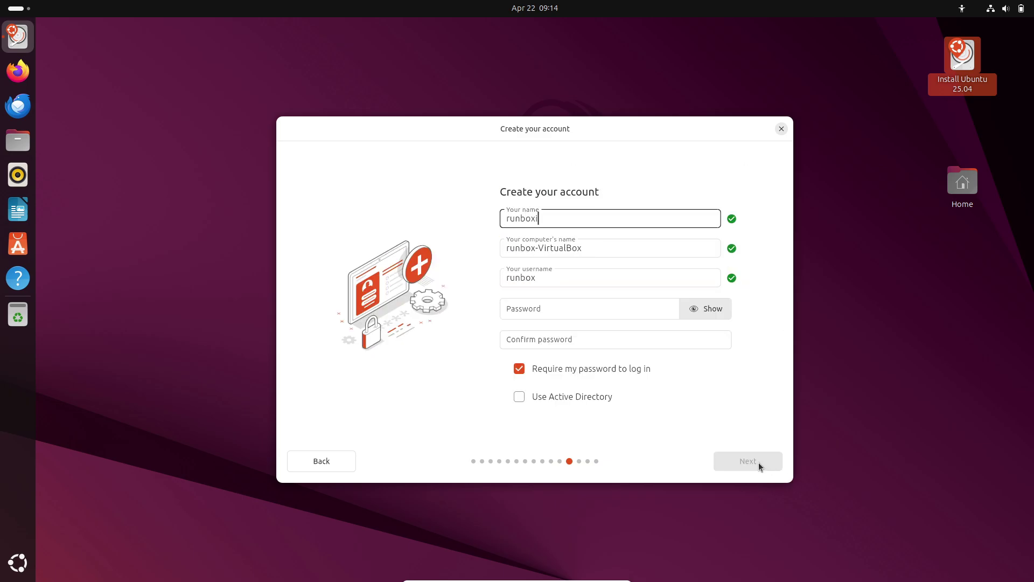
pyautogui.click(546, 304)
pyautogui.write('••')
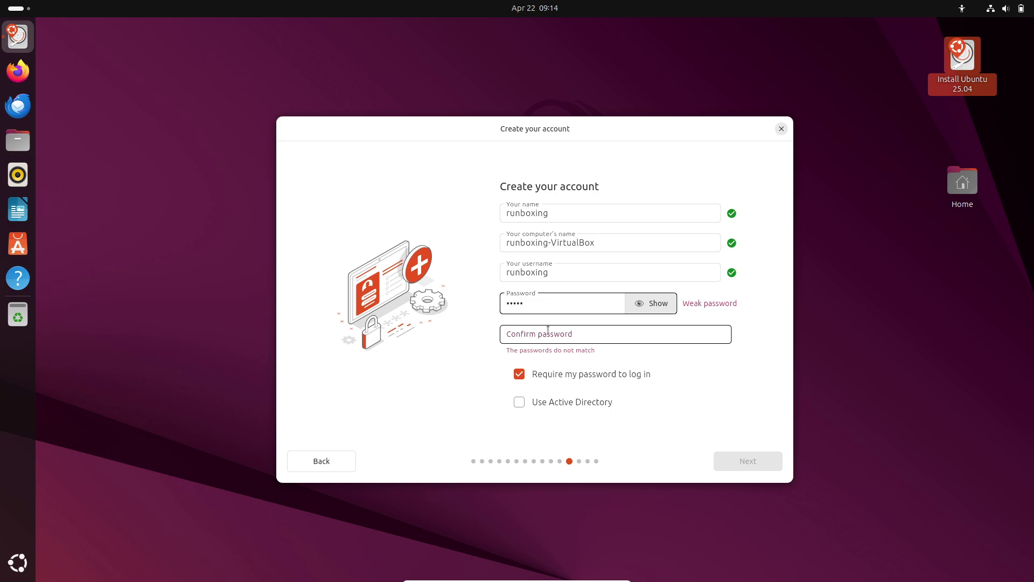
pyautogui.click(548, 334)
pyautogui.write('•••••')
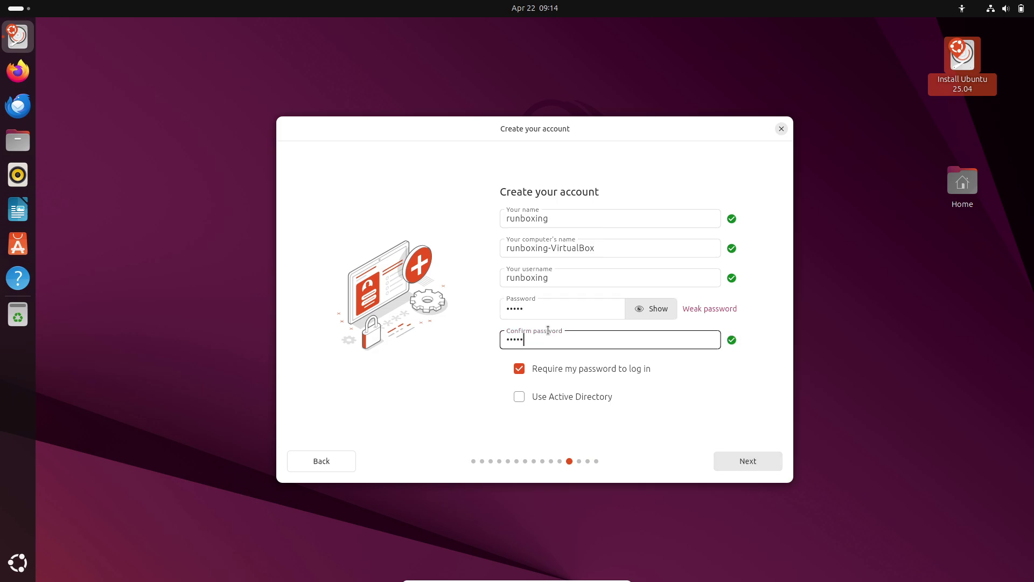
pyautogui.click(594, 397)
pyautogui.click(594, 398)
pyautogui.click(736, 460)
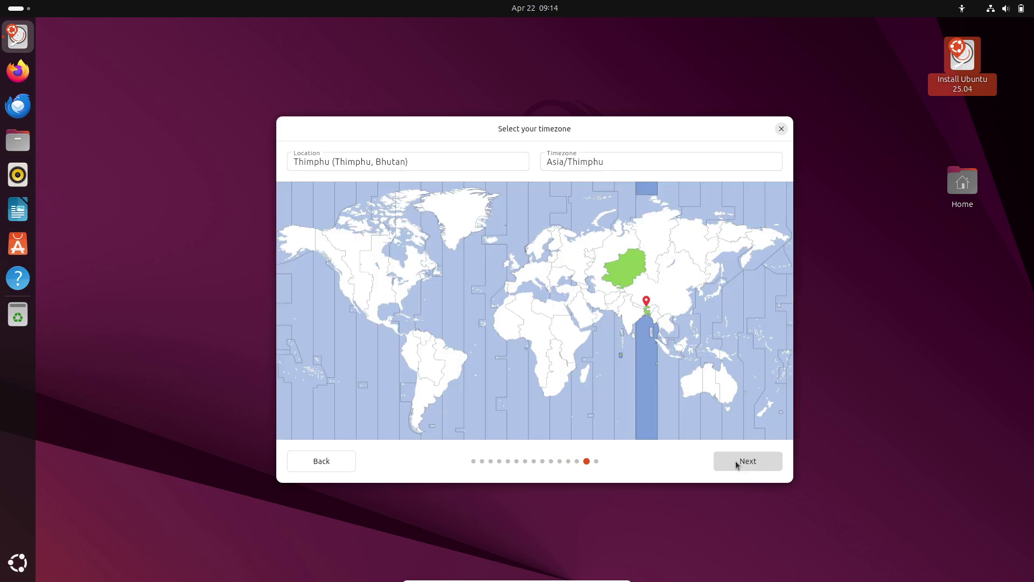
# Set the timezone to Los Angeles and continue to the Ready to install summary.
pyautogui.click(346, 292)
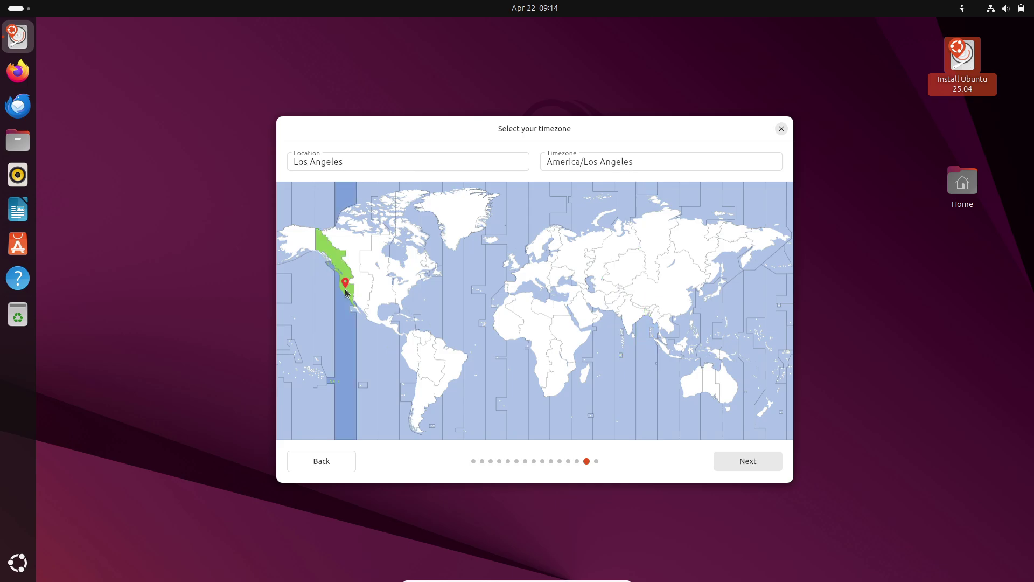
pyautogui.click(467, 160)
pyautogui.click(619, 165)
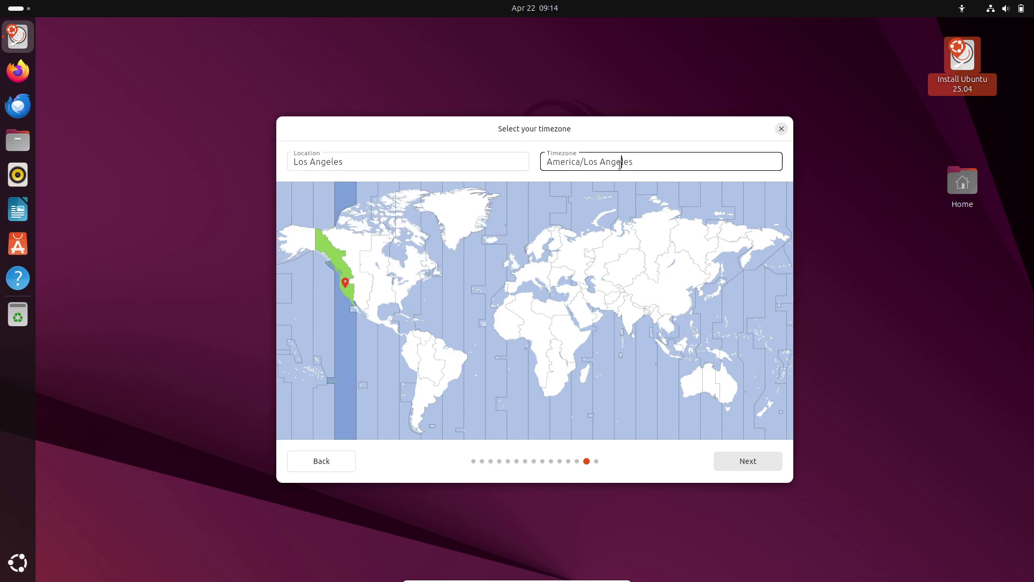
pyautogui.click(732, 463)
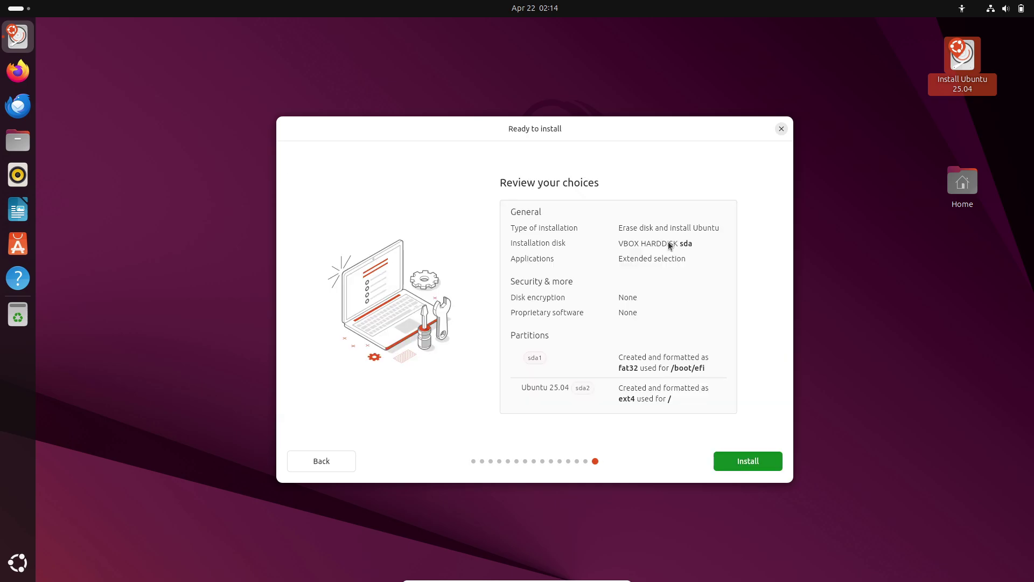
# Close the installer without installing and toggle Dark Style on, then back to light.
pyautogui.click(781, 129)
pyautogui.click(958, 11)
pyautogui.click(992, 10)
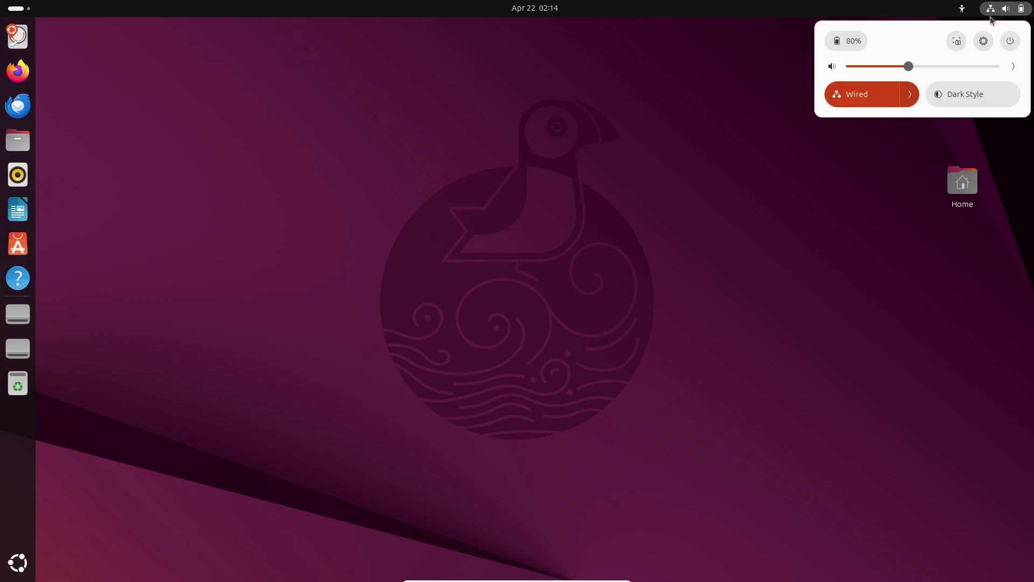
pyautogui.click(996, 96)
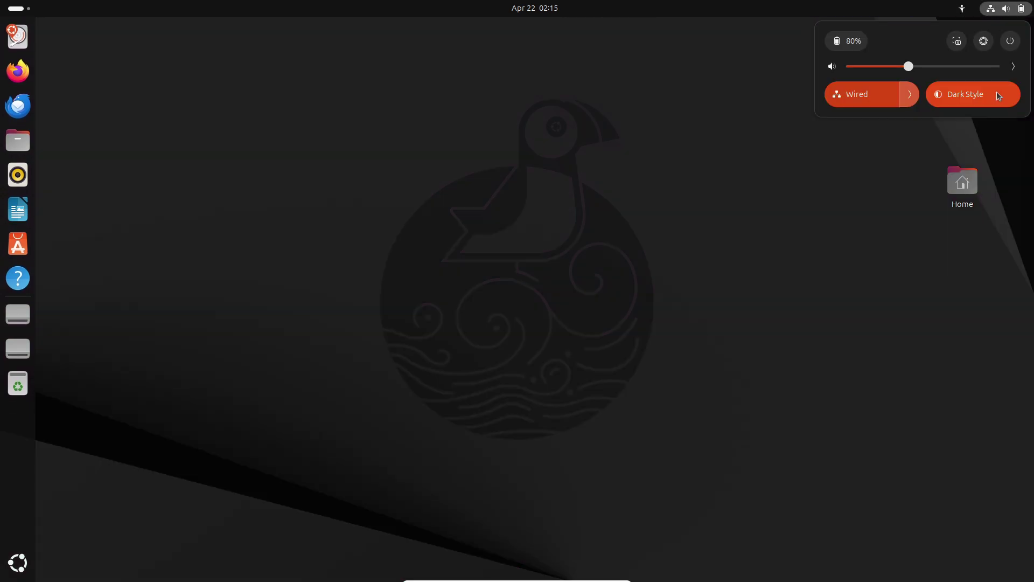
pyautogui.click(996, 94)
# Try the screenshot tool's screen, video and area modes, close it, and show all apps.
pyautogui.click(956, 41)
pyautogui.click(517, 489)
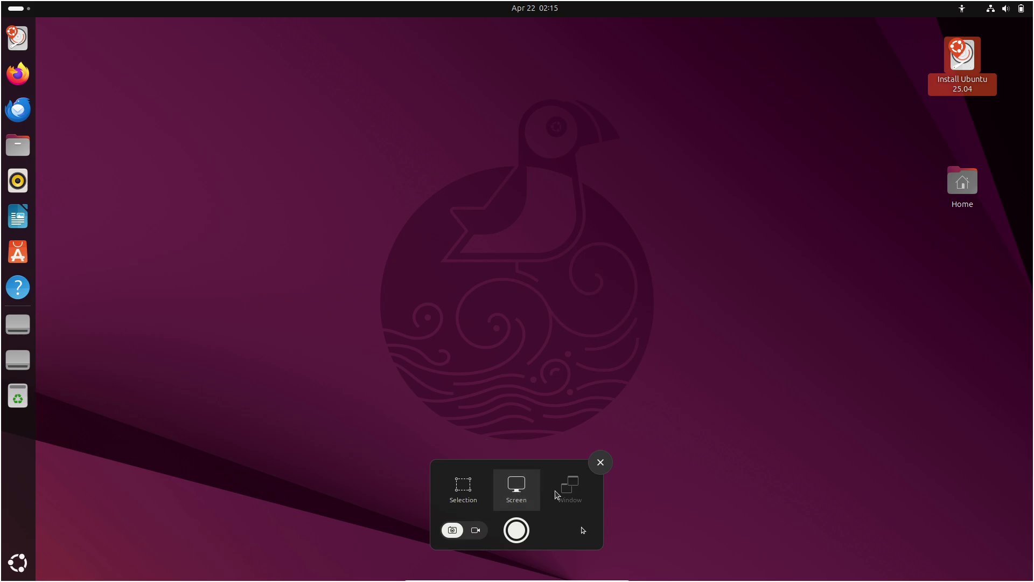
pyautogui.click(476, 530)
pyautogui.click(464, 487)
pyautogui.click(606, 466)
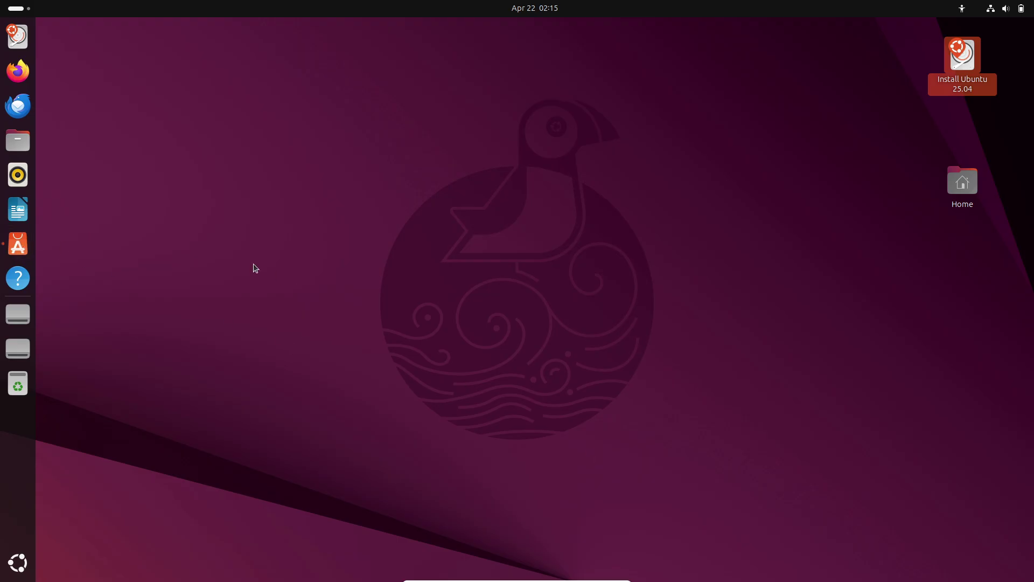
pyautogui.click(17, 563)
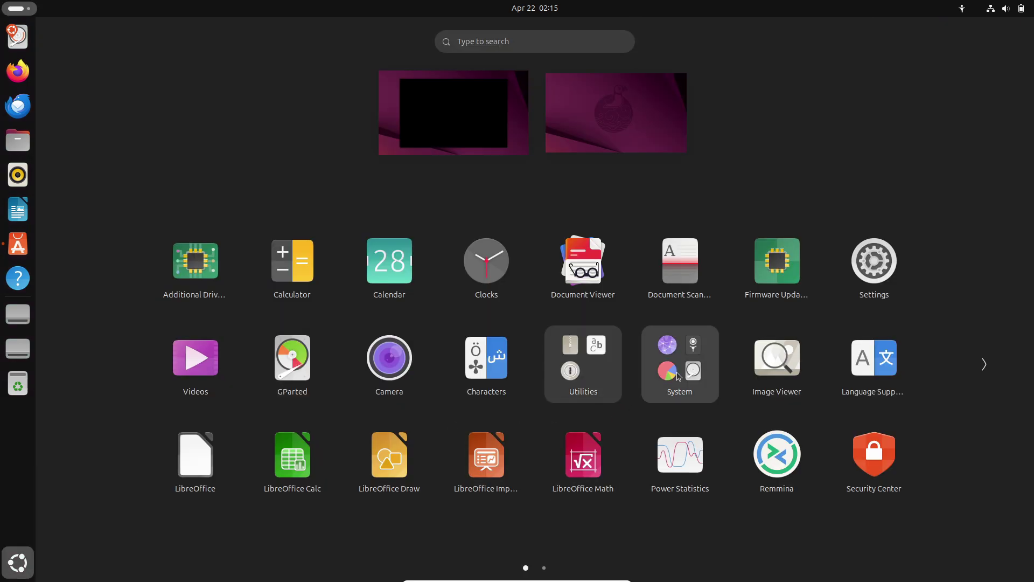
# Maximize System Monitor and view its About box and Process and File System preferences.
pyautogui.click(544, 568)
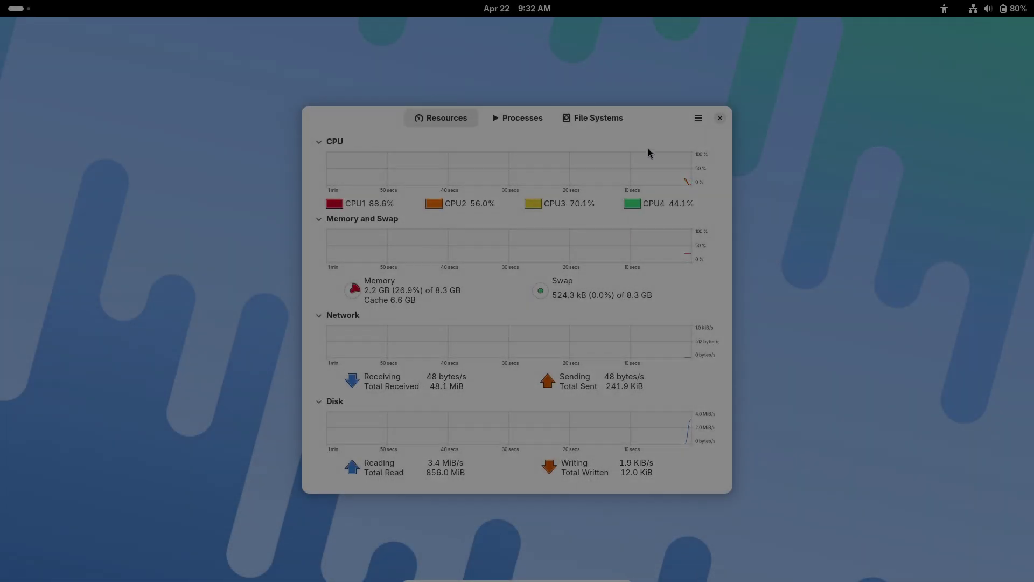
pyautogui.doubleClick(648, 116)
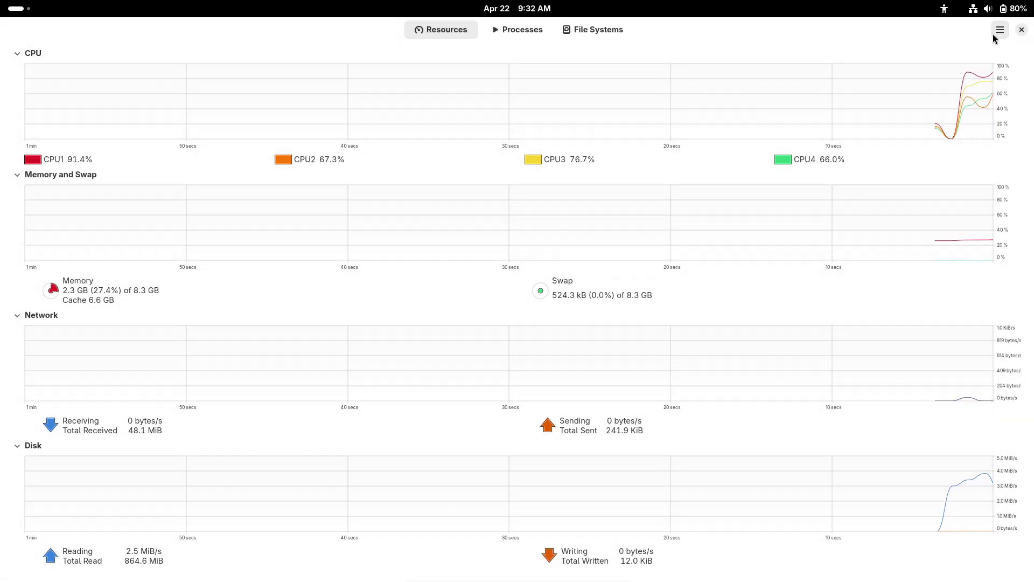
pyautogui.click(1000, 30)
pyautogui.click(964, 138)
pyautogui.press('Escape')
pyautogui.click(1000, 30)
pyautogui.click(948, 82)
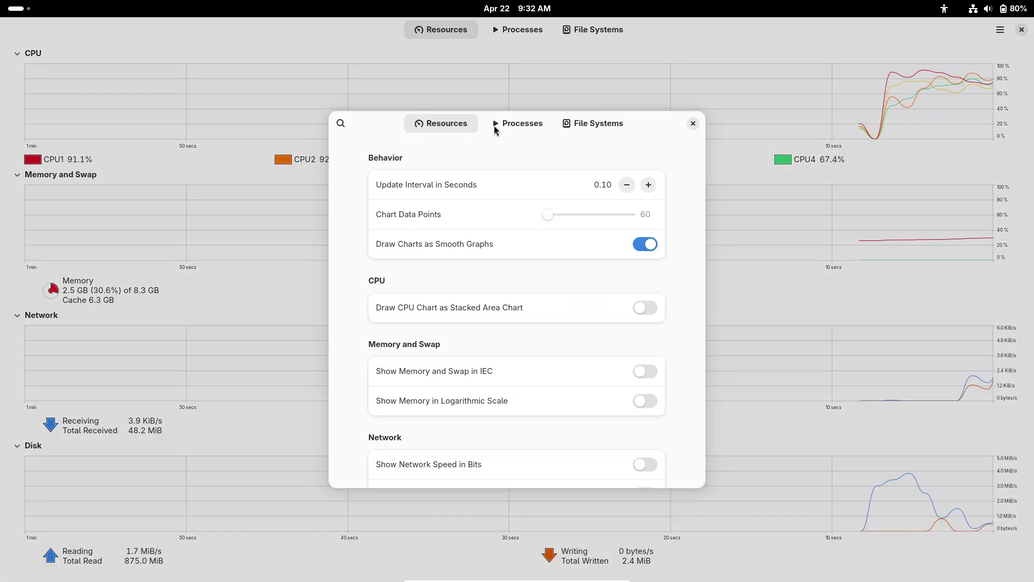
pyautogui.click(500, 124)
pyautogui.click(573, 124)
pyautogui.click(693, 124)
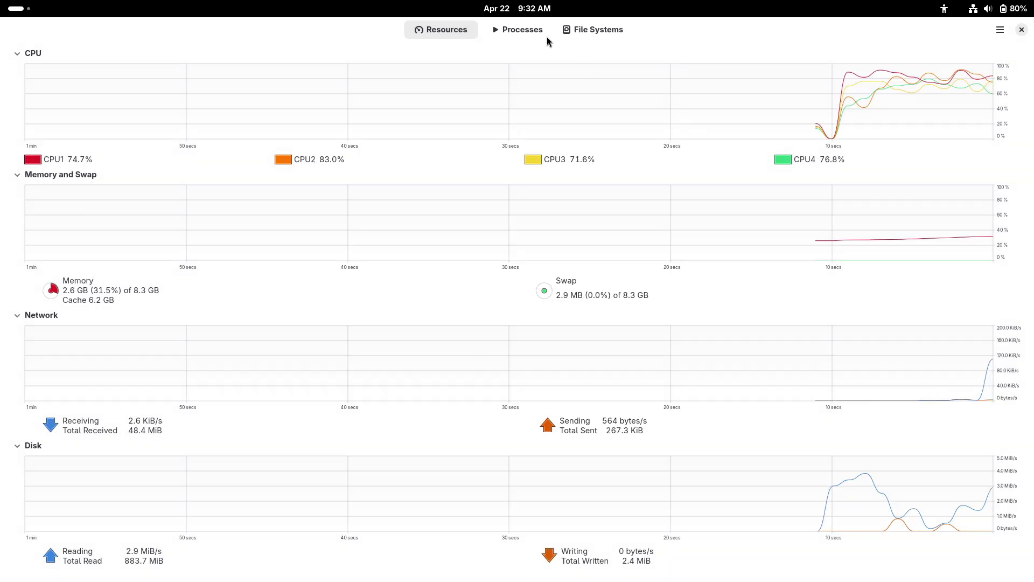
# Browse the Processes and File Systems tabs, then restore and close the monitor window.
pyautogui.click(550, 36)
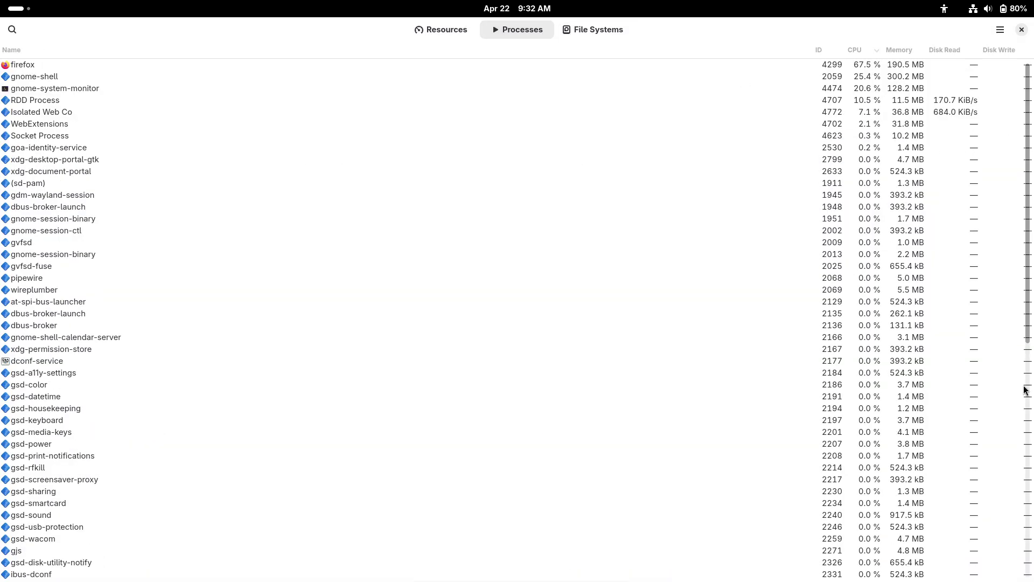
pyautogui.scroll(-10, 1023, 398)
pyautogui.click(599, 33)
pyautogui.click(435, 34)
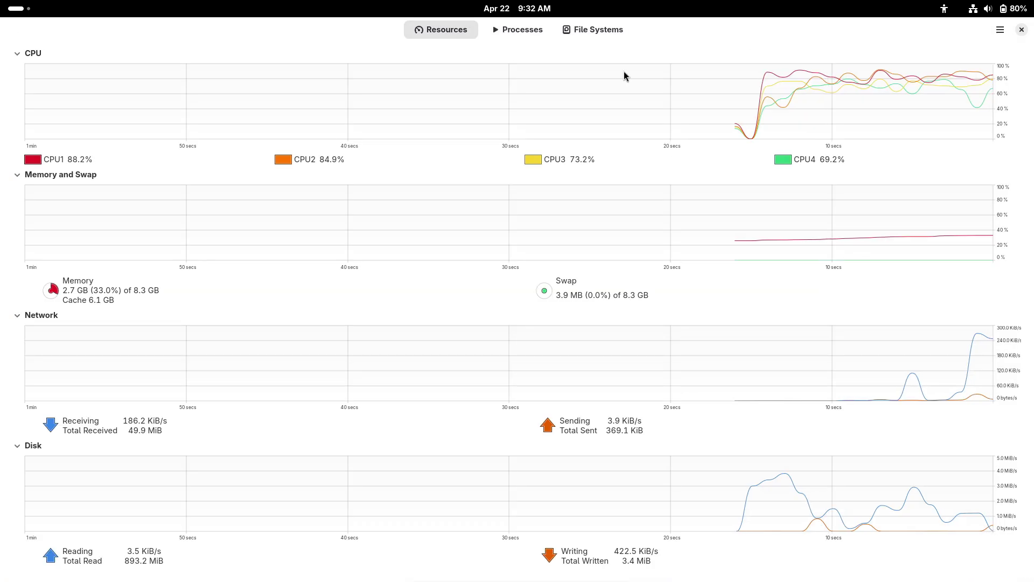
pyautogui.moveTo(940, 34); pyautogui.dragTo(637, 131)
pyautogui.click(682, 132)
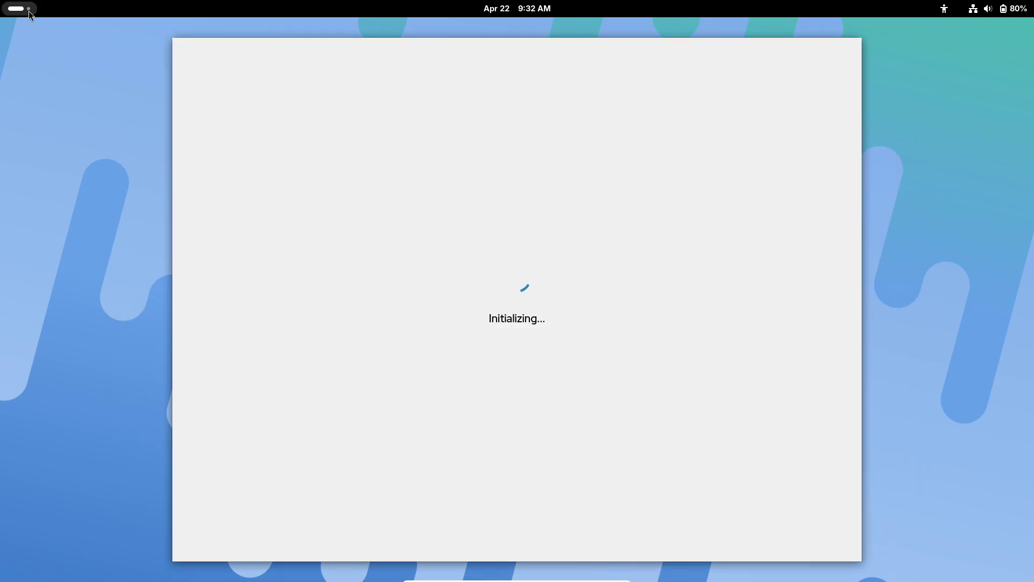
# Bring the Fedora installer window forward and view its About information.
pyautogui.click(29, 15)
pyautogui.click(714, 300)
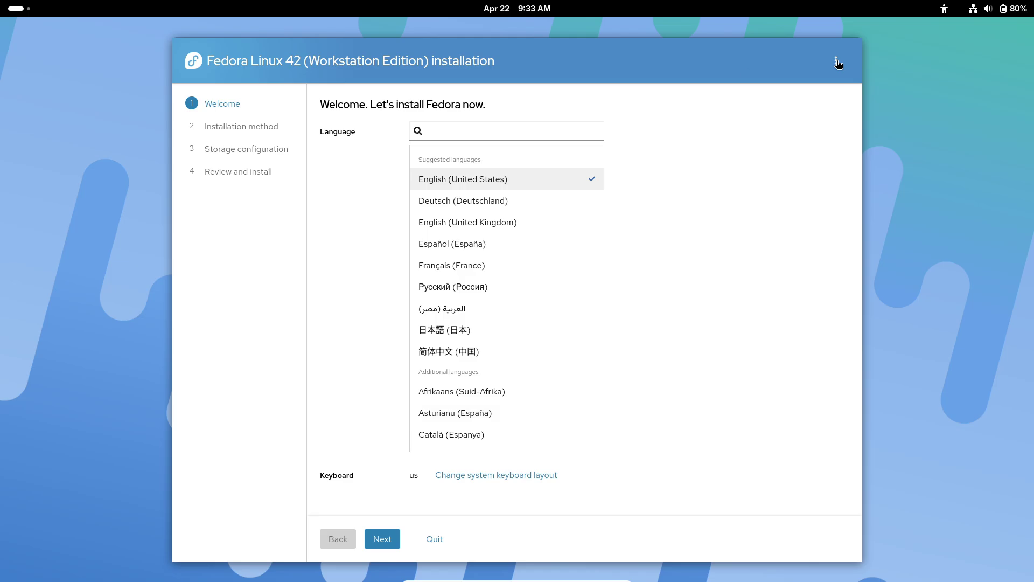
pyautogui.click(837, 63)
pyautogui.click(816, 107)
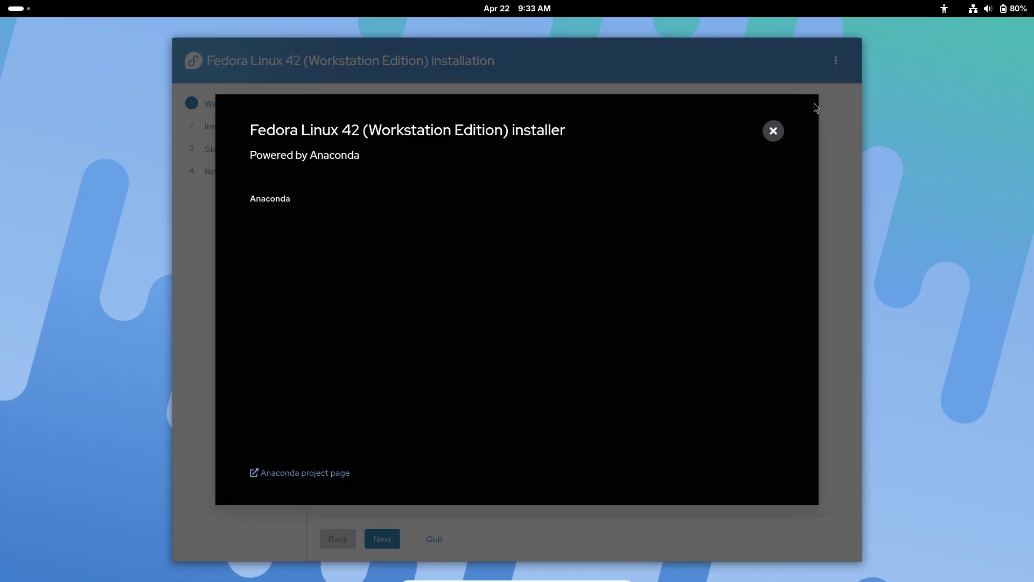
pyautogui.click(774, 131)
# Step through Installation method and Storage configuration to Review and install, then open the installer's menu.
pyautogui.click(391, 537)
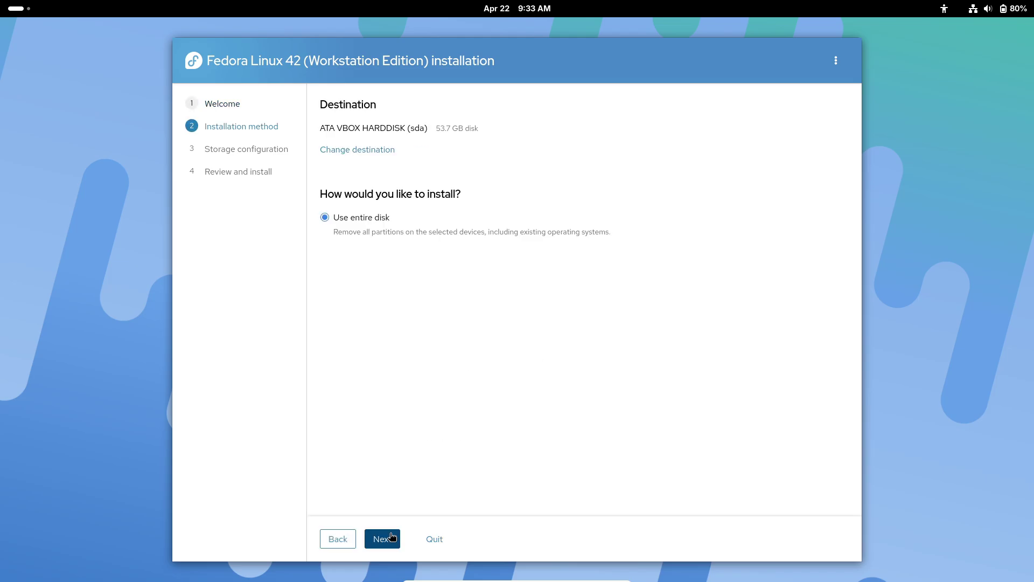
pyautogui.click(391, 536)
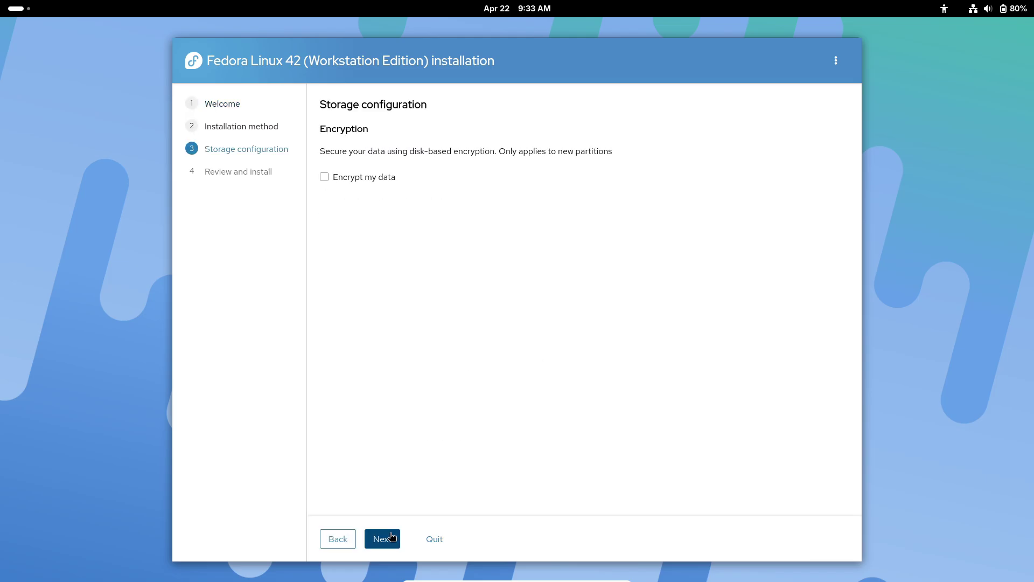
pyautogui.click(391, 537)
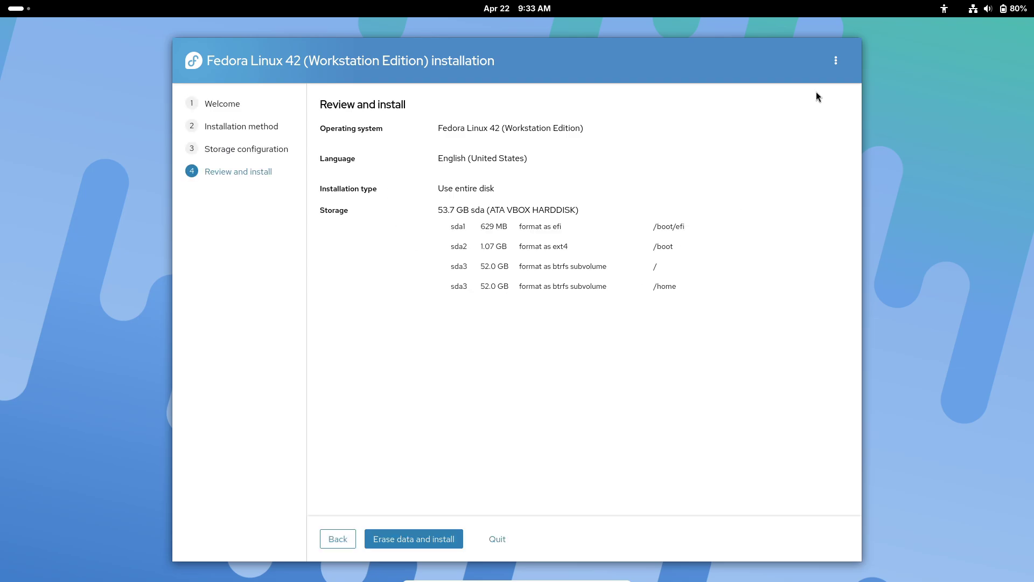
pyautogui.click(835, 62)
# Quit the installer and launch Firefox from the activities overview.
pyautogui.click(485, 547)
pyautogui.click(395, 325)
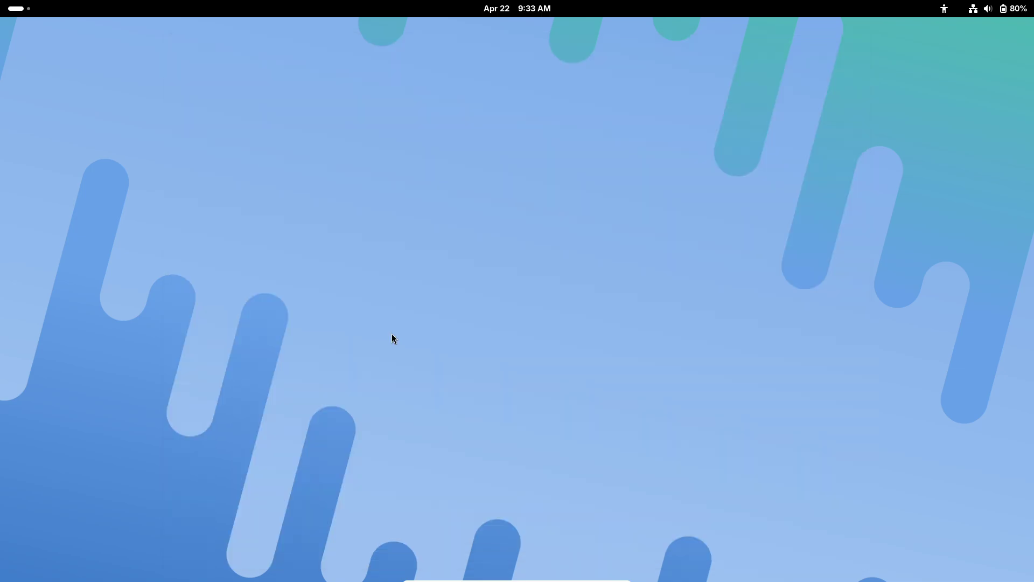
pyautogui.click(19, 8)
pyautogui.click(419, 542)
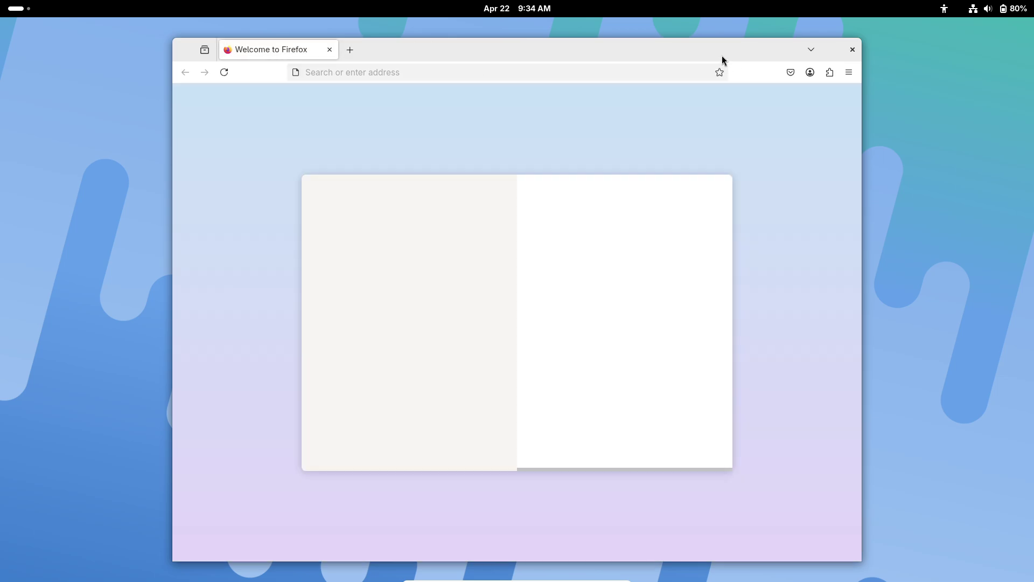
# Maximize Firefox and show the About Firefox window with version 136.0.3.
pyautogui.doubleClick(722, 56)
pyautogui.click(1020, 53)
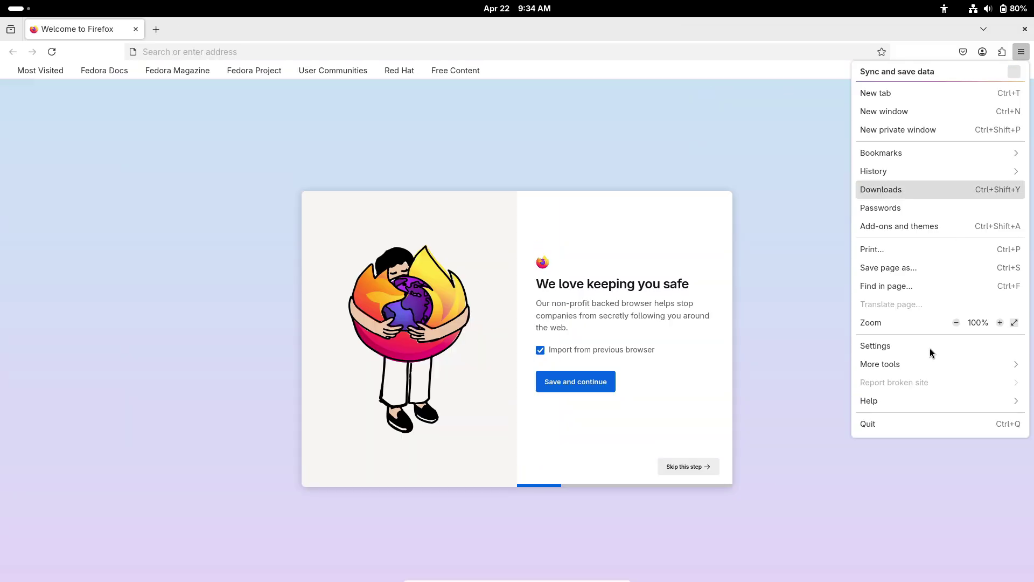
pyautogui.click(911, 396)
pyautogui.click(903, 209)
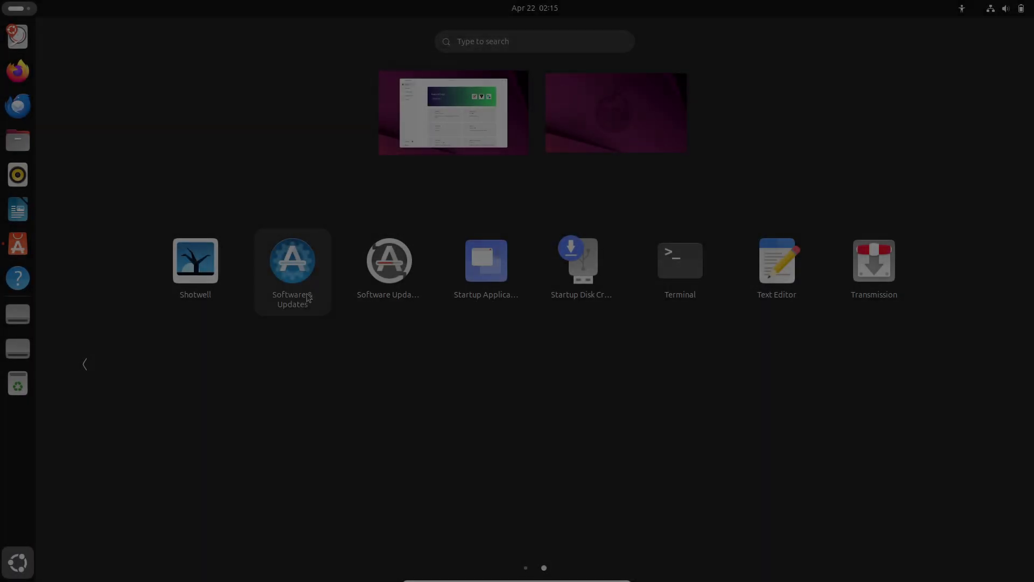
# Launch Startup Applications from the app grid, inspect the SSH Key Agent entry unchanged, and close it.
pyautogui.press('Escape')
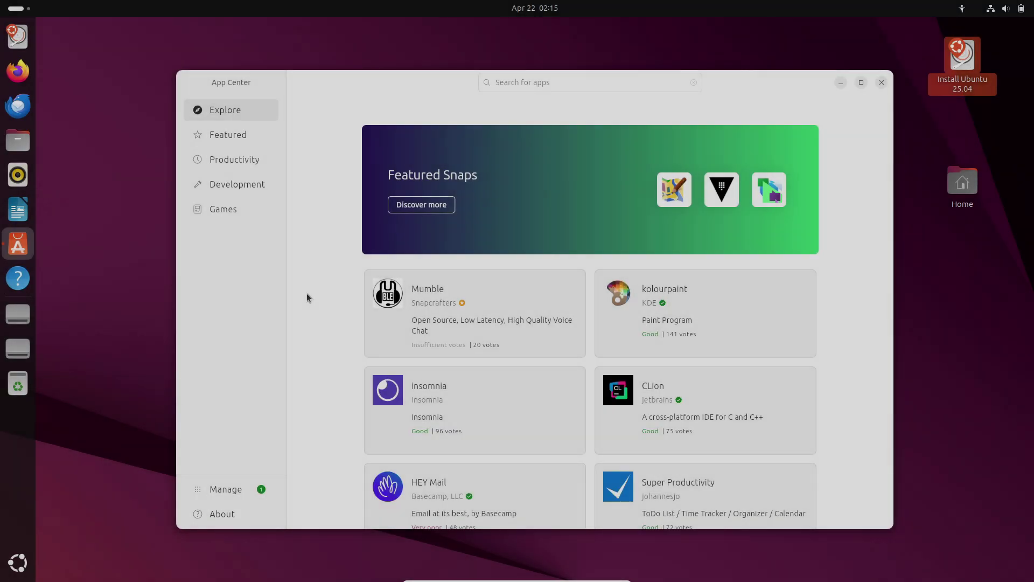
pyautogui.click(12, 571)
pyautogui.click(984, 365)
pyautogui.click(50, 532)
pyautogui.click(22, 564)
pyautogui.click(997, 370)
pyautogui.click(491, 291)
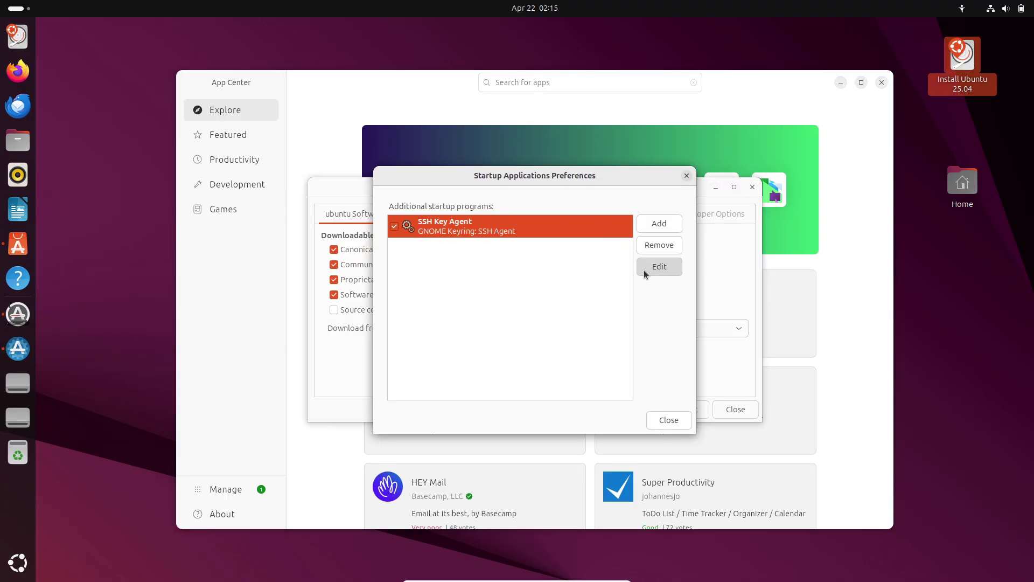
pyautogui.click(660, 266)
pyautogui.click(613, 346)
pyautogui.click(667, 419)
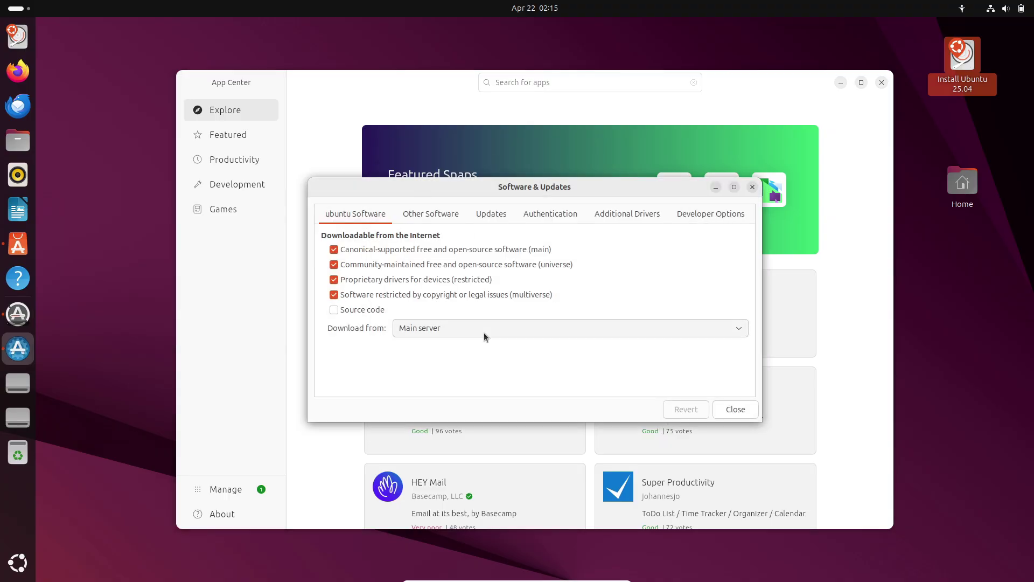
# Review the Other Software and Updates tabs, keeping Daily checks and notifications for any new version.
pyautogui.click(439, 214)
pyautogui.click(470, 215)
pyautogui.click(661, 289)
pyautogui.click(660, 289)
pyautogui.click(665, 310)
pyautogui.press('Escape')
pyautogui.press('Tab')
pyautogui.press('Tab')
pyautogui.press('space')
pyautogui.press('Escape')
pyautogui.press('Tab')
pyautogui.press('space')
pyautogui.press('Escape')
# View the Authentication, Additional Drivers and Developer Options tabs, then acknowledge the up-to-date notice.
pyautogui.click(552, 216)
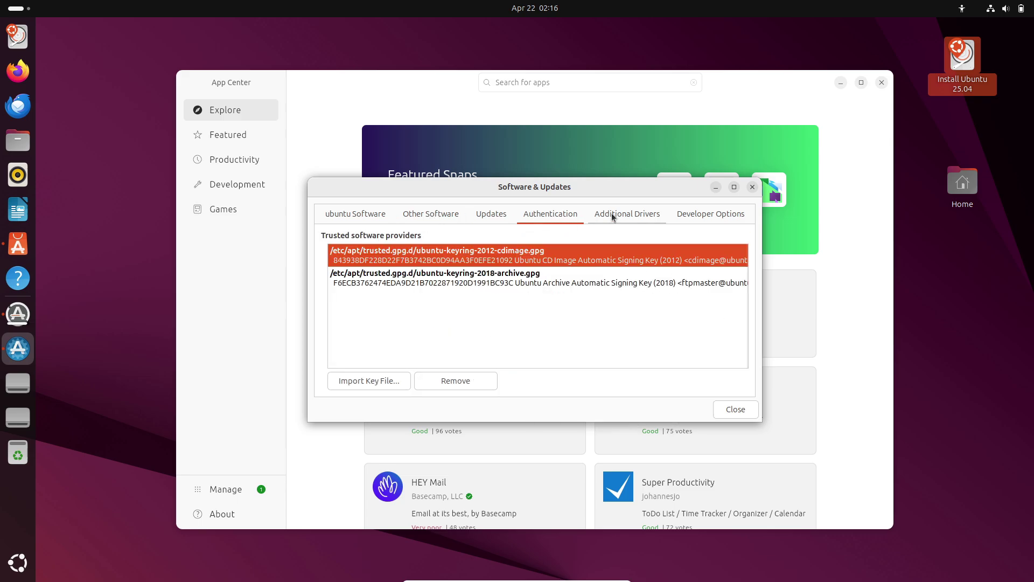
pyautogui.click(615, 214)
pyautogui.click(710, 215)
pyautogui.click(725, 414)
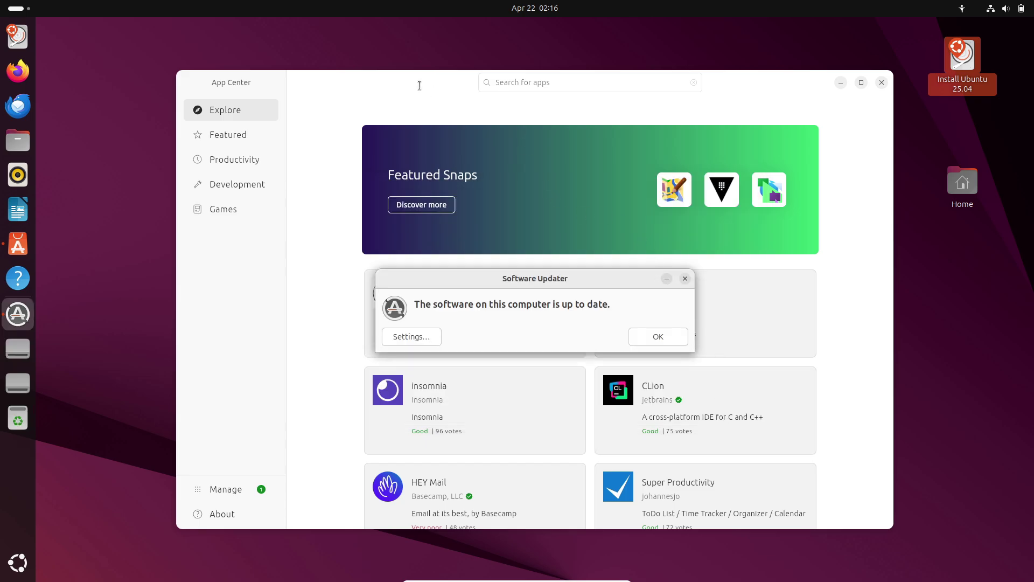
pyautogui.click(429, 339)
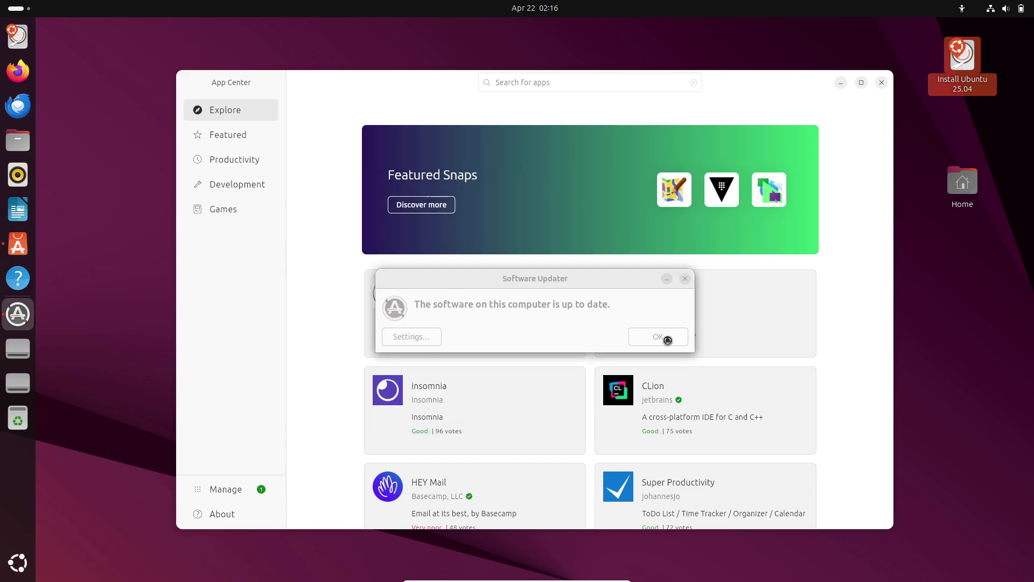
pyautogui.click(733, 410)
pyautogui.click(673, 335)
# Maximize App Center, view installed snaps and its About information, then close it.
pyautogui.click(862, 85)
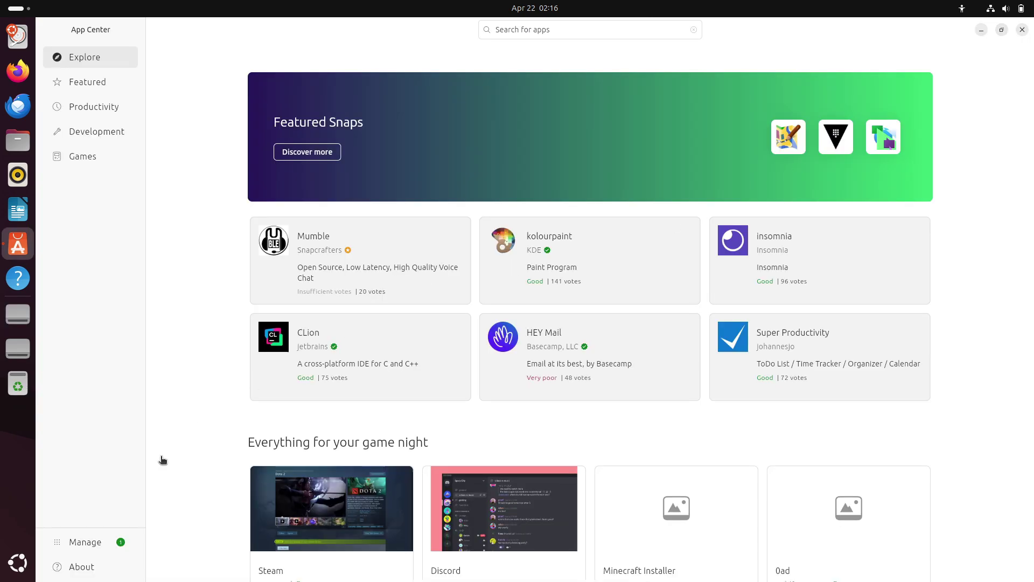
pyautogui.click(116, 544)
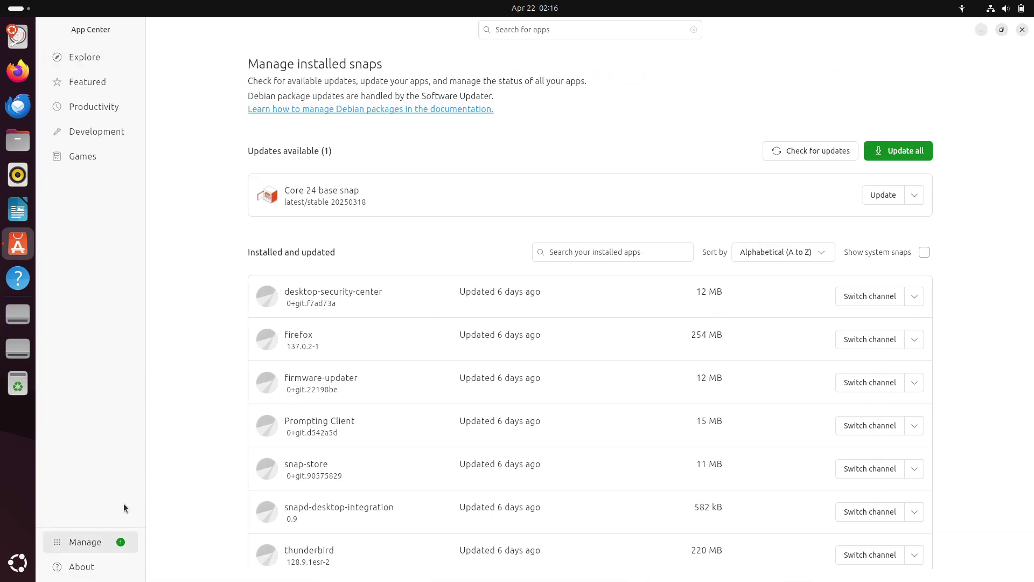
pyautogui.click(73, 569)
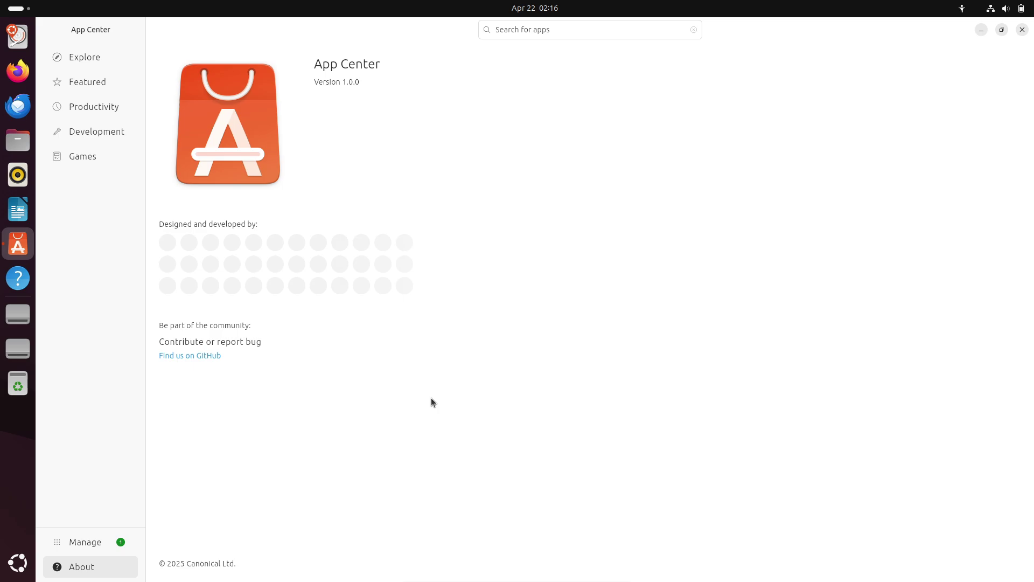
pyautogui.click(1022, 30)
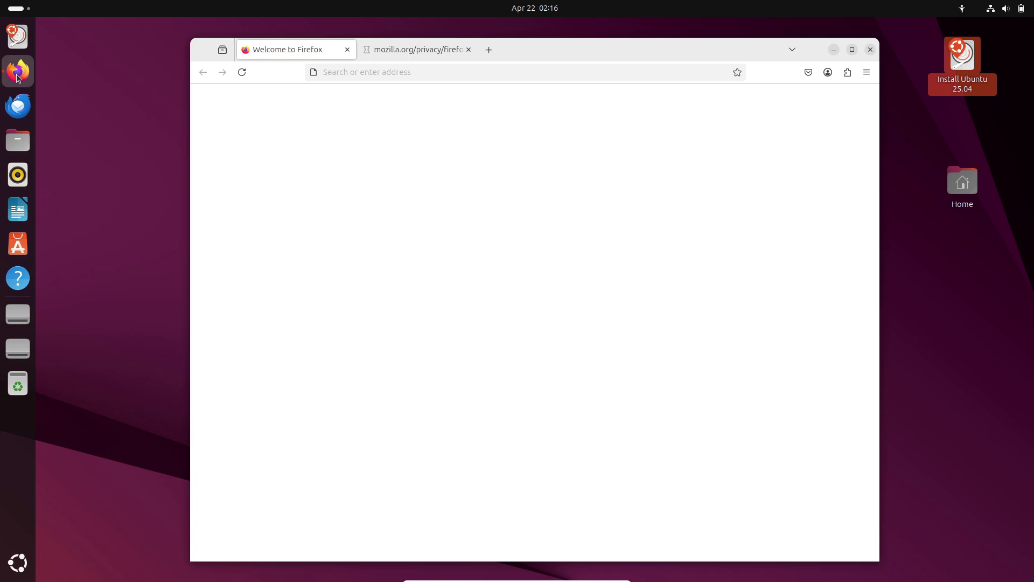
# Close the privacy notice tab and search Google for 'ubuntu'.
pyautogui.click(469, 49)
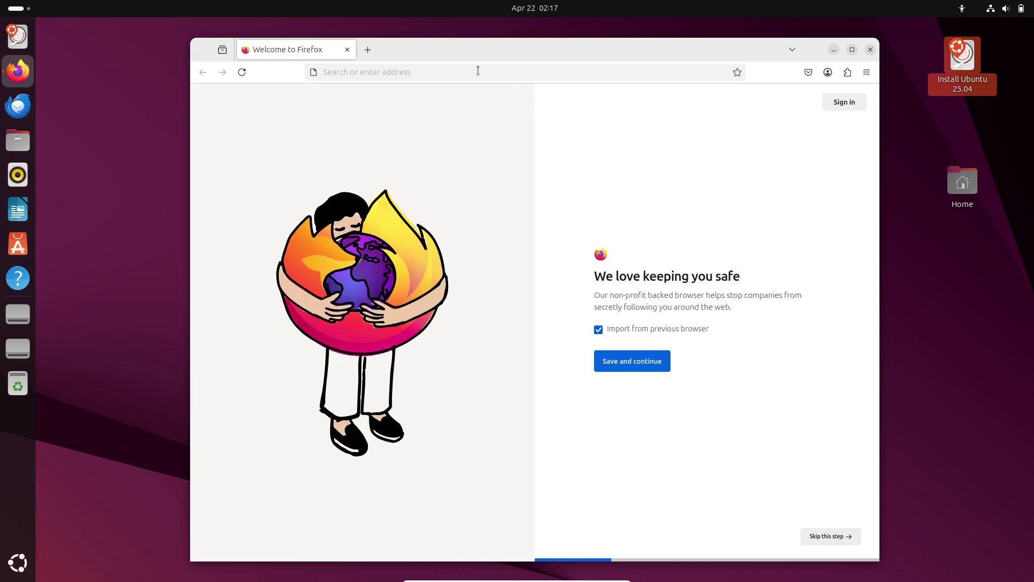
pyautogui.click(480, 69)
pyautogui.write('ubuntu')
pyautogui.press('Return')
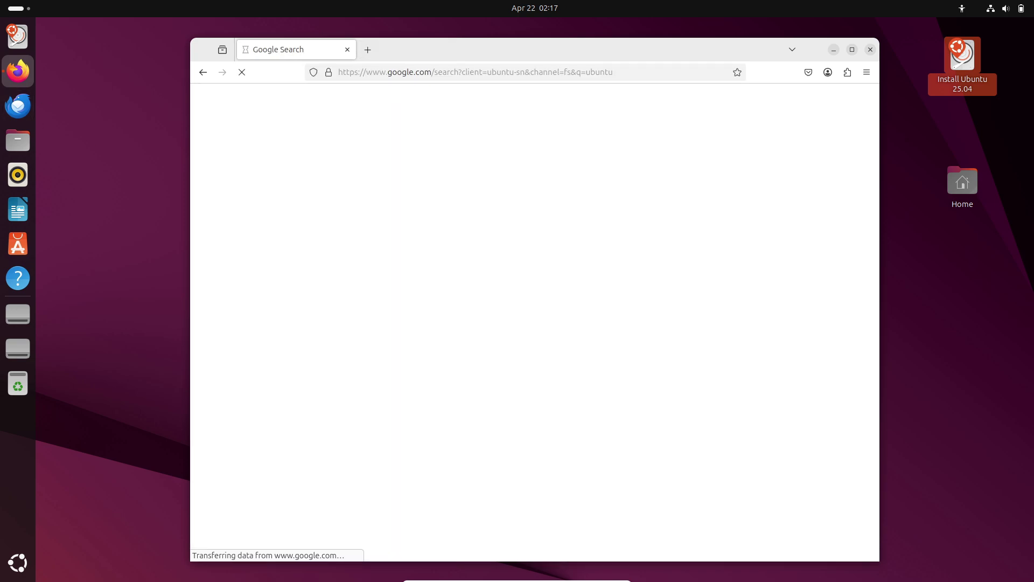
# Show the About Firefox window from the Help menu.
pyautogui.click(866, 72)
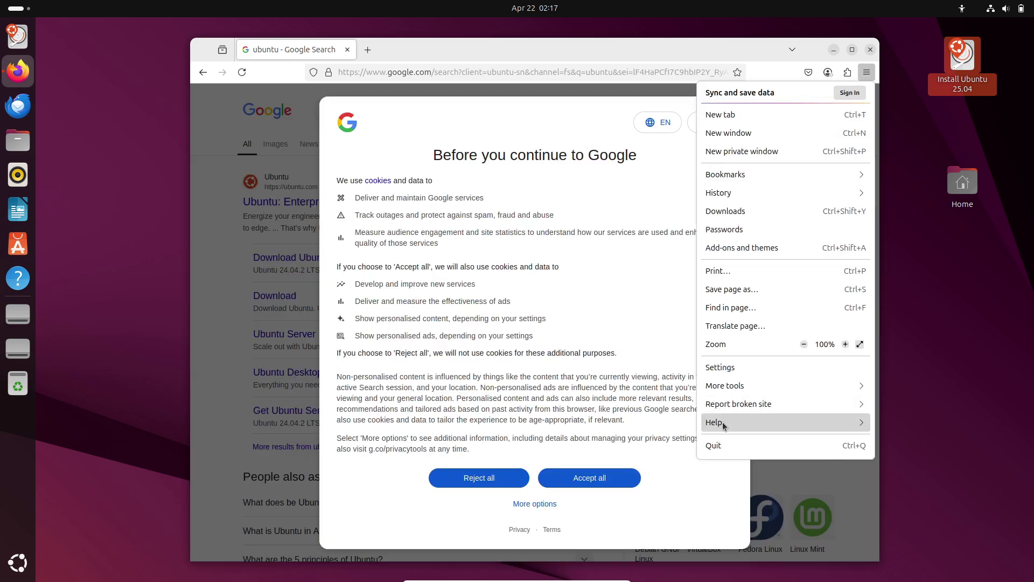
pyautogui.click(722, 422)
pyautogui.click(742, 227)
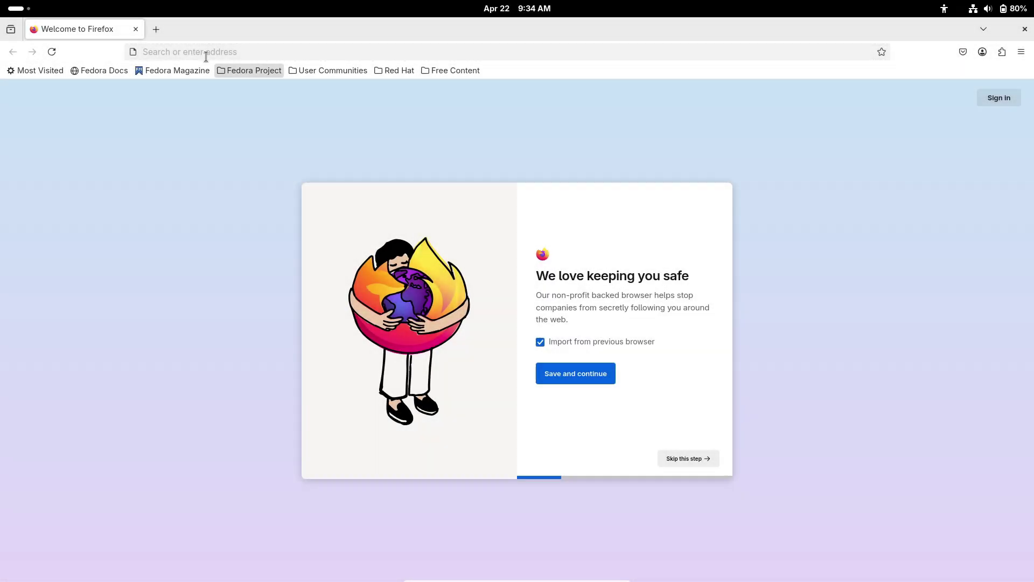
# Search Google for 'fedora', reject optional cookies, and open the fedoraproject.org result.
pyautogui.click(205, 52)
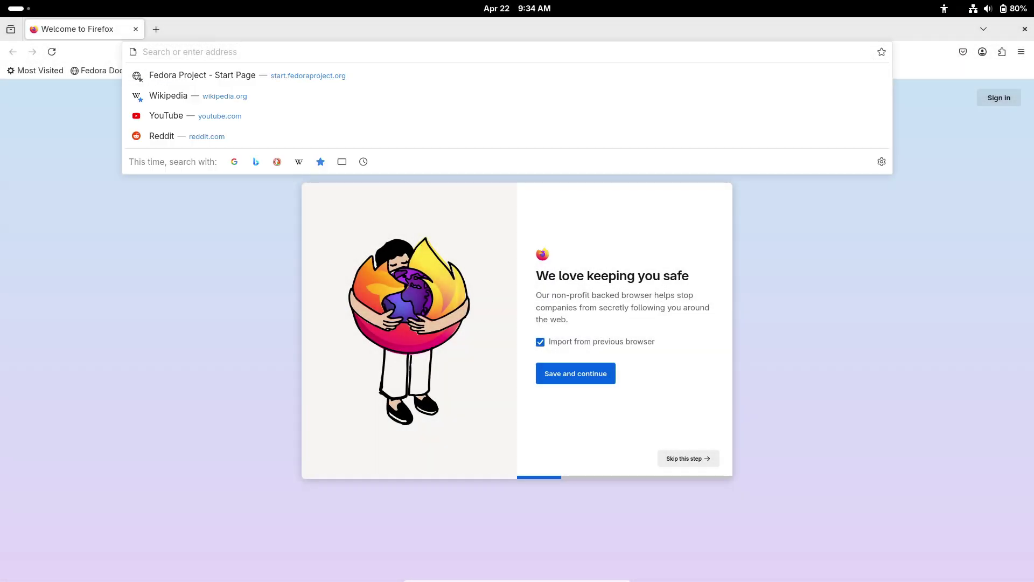
pyautogui.write('fedor')
pyautogui.press('BackSpace')
pyautogui.write('a')
pyautogui.press('Return')
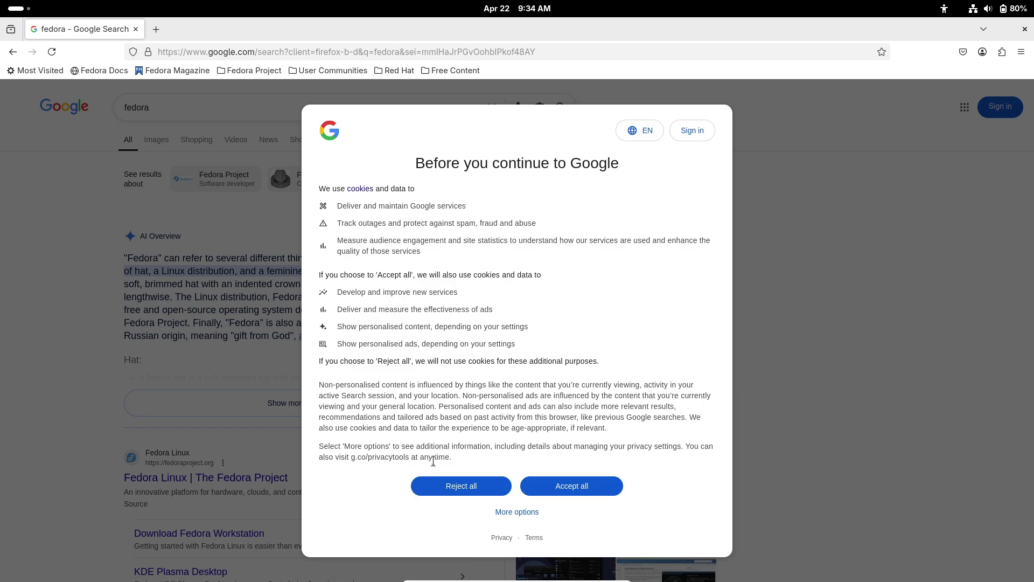
pyautogui.click(436, 485)
pyautogui.click(259, 478)
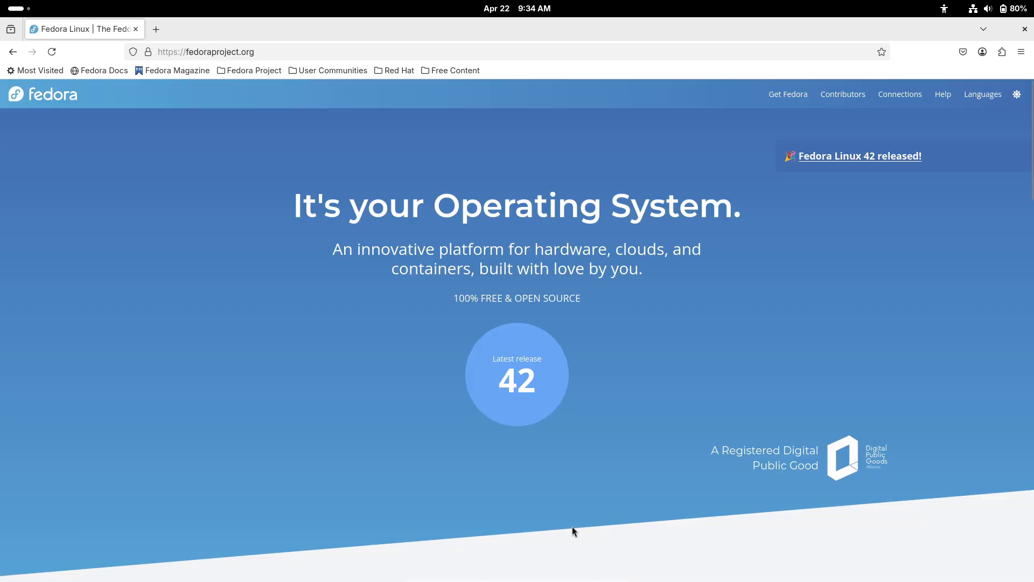
# Scroll the Fedora homepage, look at the Fedora COSMIC Atomic page, and return to the homepage.
pyautogui.moveTo(1030, 161); pyautogui.dragTo(1011, 509)
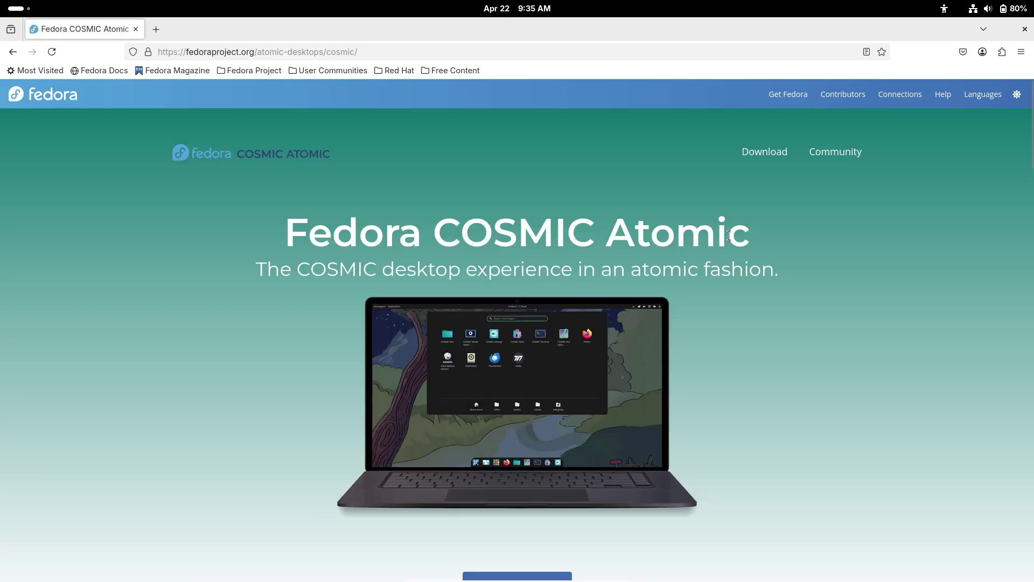
pyautogui.moveTo(750, 233); pyautogui.dragTo(293, 238)
pyautogui.moveTo(1028, 158); pyautogui.dragTo(1020, 265)
pyautogui.scroll(-3, 583, 232)
pyautogui.click(12, 52)
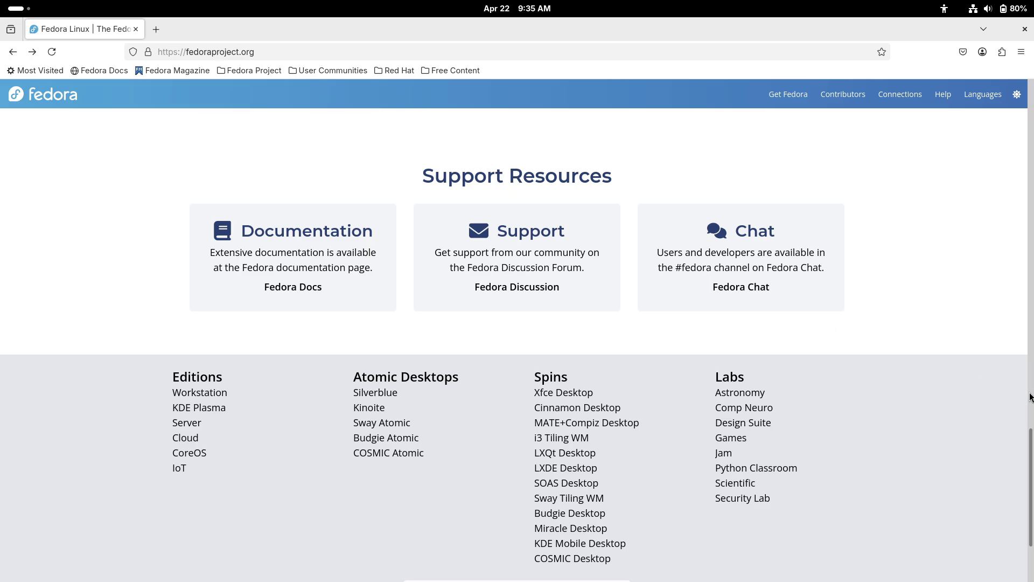
# Reach the Fedora Workstation 42 download page, cancel the x86_64 ISO download, and quit Firefox.
pyautogui.moveTo(1027, 427); pyautogui.dragTo(1006, 118)
pyautogui.click(784, 95)
pyautogui.click(376, 178)
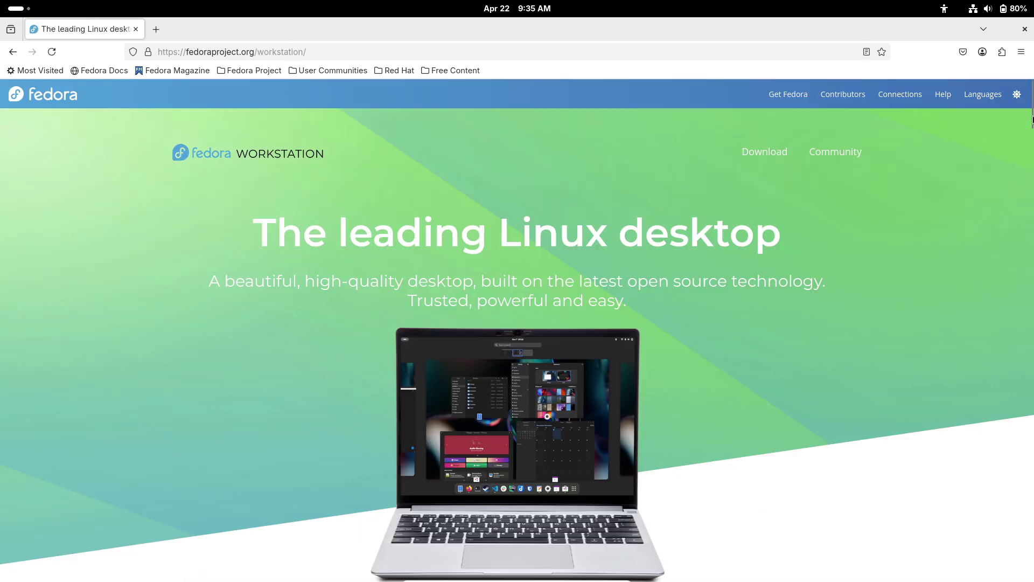
pyautogui.moveTo(1031, 118); pyautogui.dragTo(998, 131)
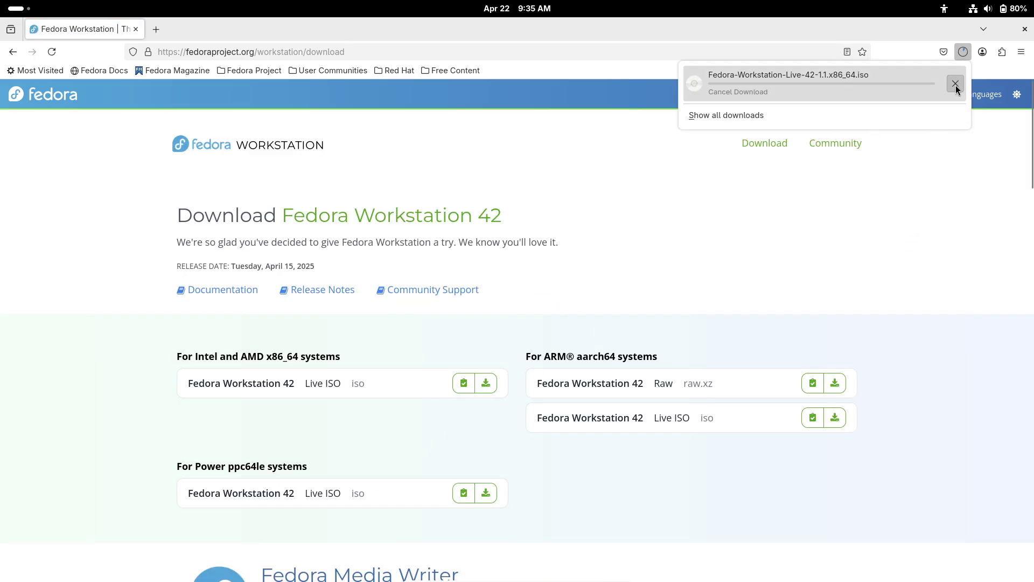
pyautogui.click(955, 86)
pyautogui.hotkey('ctrl', 'q')
# Launch Software and cancel the authentication prompt for enabling third-party repositories.
pyautogui.click(29, 11)
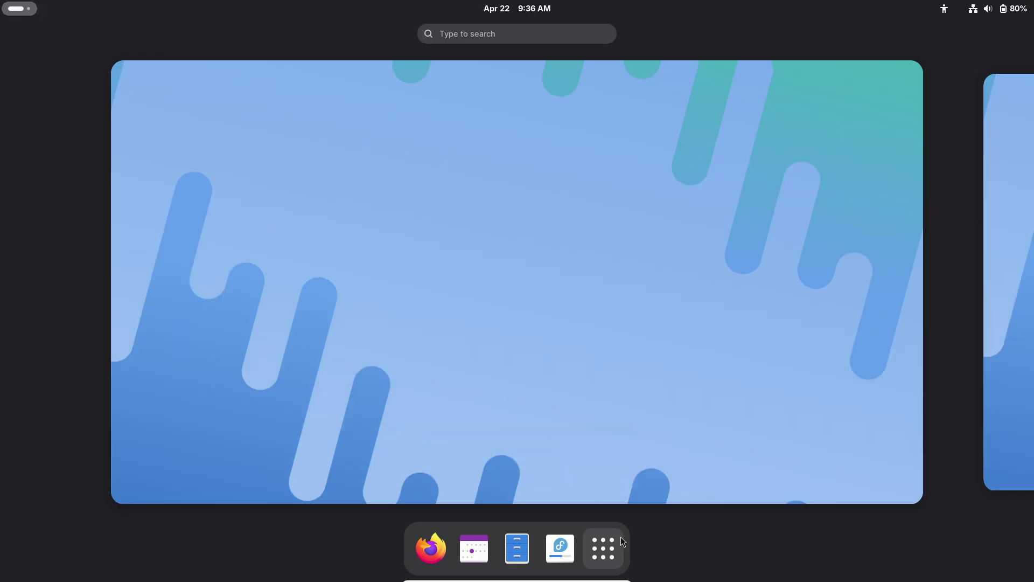
pyautogui.click(618, 539)
pyautogui.click(571, 426)
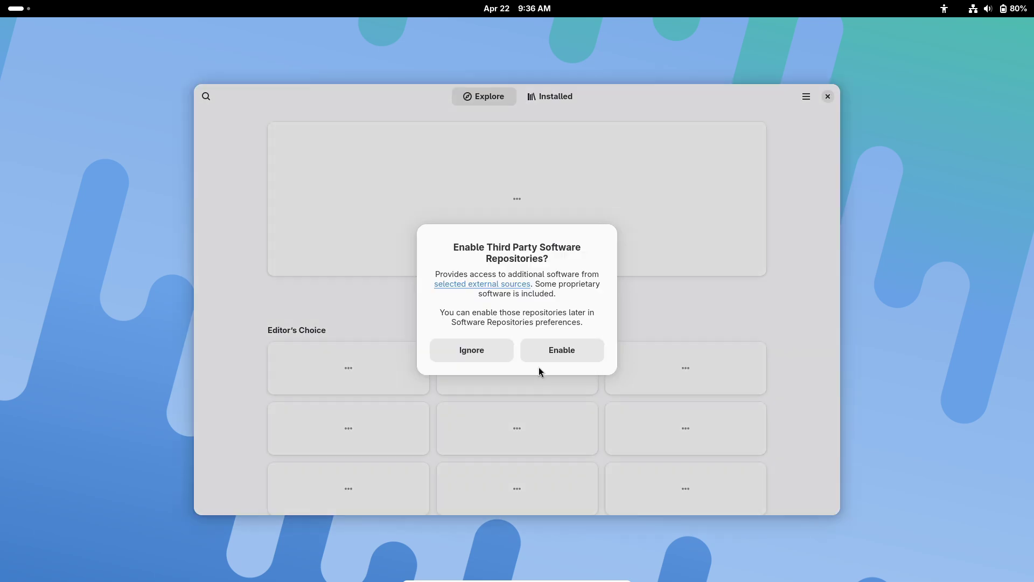
pyautogui.click(555, 348)
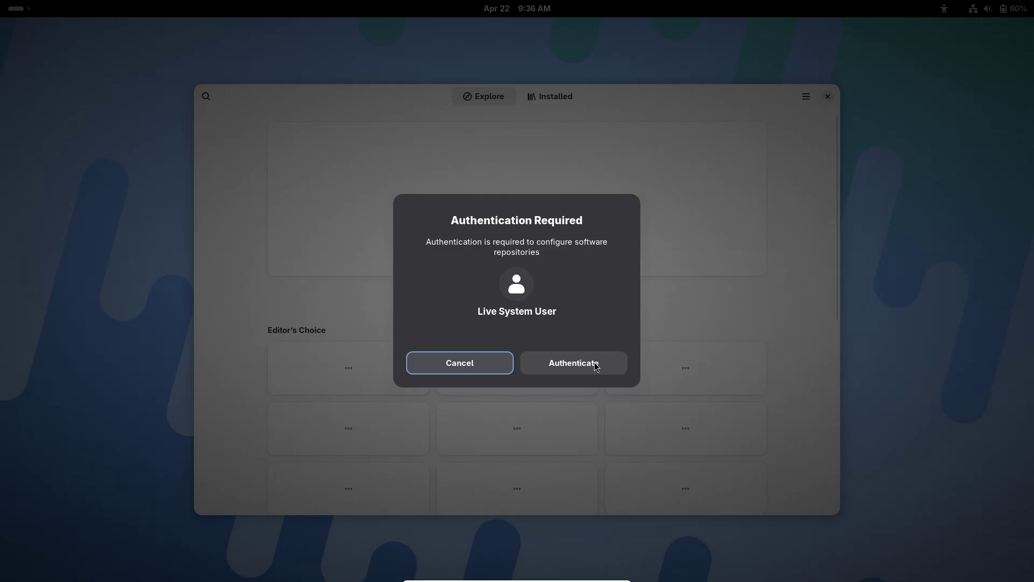
pyautogui.click(596, 367)
# View Software's About info, the Installed tab and Preferences, then open Software Repositories.
pyautogui.click(807, 97)
pyautogui.click(793, 181)
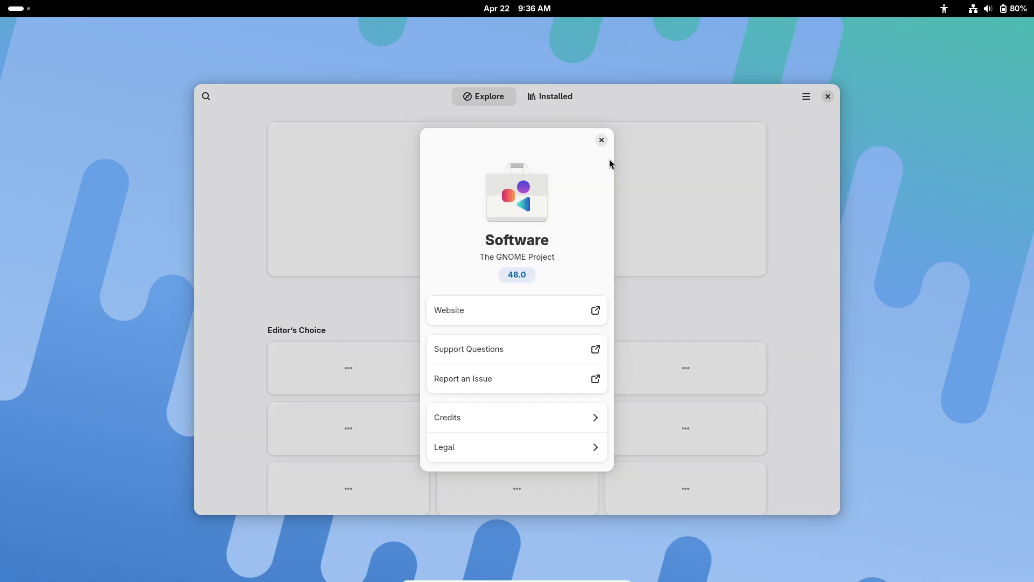
pyautogui.click(602, 140)
pyautogui.click(560, 97)
pyautogui.click(807, 96)
pyautogui.click(780, 153)
pyautogui.click(669, 178)
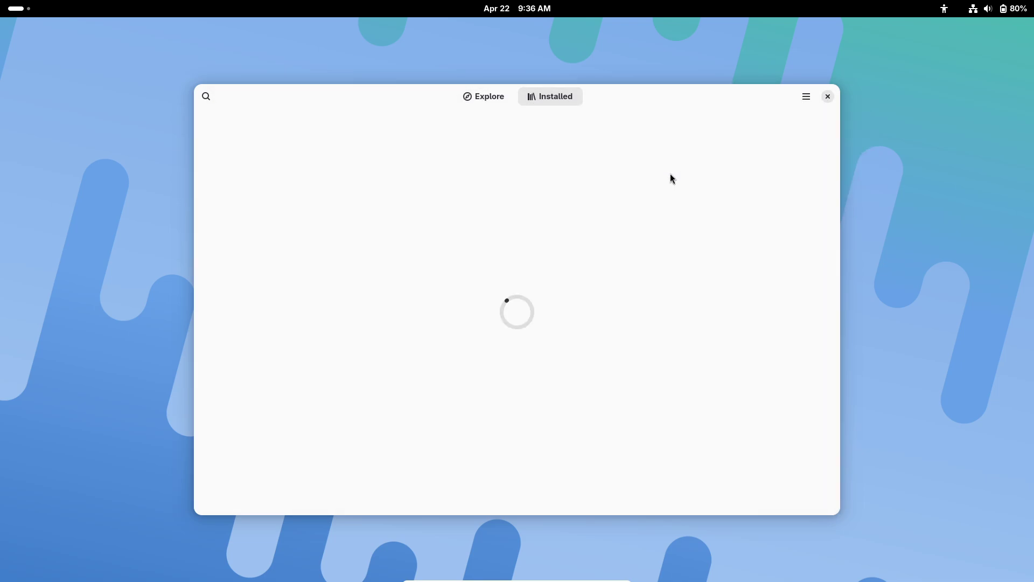
pyautogui.click(803, 100)
pyautogui.click(787, 121)
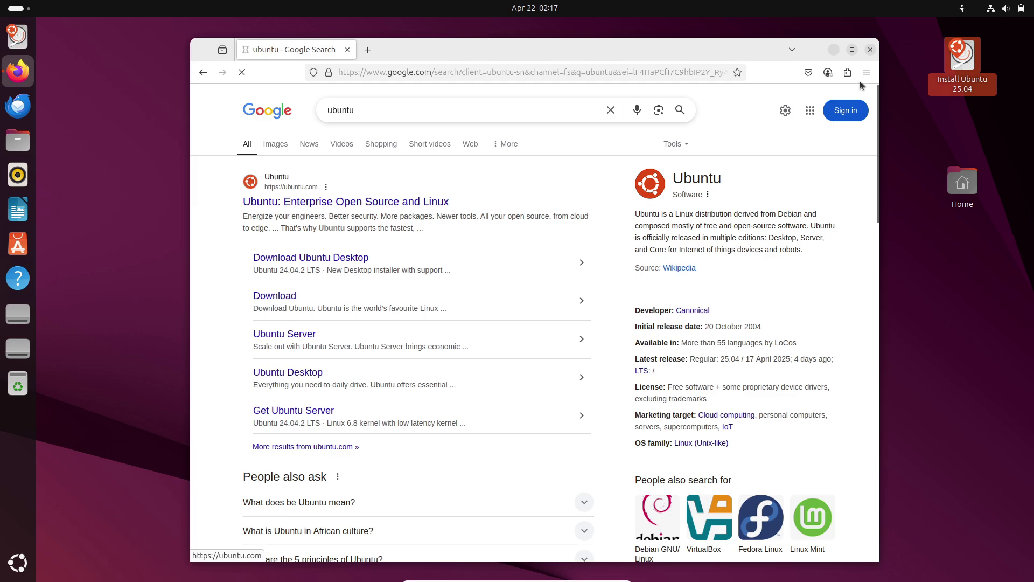
# Look at Firefox's Help menu, then dismiss the site's tracker settings prompt.
pyautogui.click(862, 76)
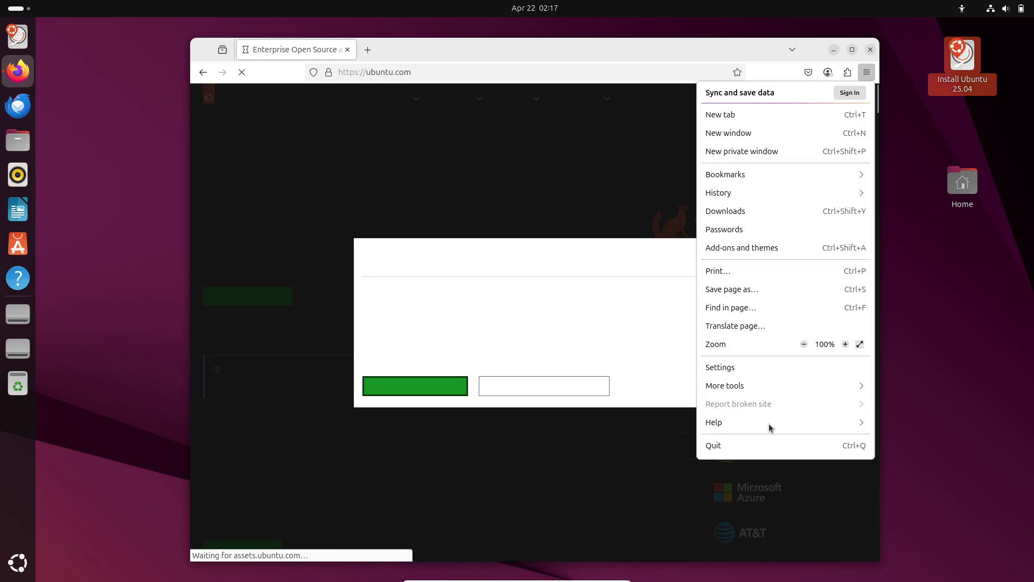
pyautogui.click(768, 423)
pyautogui.click(446, 388)
pyautogui.click(447, 388)
# Open the Ubuntu Desktop download page, review the 25.04 tabs, and open its release notes in a background tab.
pyautogui.click(668, 107)
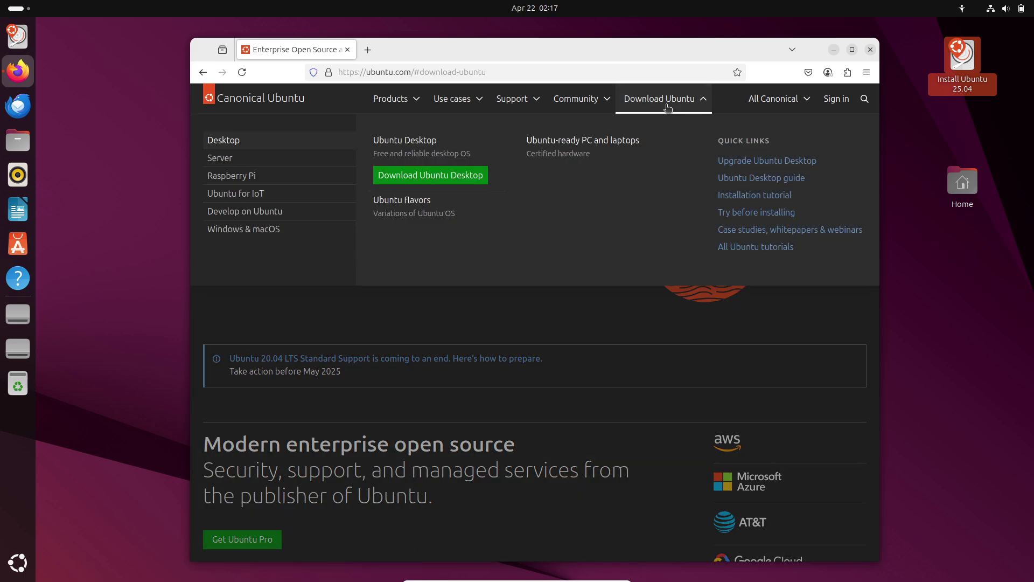
pyautogui.click(446, 173)
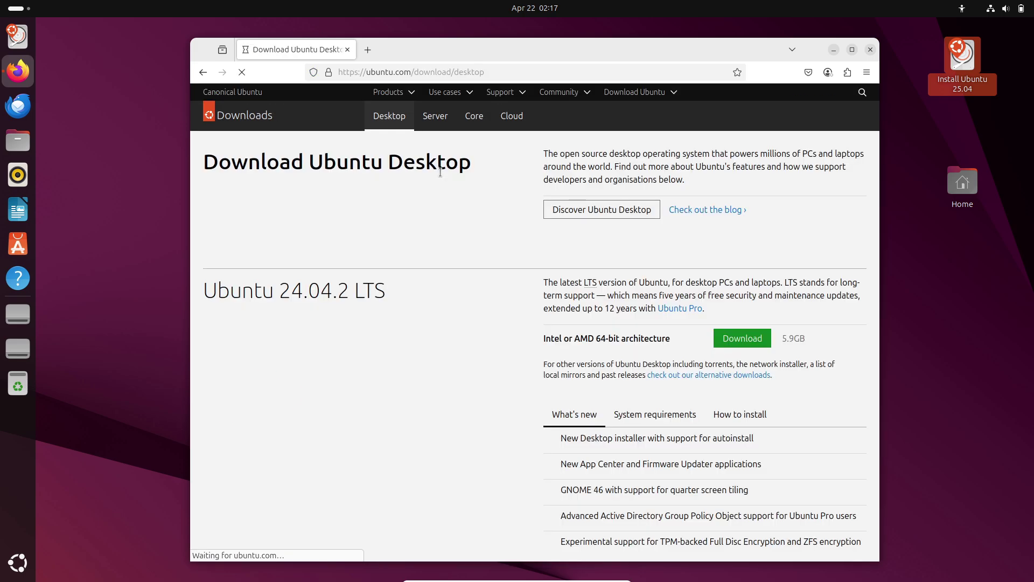
pyautogui.click(852, 50)
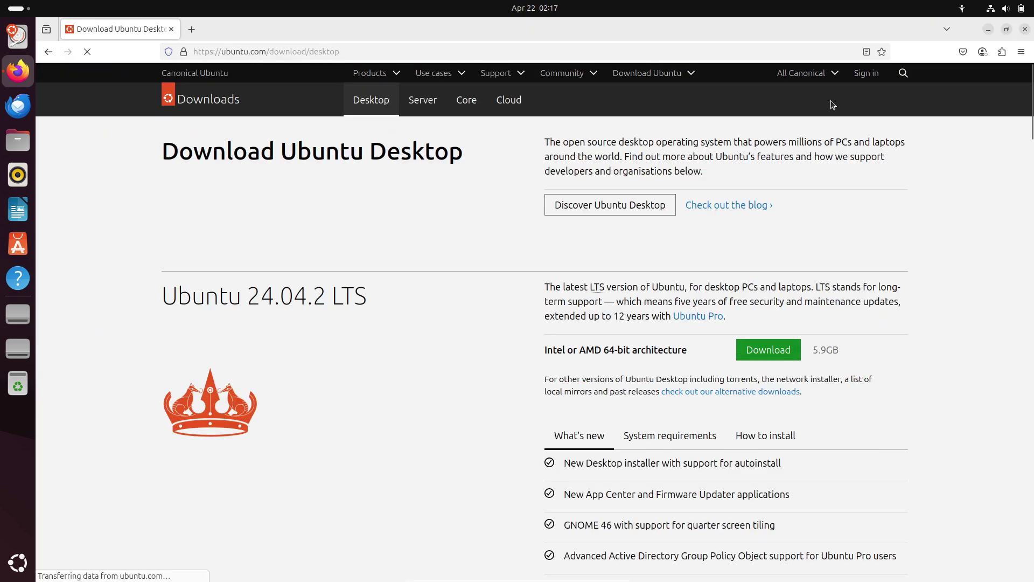
pyautogui.moveTo(1030, 136); pyautogui.dragTo(1029, 216)
pyautogui.click(666, 329)
pyautogui.click(749, 330)
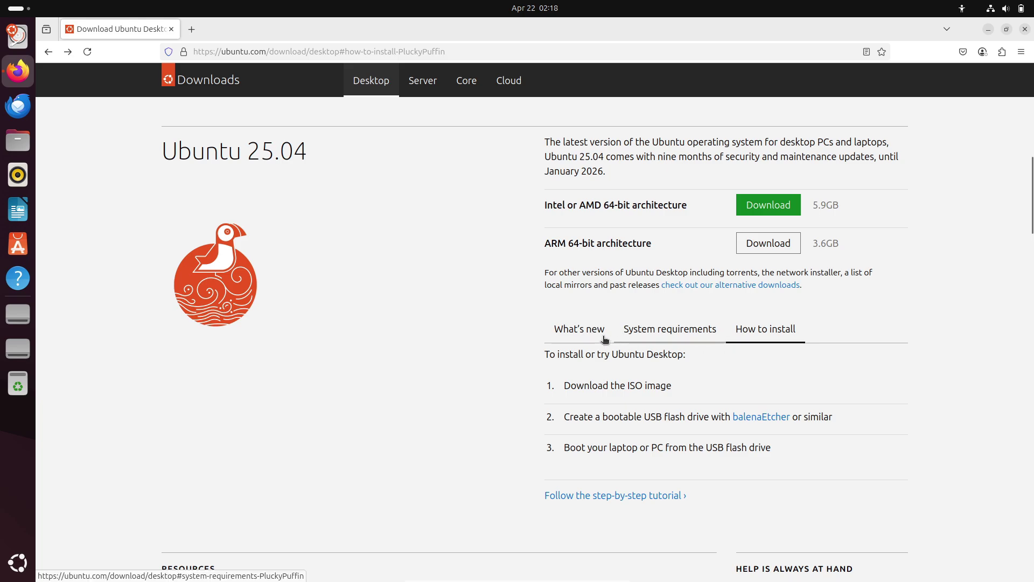
pyautogui.click(586, 333)
pyautogui.middleClick(649, 559)
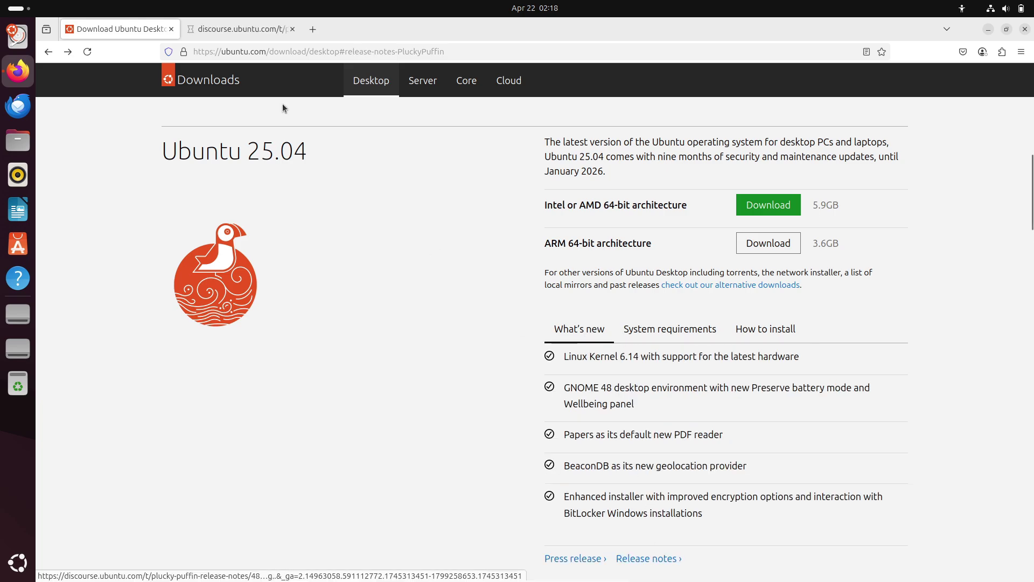
# Skim the Plucky Puffin release notes from the table of contents to the end, then close that tab.
pyautogui.click(258, 30)
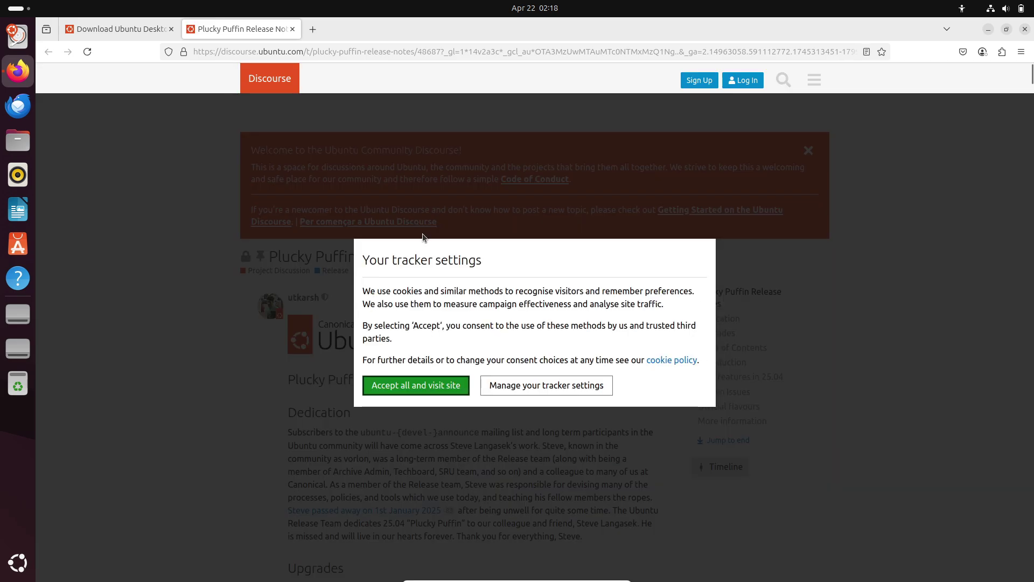
pyautogui.click(434, 392)
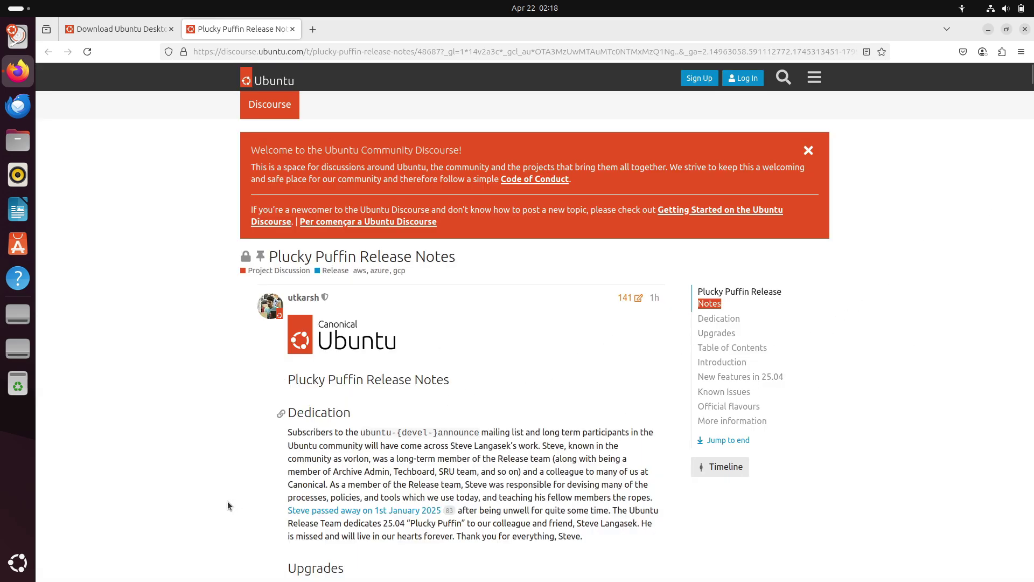
pyautogui.click(808, 152)
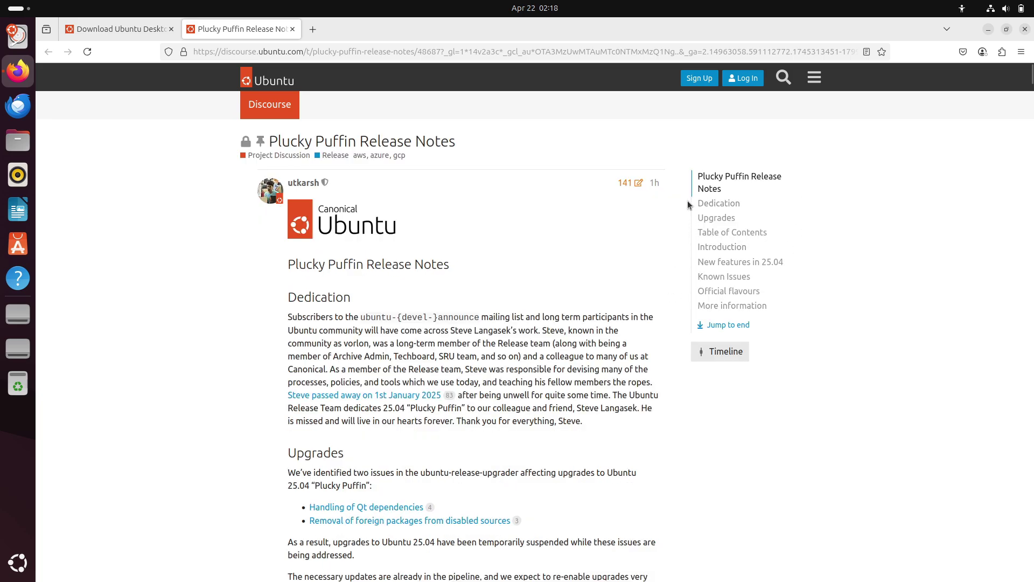
pyautogui.scroll(-4, 726, 208)
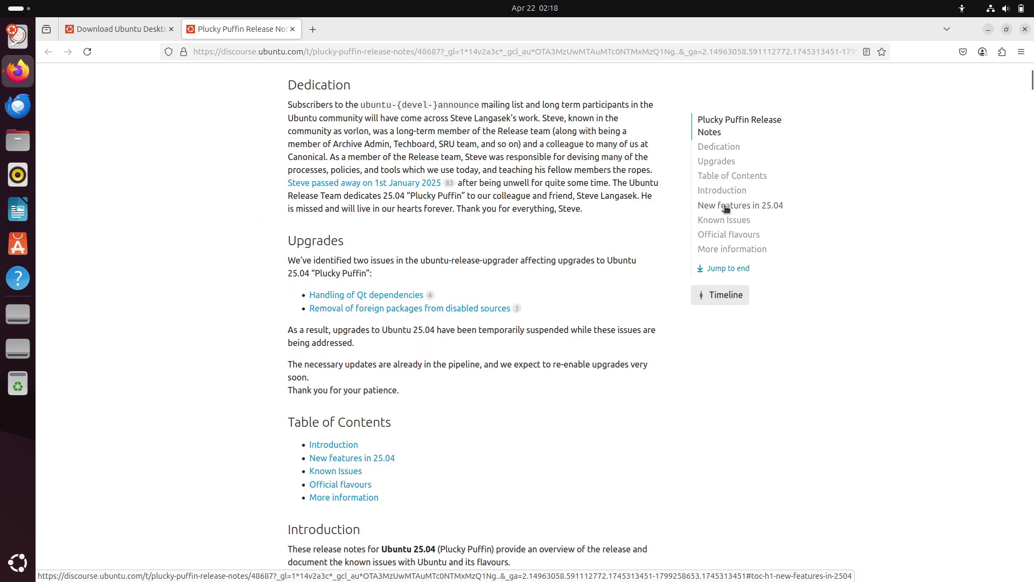
pyautogui.click(727, 175)
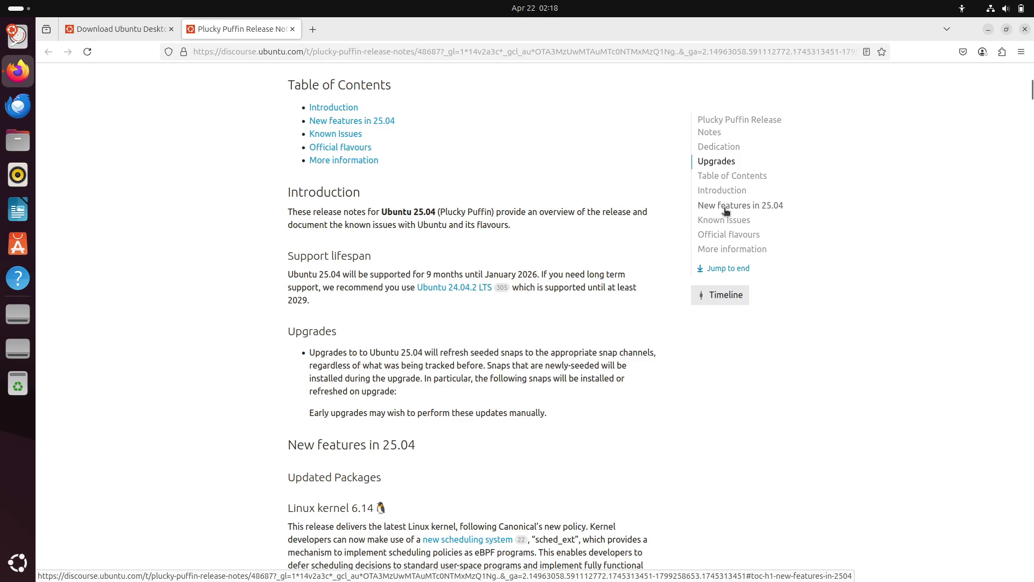
pyautogui.click(729, 269)
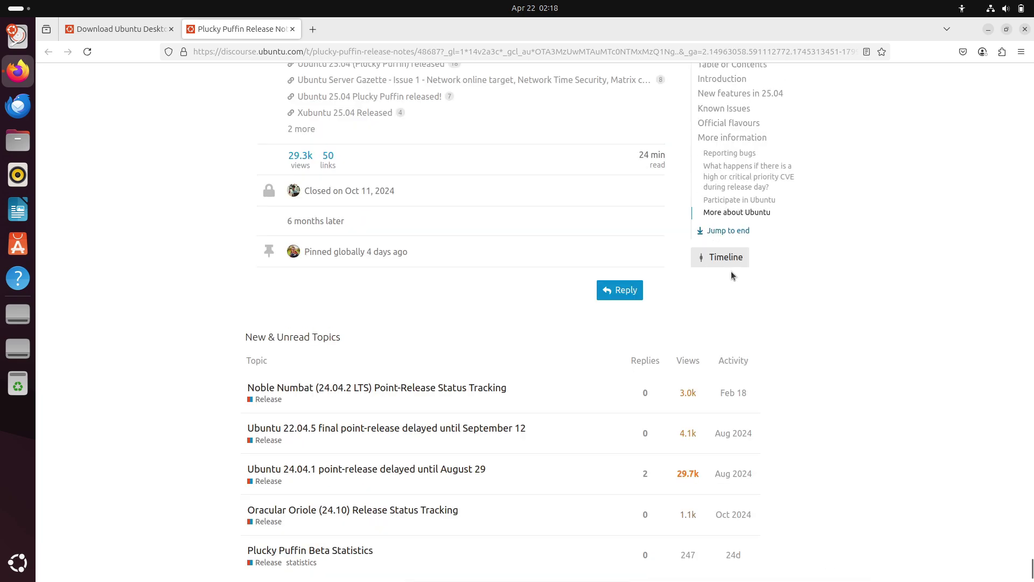
pyautogui.click(293, 29)
# Start the Ubuntu 25.04 Intel/AMD 64-bit ISO download, cancel it, and close Firefox.
pyautogui.click(754, 207)
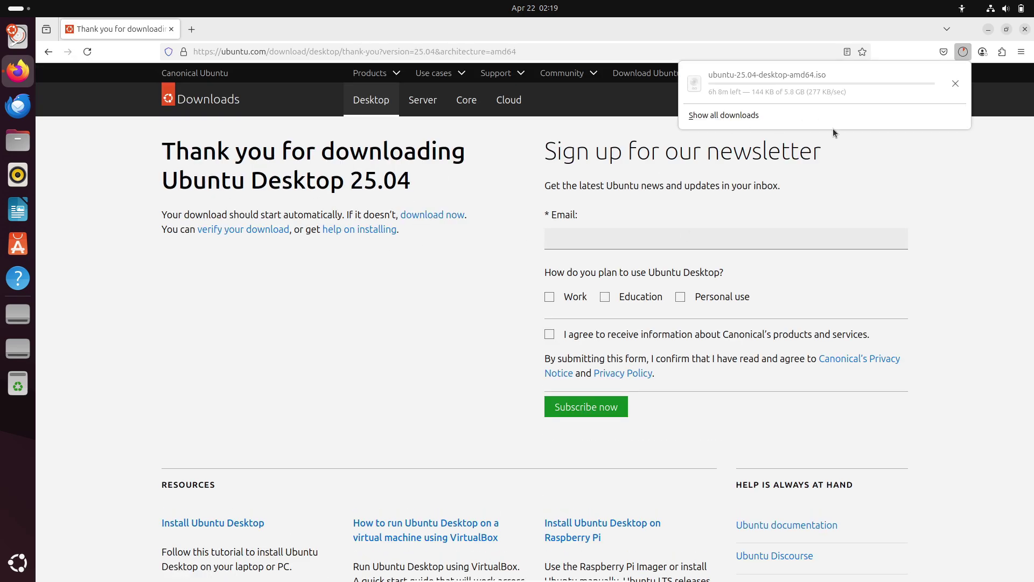
pyautogui.click(956, 83)
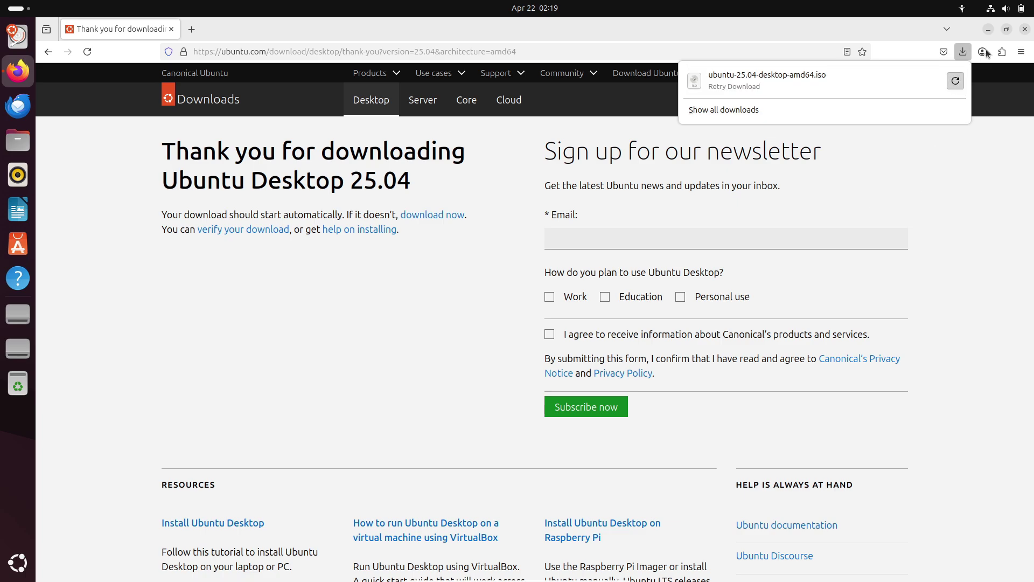
pyautogui.click(1025, 29)
pyautogui.click(1025, 29)
# Launch System Monitor from the System folder, check Processes, return to Resources, and open its menu.
pyautogui.click(18, 9)
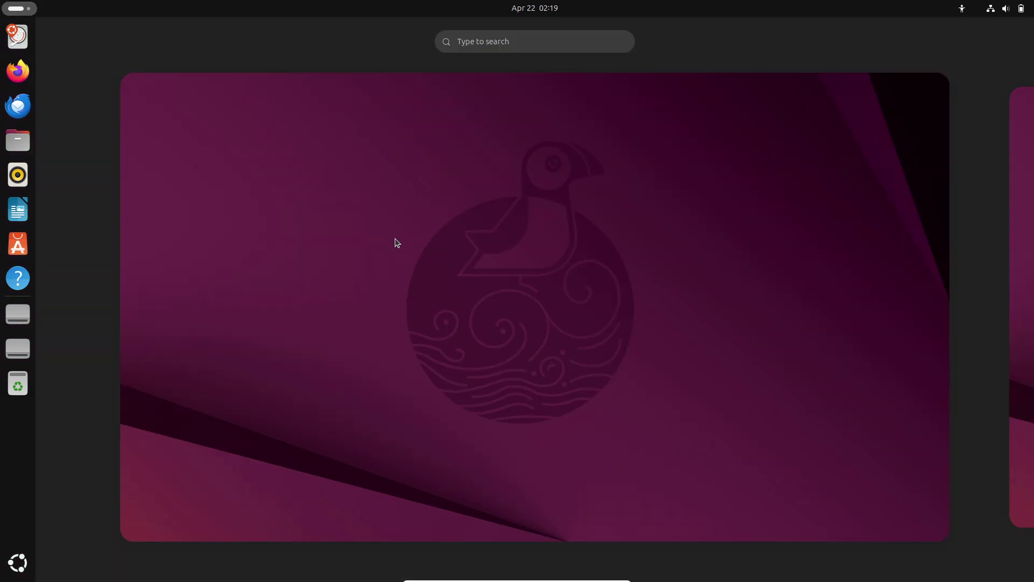
pyautogui.click(19, 565)
pyautogui.click(592, 351)
pyautogui.click(764, 415)
pyautogui.click(682, 371)
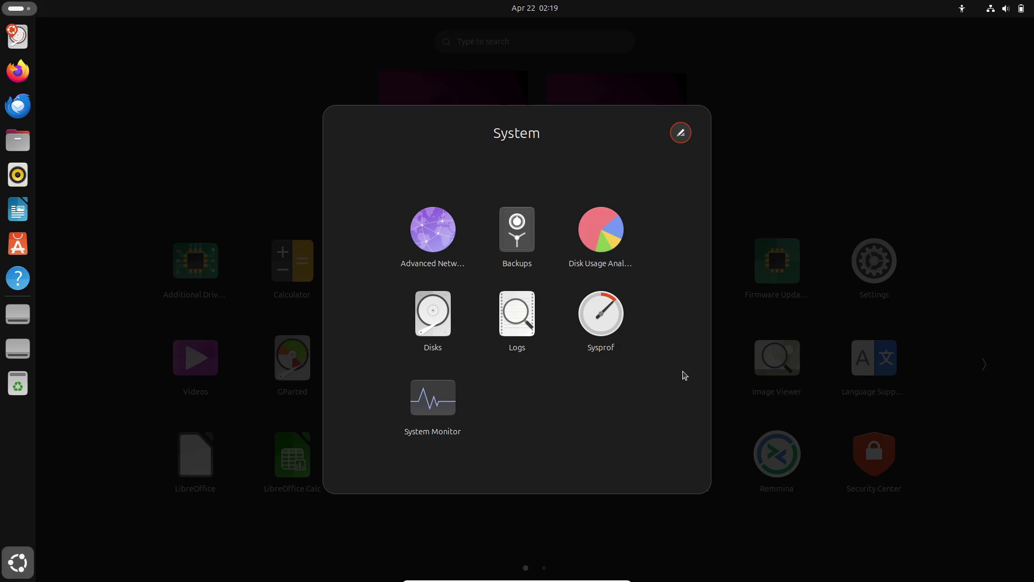
pyautogui.click(433, 399)
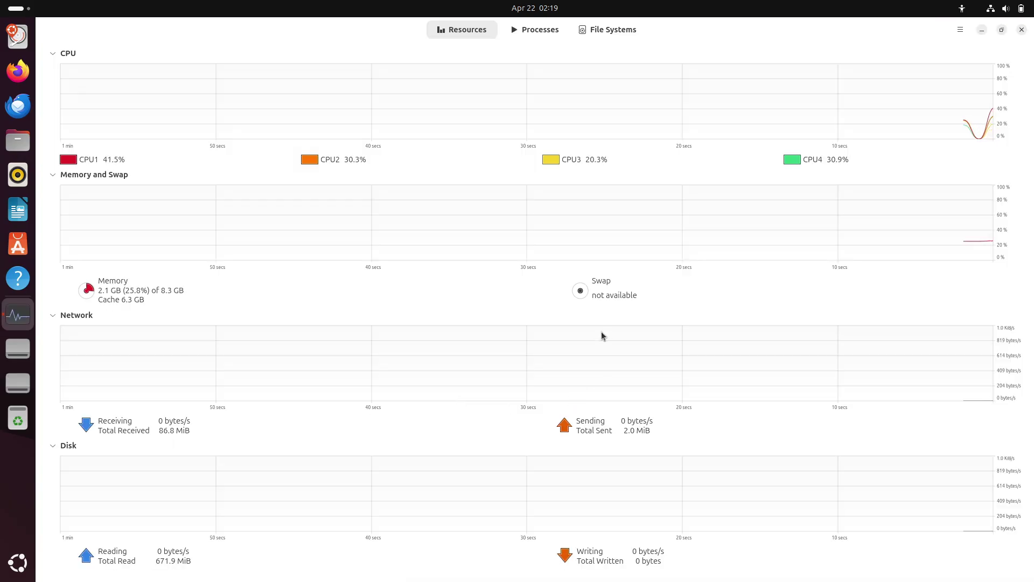
pyautogui.click(530, 30)
pyautogui.click(480, 33)
pyautogui.click(961, 30)
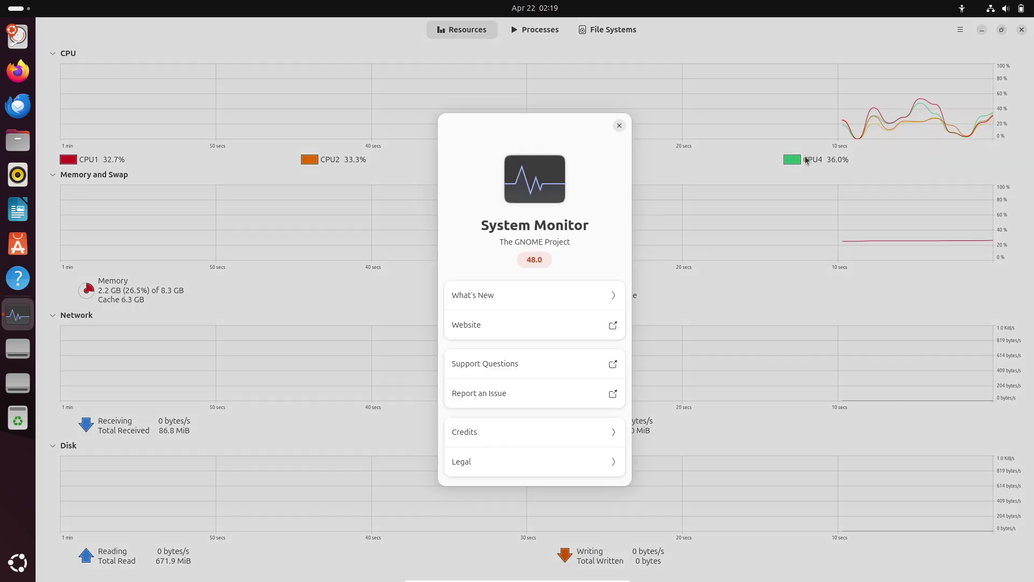